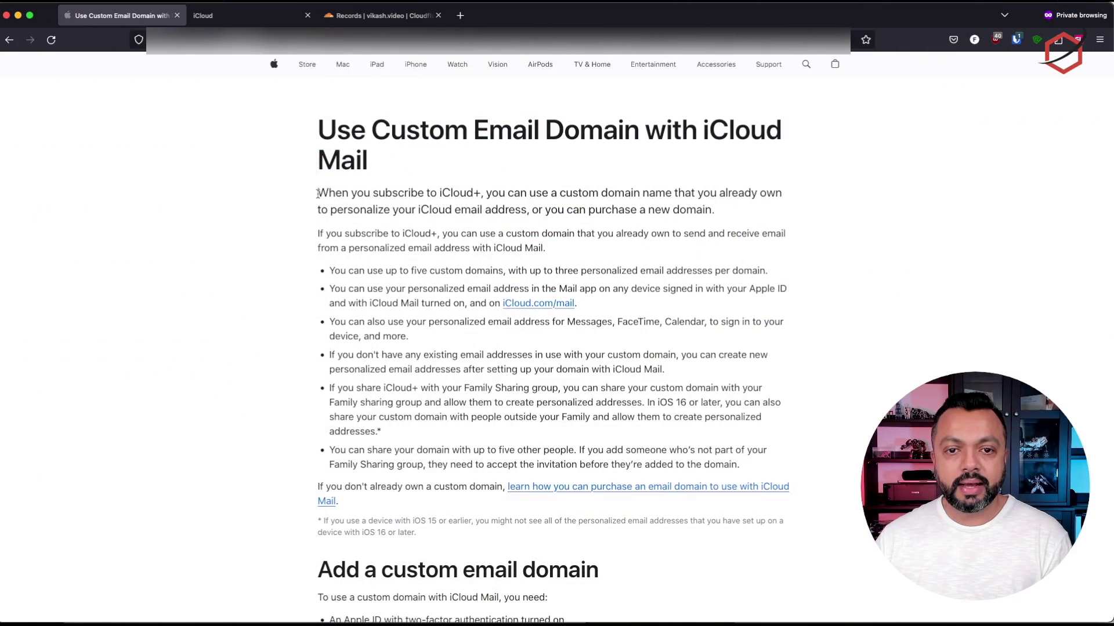
# Read the Apple custom email domain article, then bring up Cloudflare's DNS records for vikash.video
pyautogui.moveTo(319, 193); pyautogui.dragTo(490, 196)
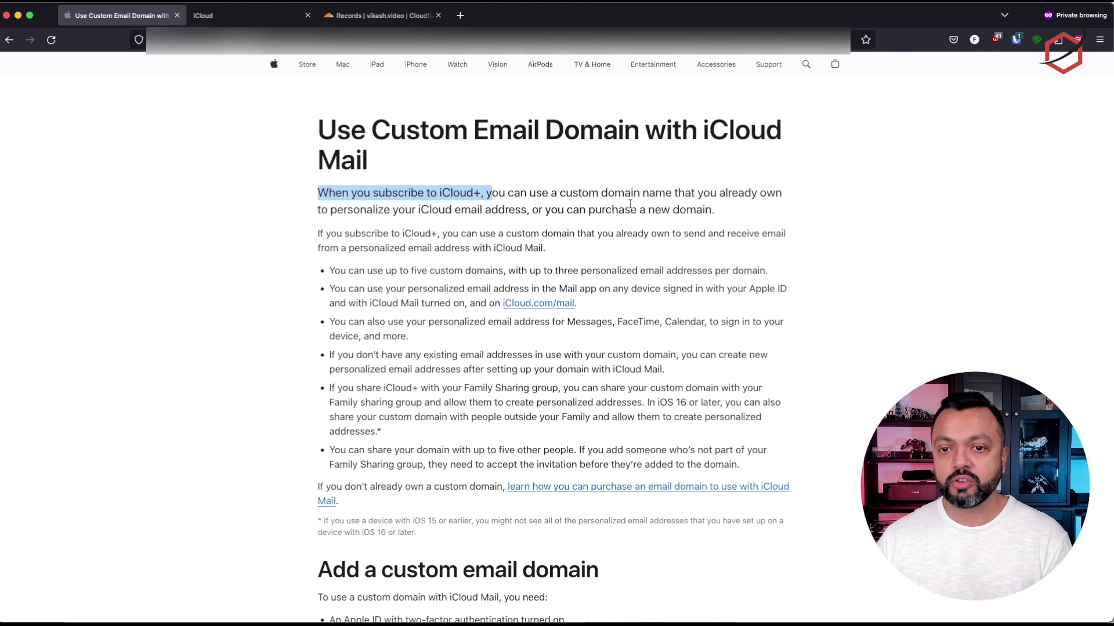
pyautogui.click(737, 218)
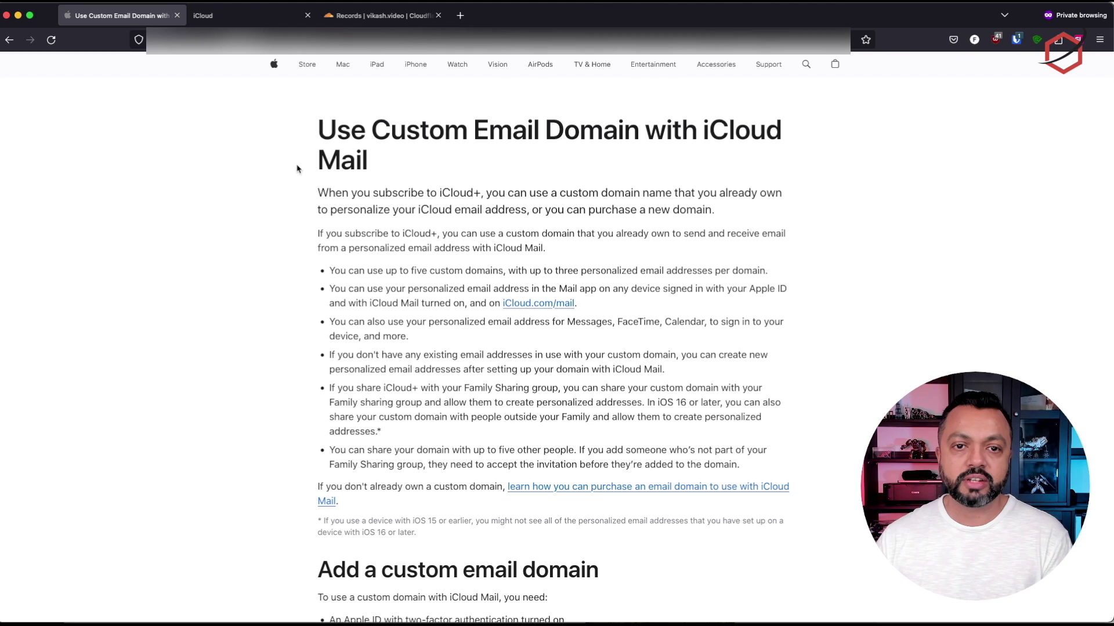
pyautogui.click(389, 17)
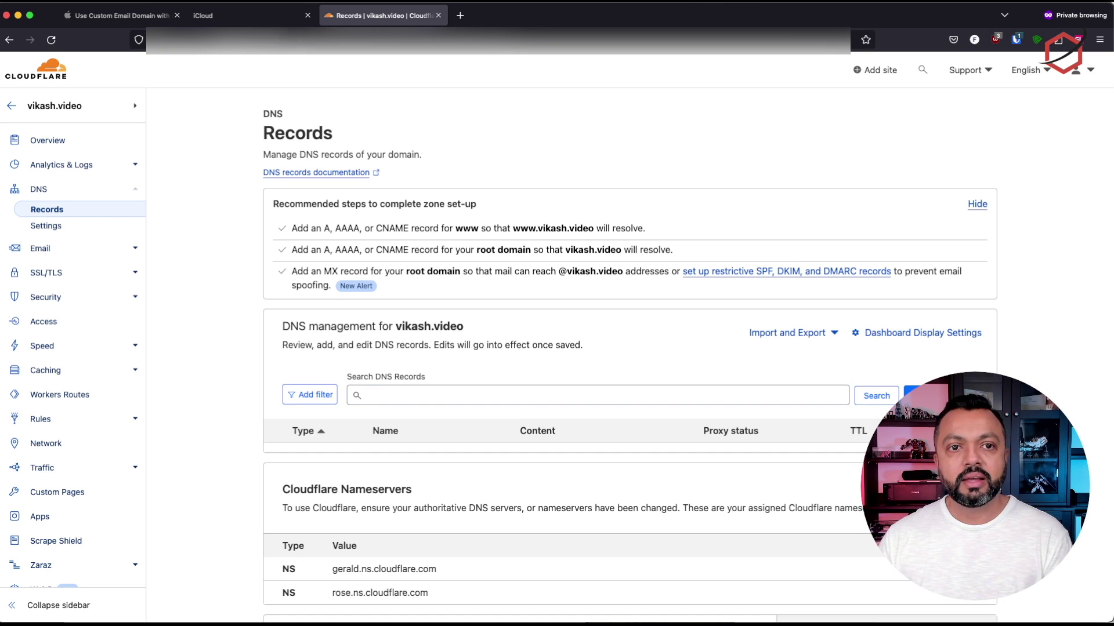
# Leave the empty Cloudflare records page and switch to the iCloud dashboard
pyautogui.click(242, 17)
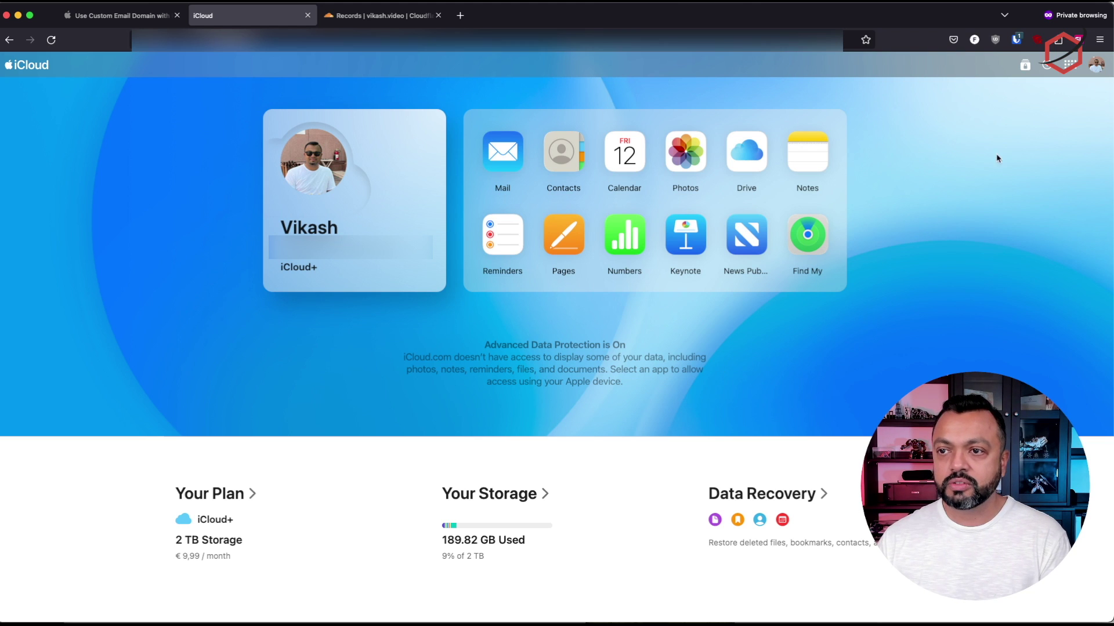
# Open iCloud's Custom Email Domain settings and compare them against the Apple article's domain options
pyautogui.click(1071, 65)
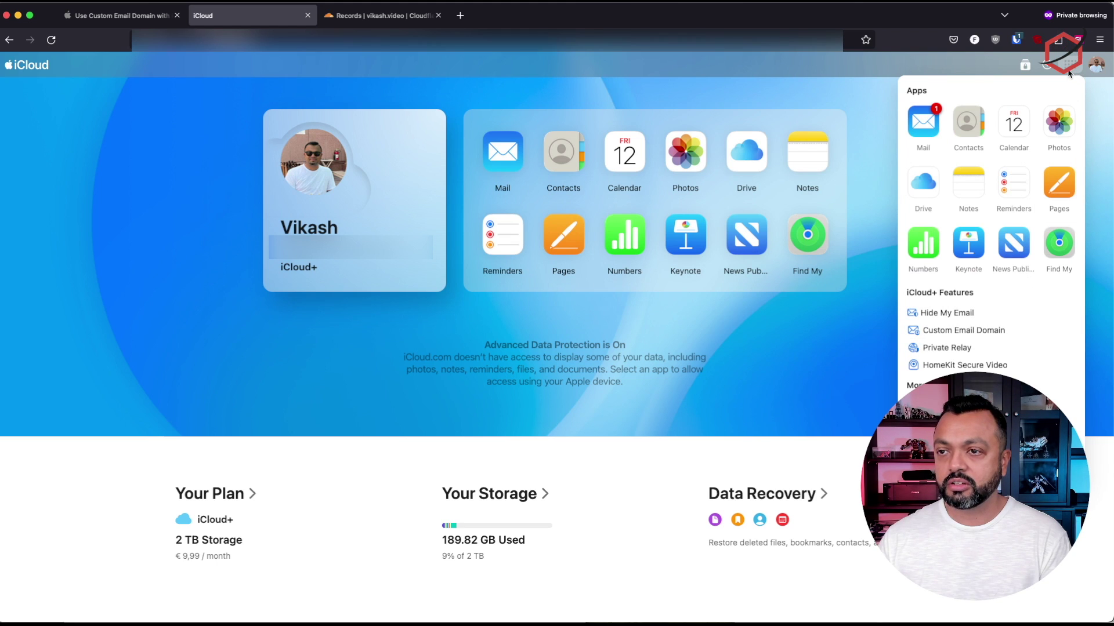
pyautogui.click(985, 331)
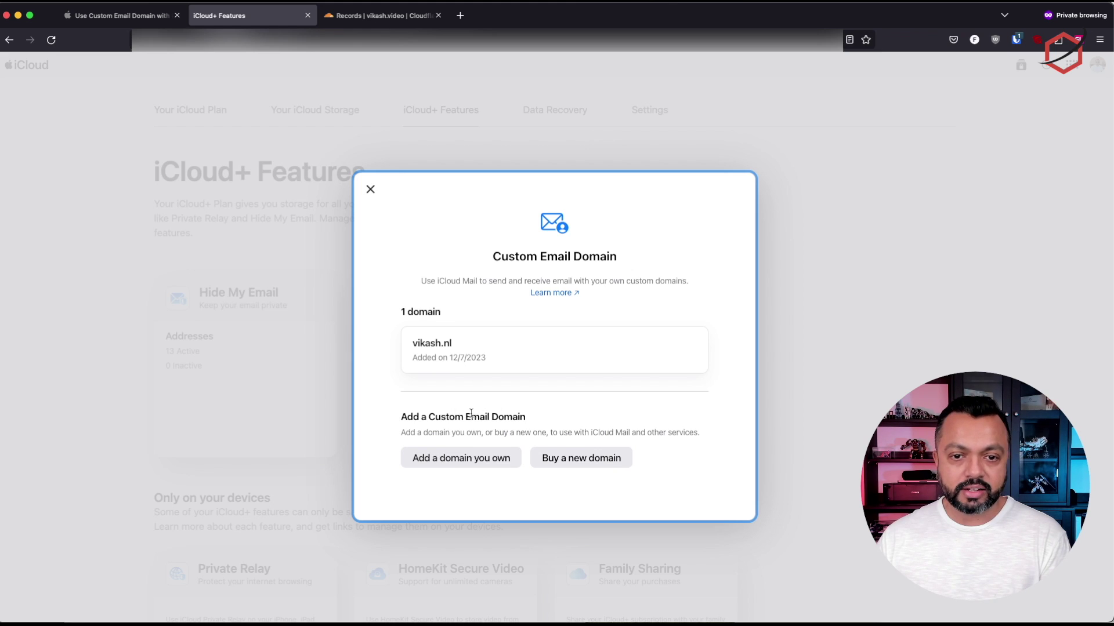
pyautogui.click(131, 15)
pyautogui.moveTo(529, 193); pyautogui.dragTo(665, 195)
pyautogui.moveTo(579, 210); pyautogui.dragTo(702, 210)
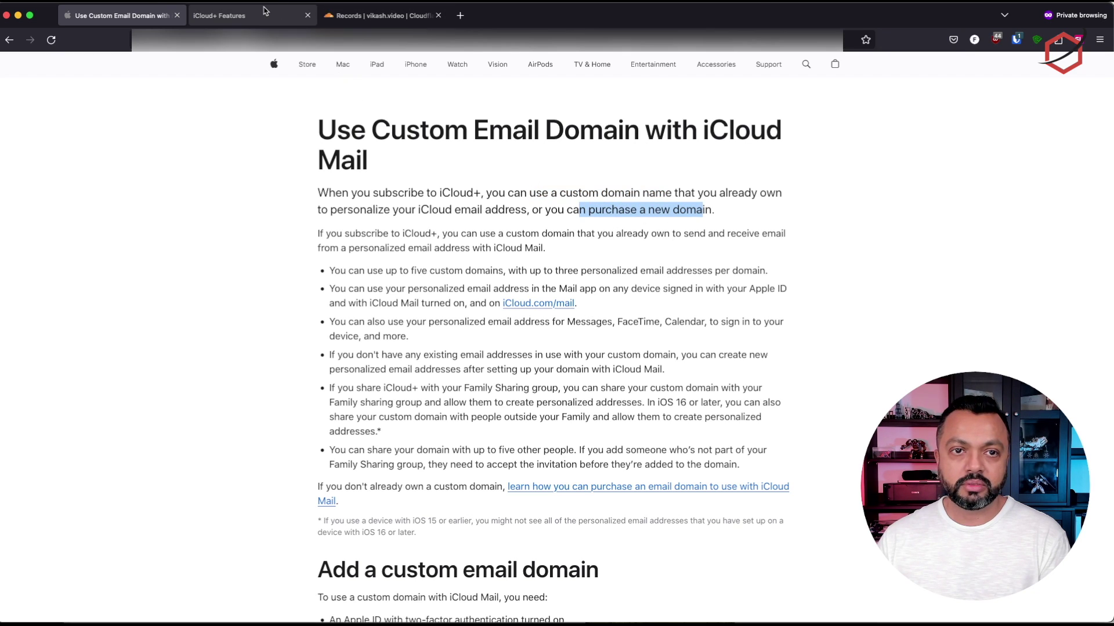
pyautogui.click(255, 16)
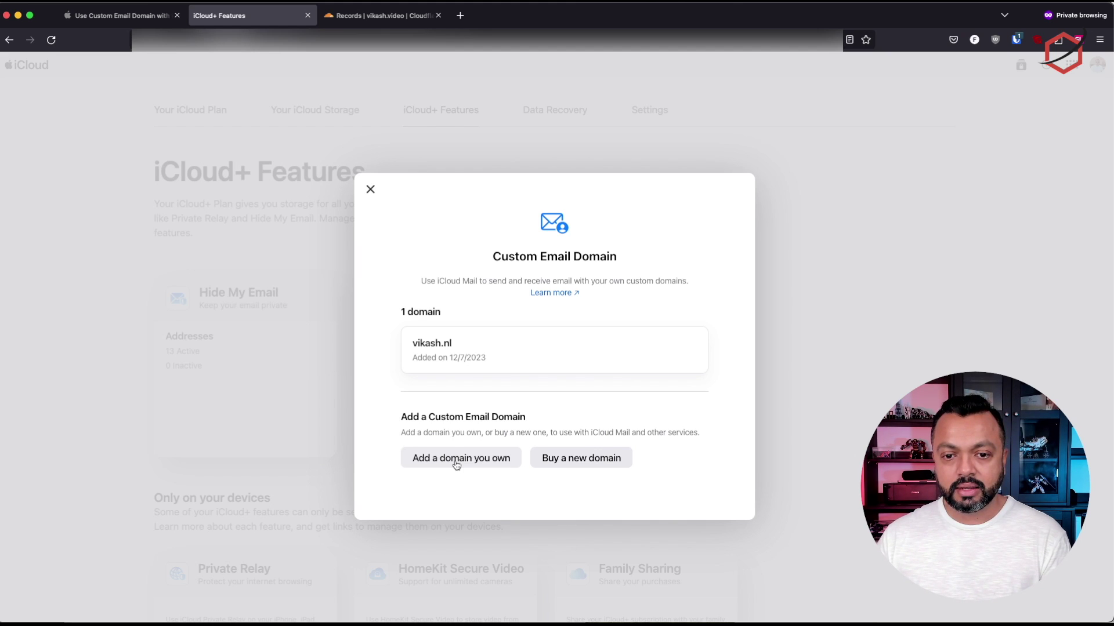
# Add vikash.video as a domain you own, used only by you, and continue
pyautogui.click(456, 461)
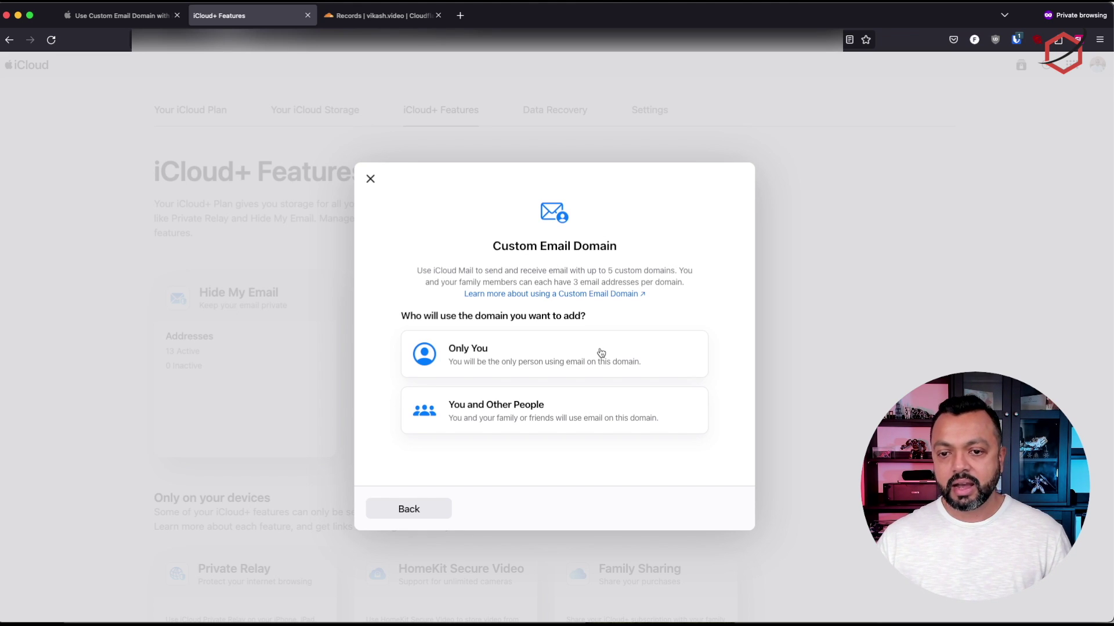
pyautogui.click(601, 352)
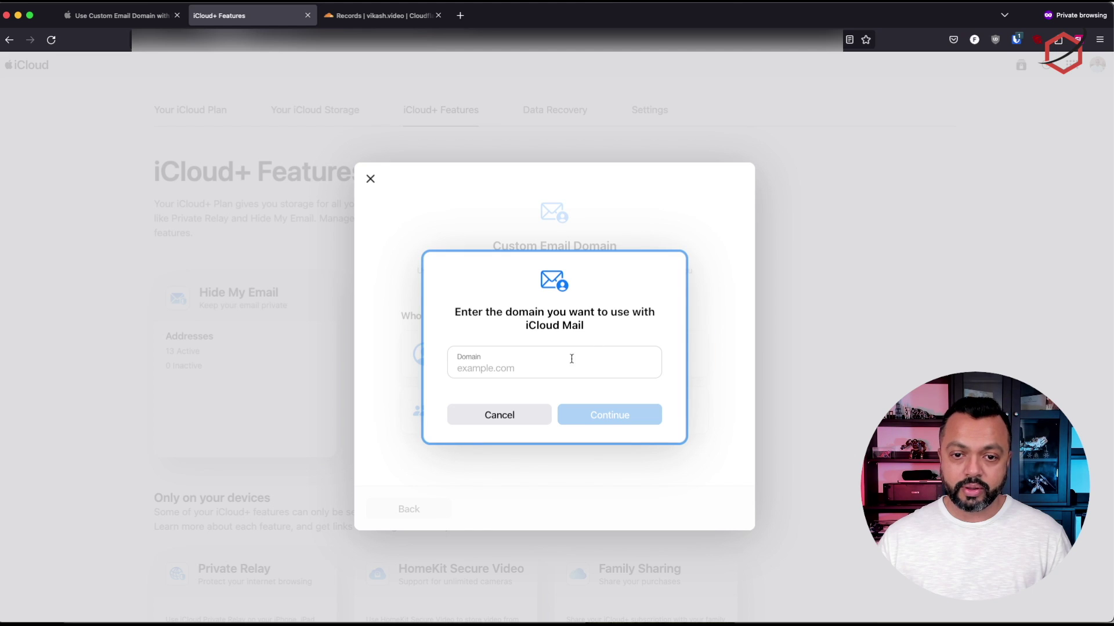
pyautogui.click(506, 364)
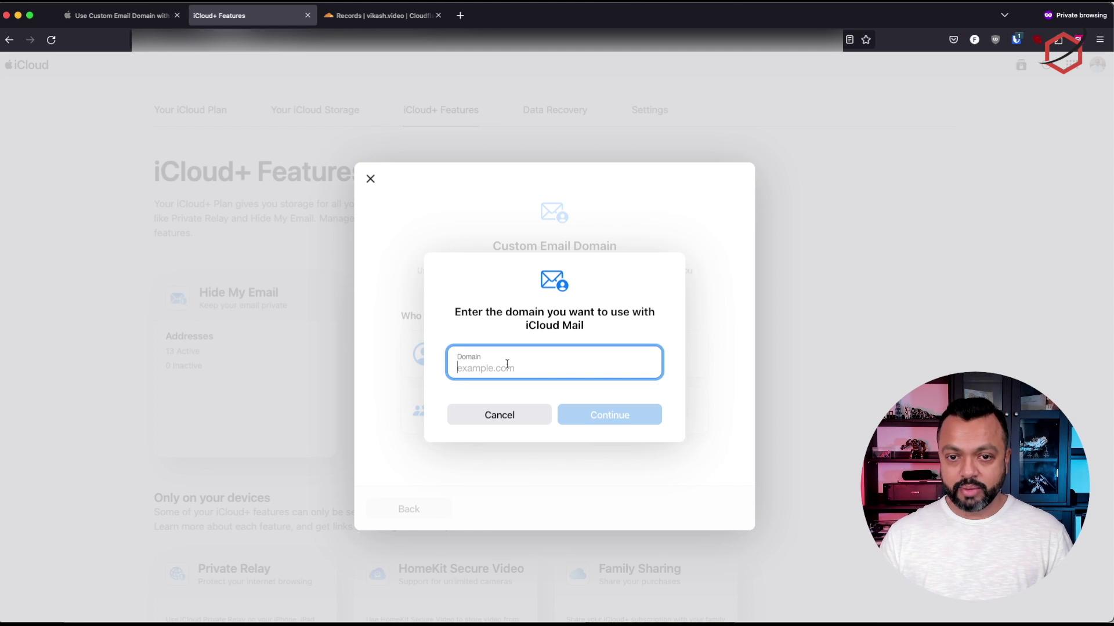
pyautogui.write('vikash.video')
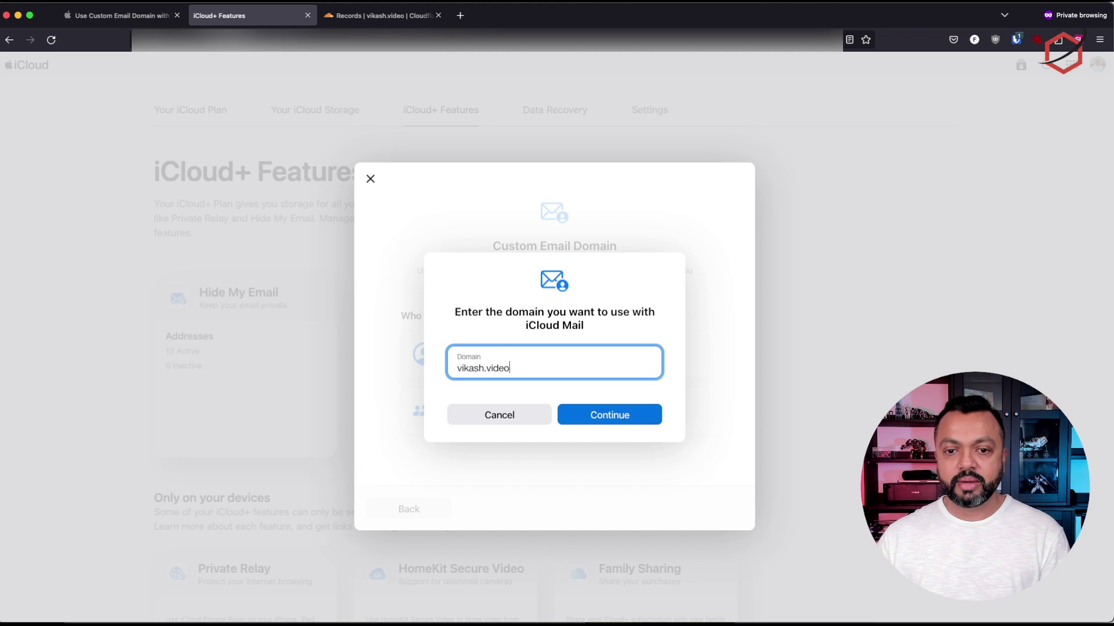
pyautogui.click(615, 418)
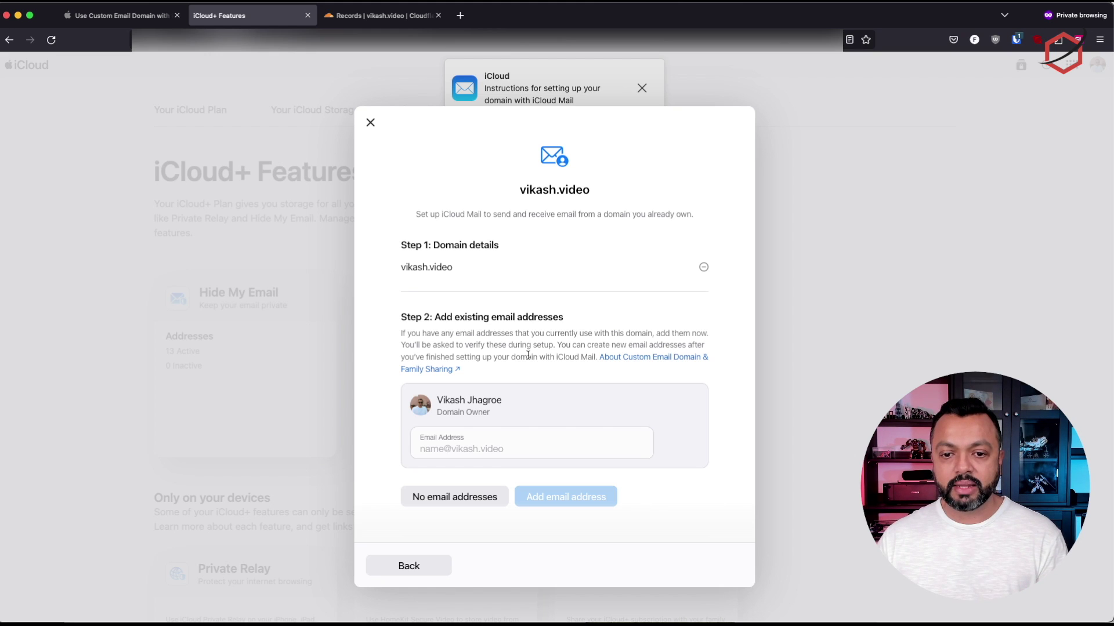
# Check the Cloudflare records, then choose to add no existing email addresses for vikash.video
pyautogui.click(477, 447)
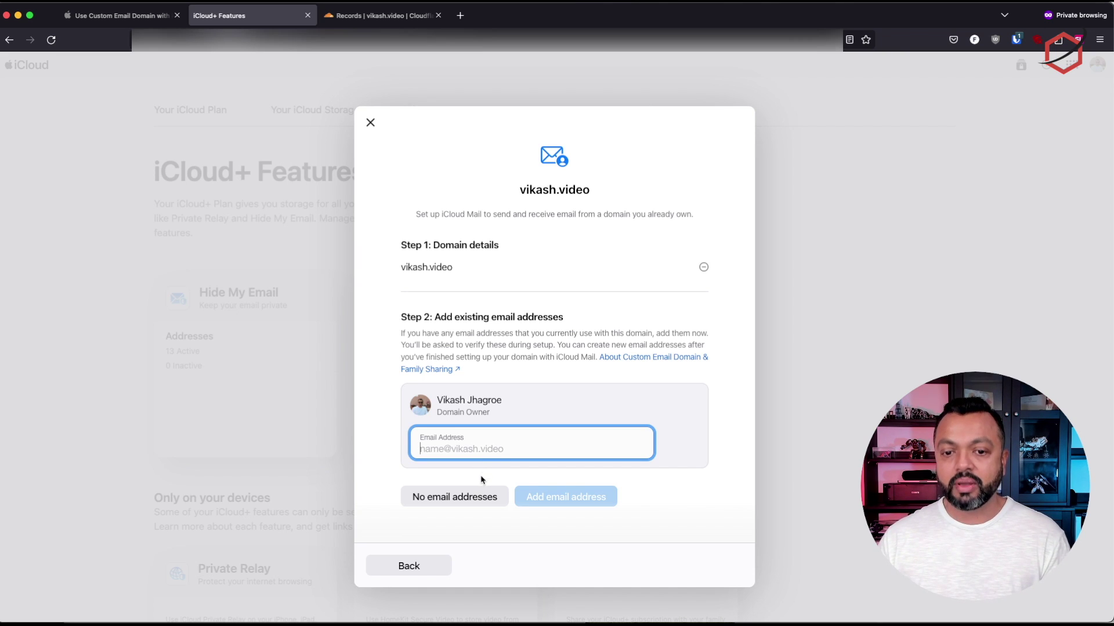
pyautogui.click(376, 15)
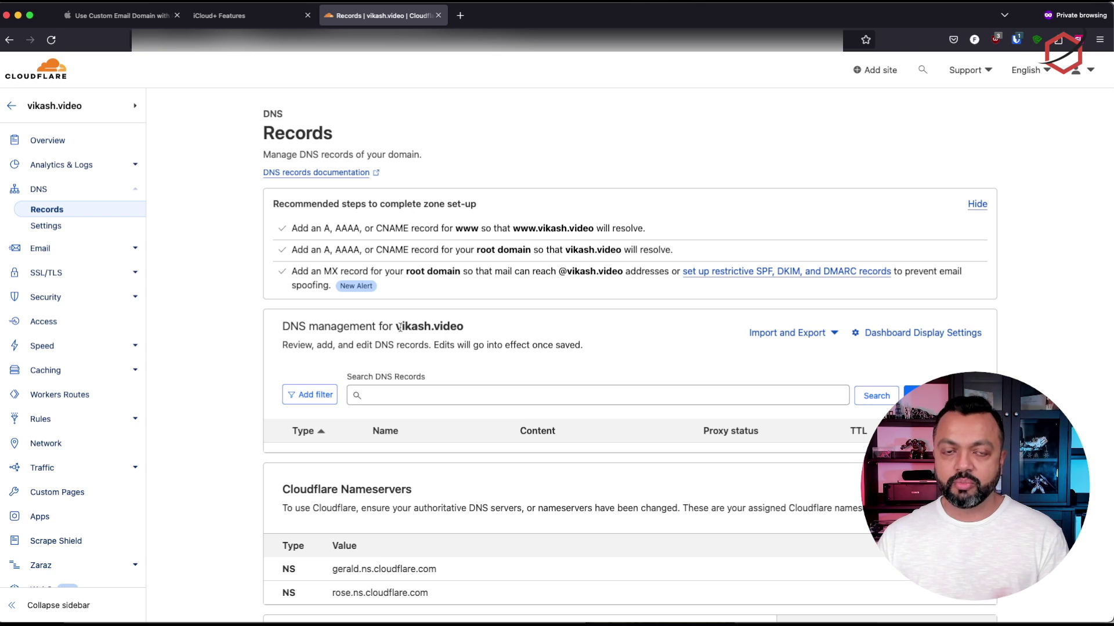
pyautogui.click(243, 22)
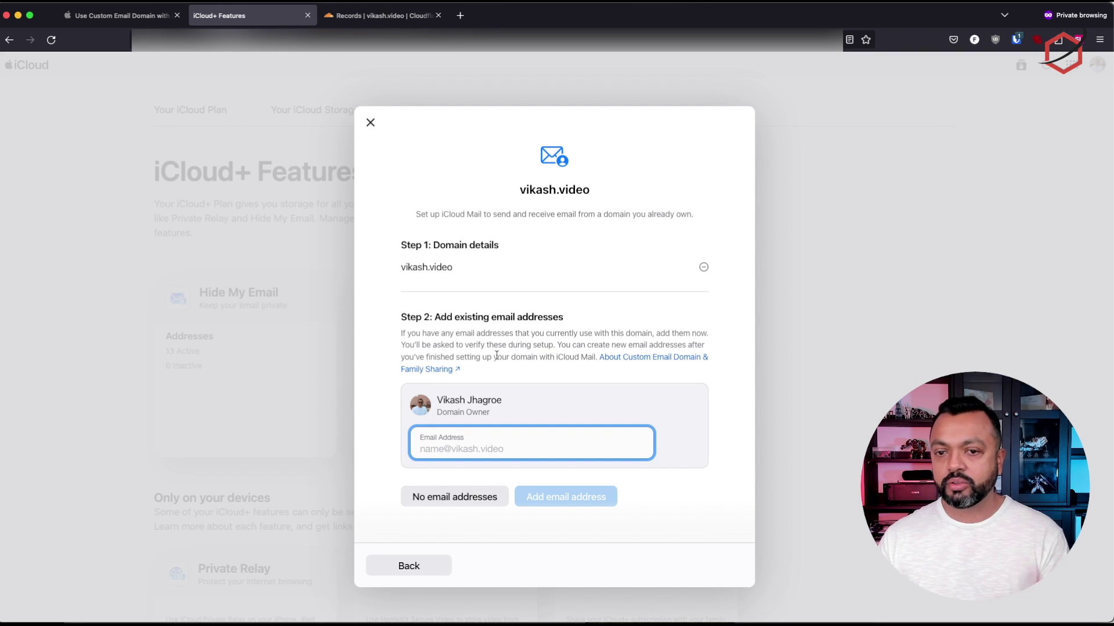
pyautogui.click(439, 505)
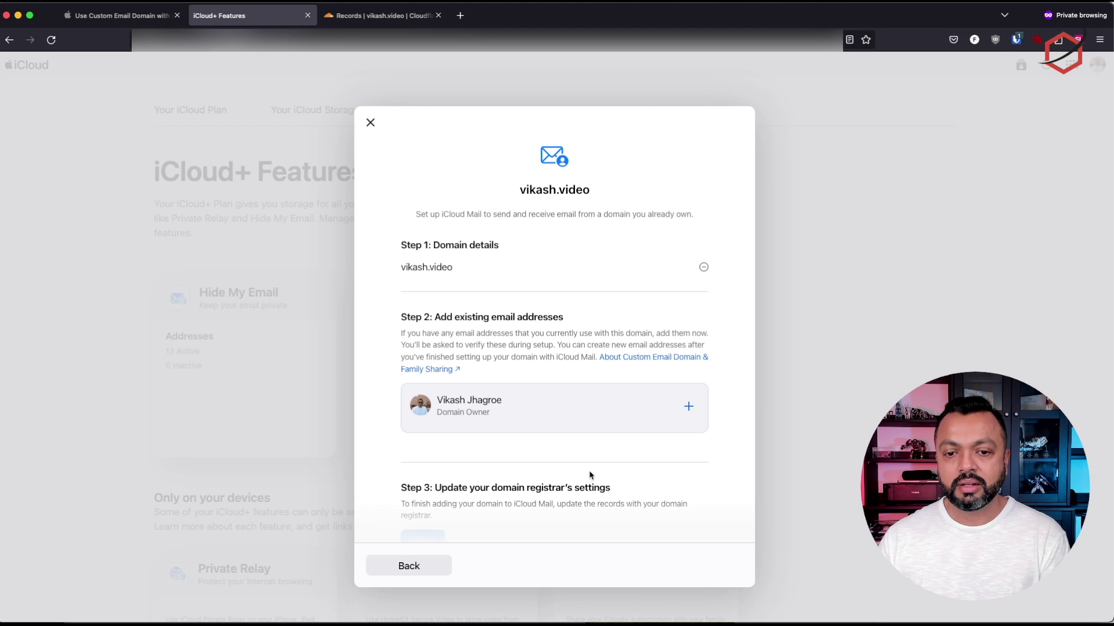
# Read Step 3's registrar instructions and show the DNS records iCloud requires
pyautogui.scroll(-4, 630, 467)
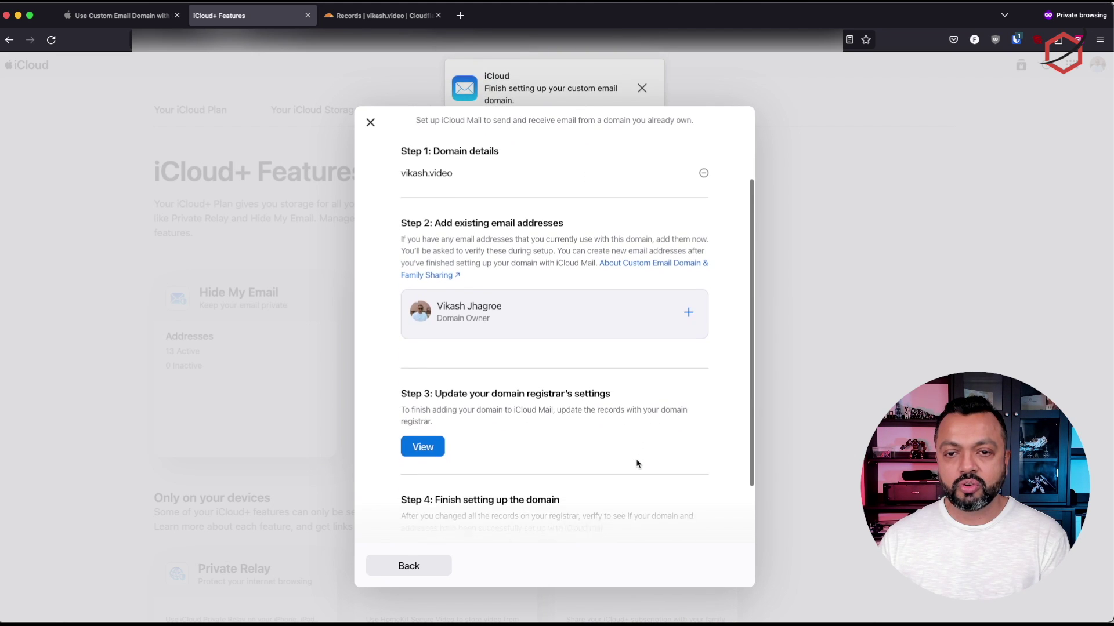
pyautogui.scroll(-2, 636, 464)
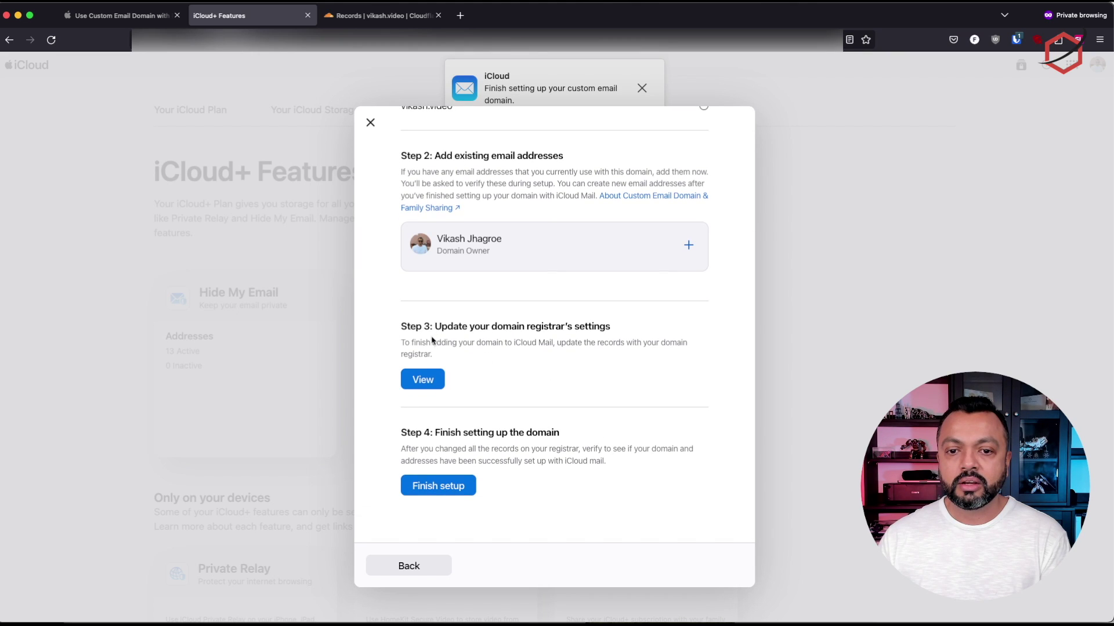
pyautogui.moveTo(406, 341); pyautogui.dragTo(458, 356)
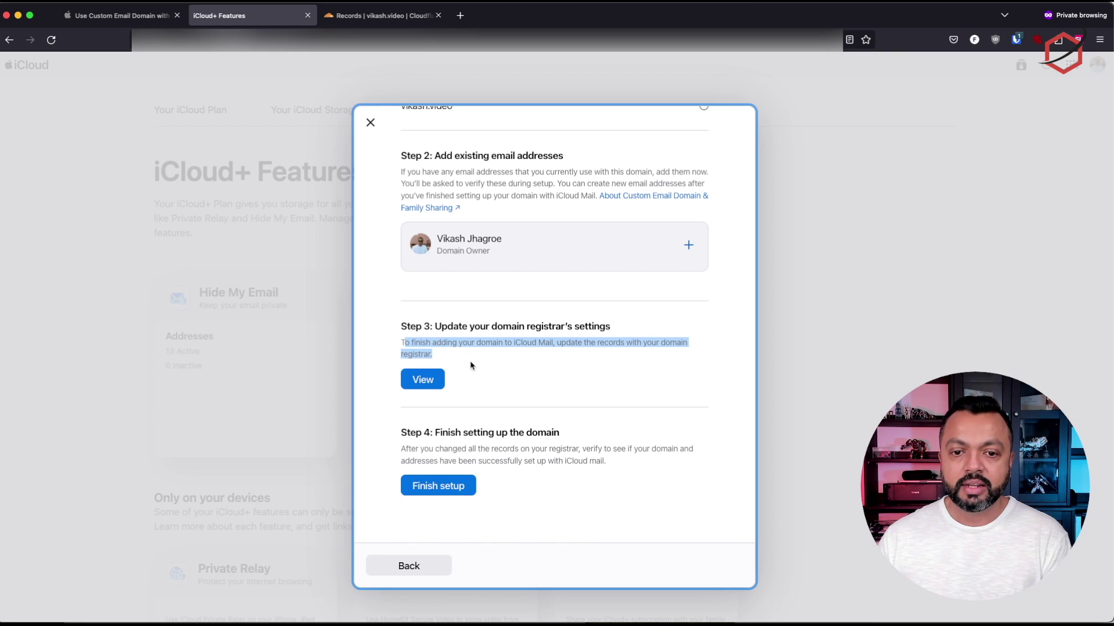
pyautogui.click(474, 367)
pyautogui.click(387, 18)
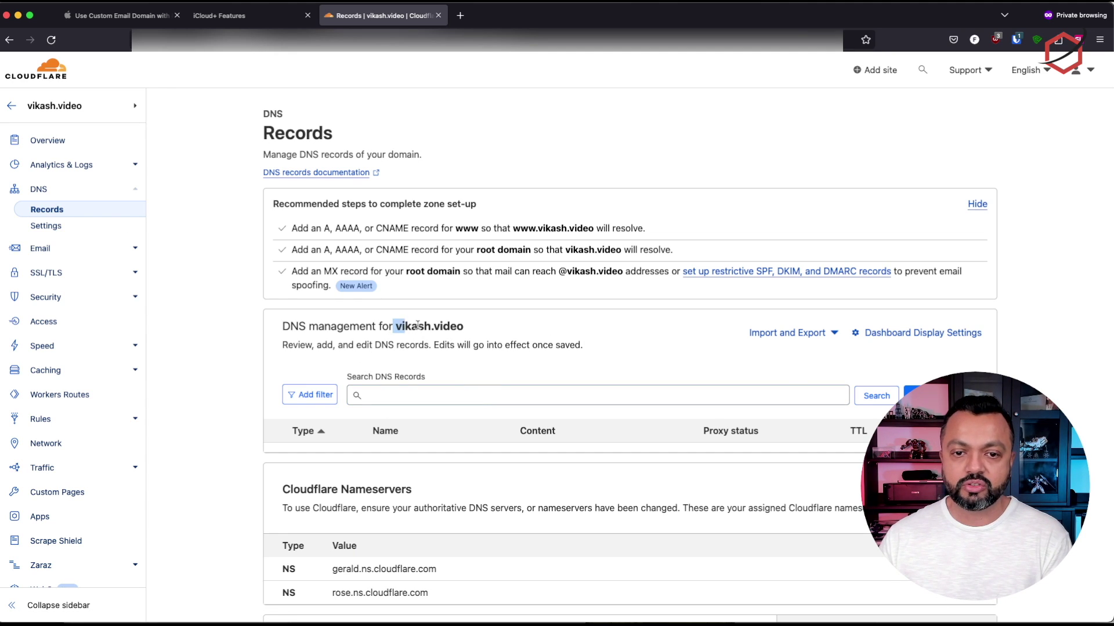
pyautogui.moveTo(392, 325); pyautogui.dragTo(482, 330)
pyautogui.click(247, 15)
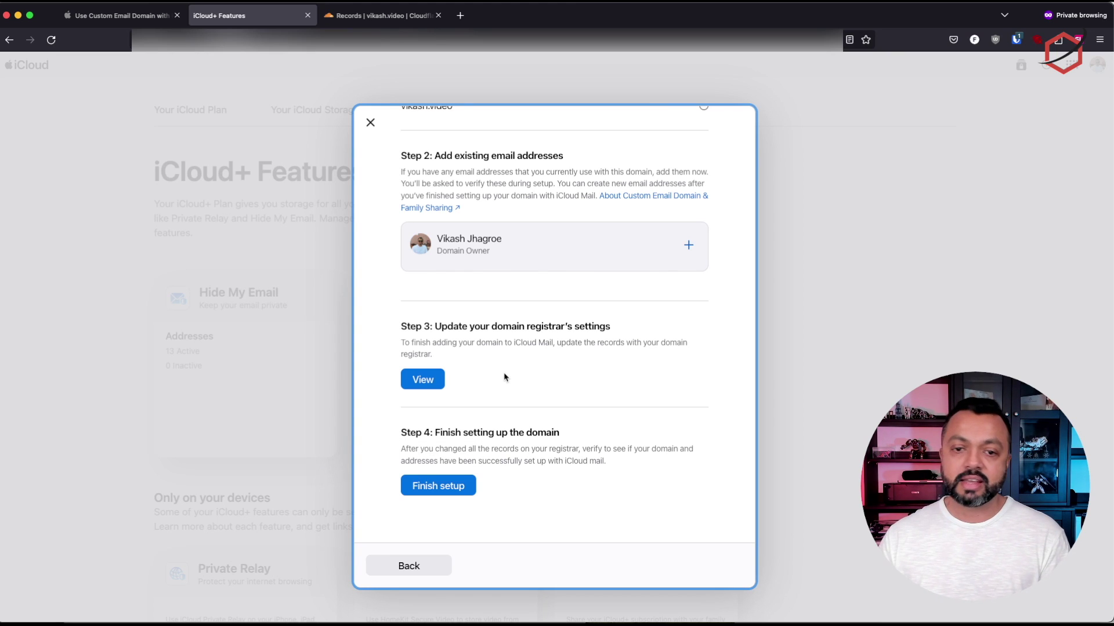
pyautogui.click(434, 382)
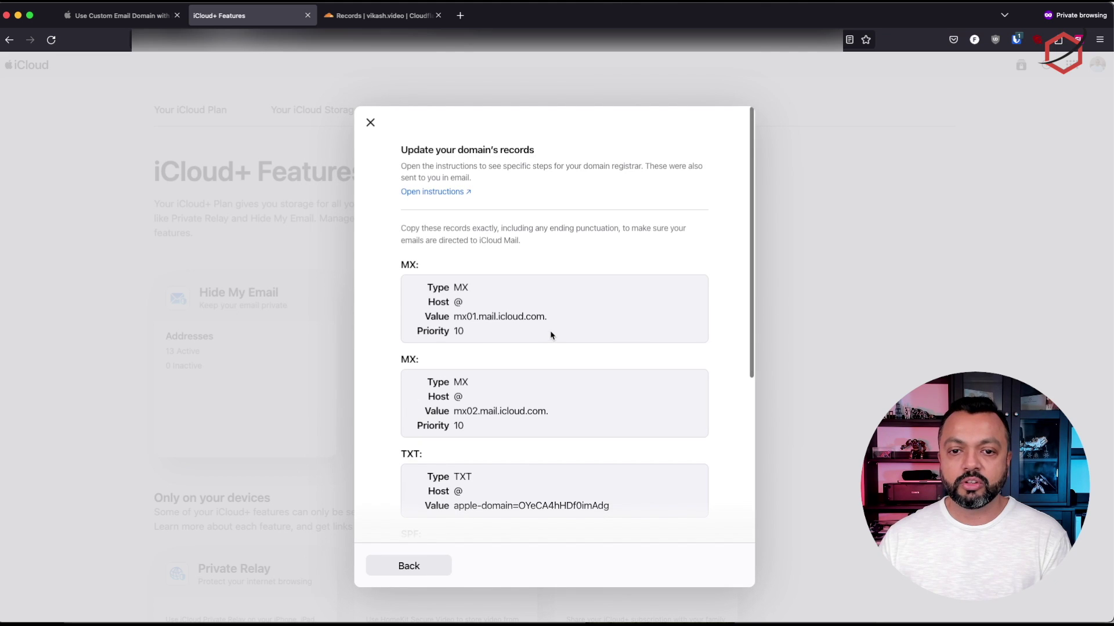
# Copy the MX value mx01.mail.icloud.com. from iCloud's record list and return to Cloudflare
pyautogui.scroll(-1, 566, 328)
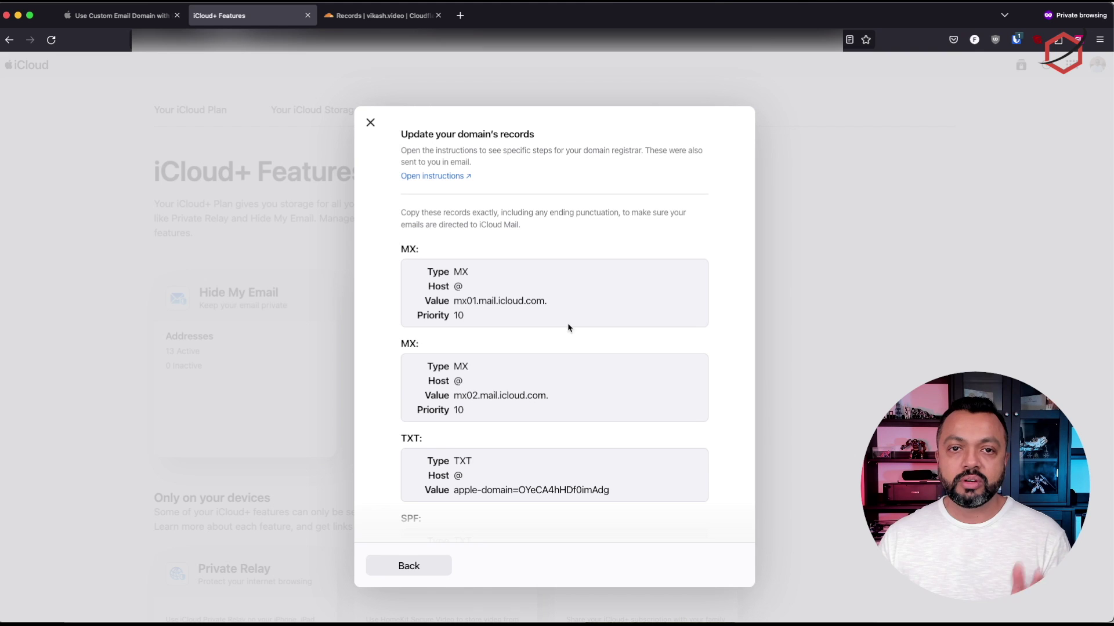
pyautogui.scroll(-1, 584, 320)
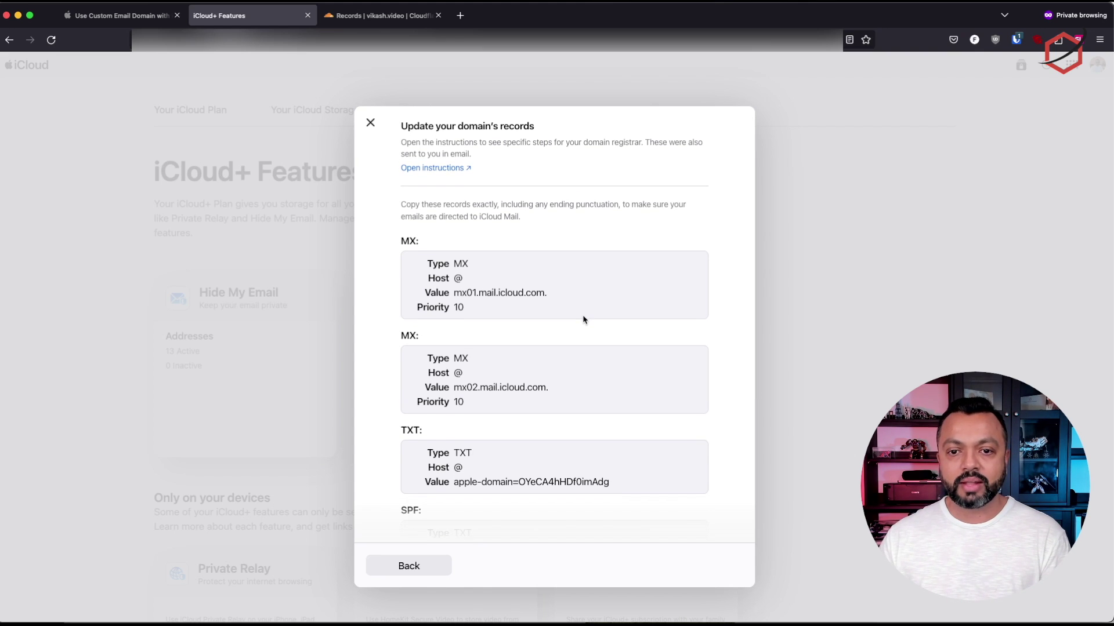
pyautogui.scroll(-1, 601, 315)
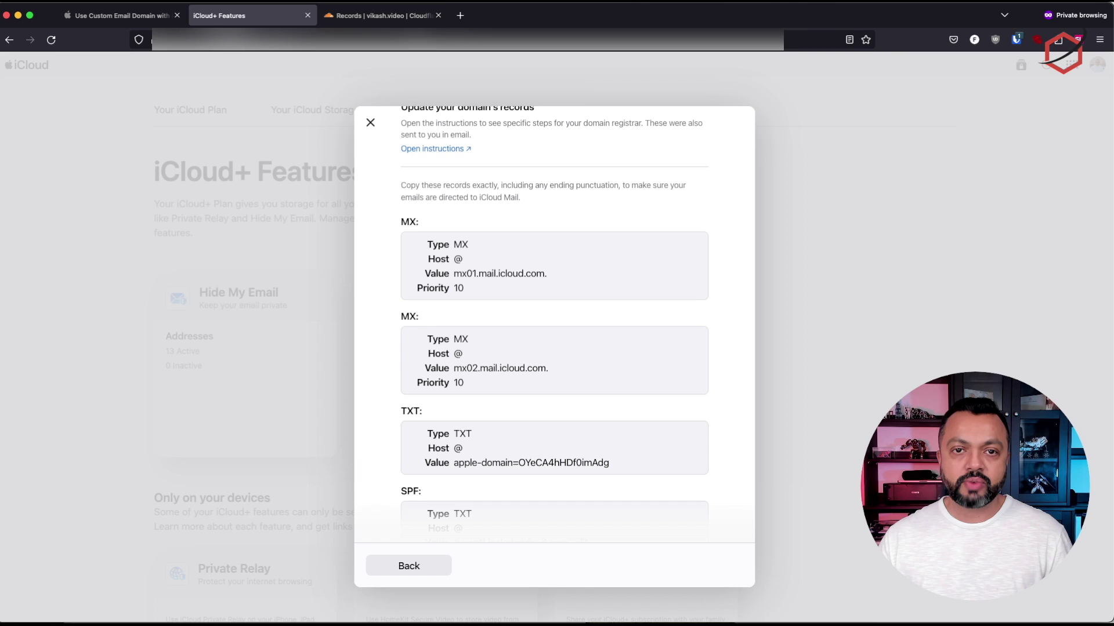
pyautogui.click(456, 272)
pyautogui.moveTo(456, 272); pyautogui.dragTo(550, 273)
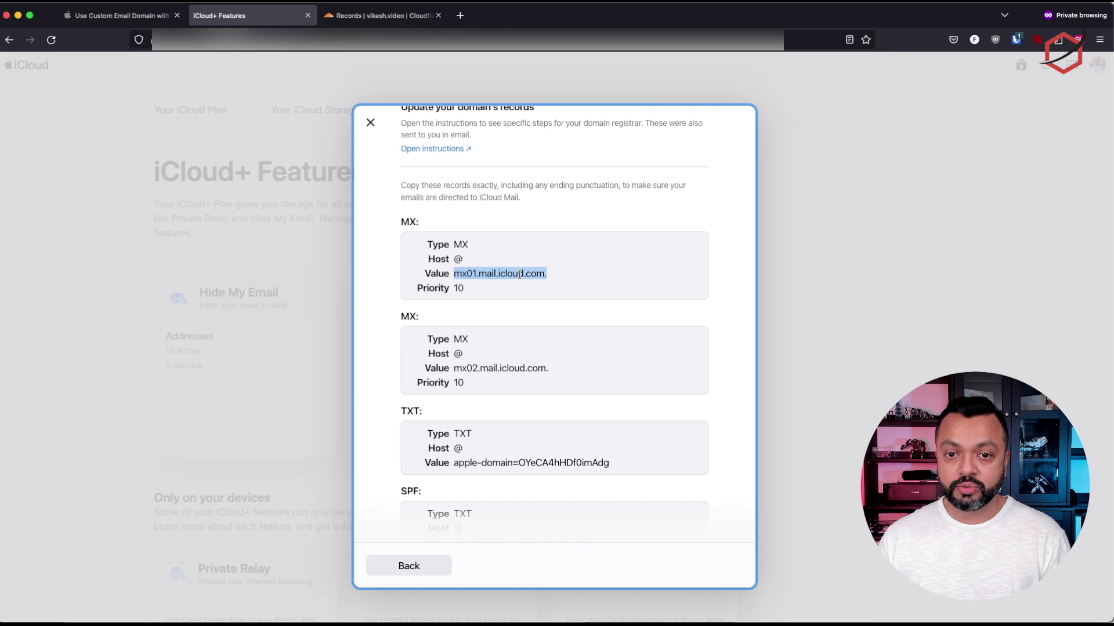
pyautogui.rightClick(519, 274)
pyautogui.click(528, 279)
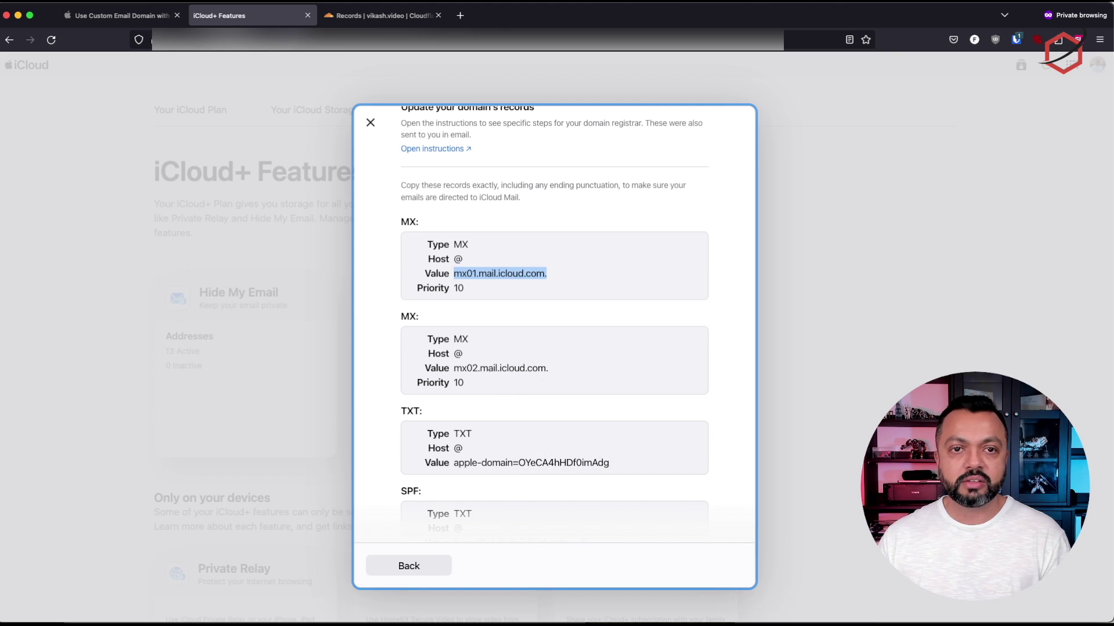
pyautogui.click(386, 15)
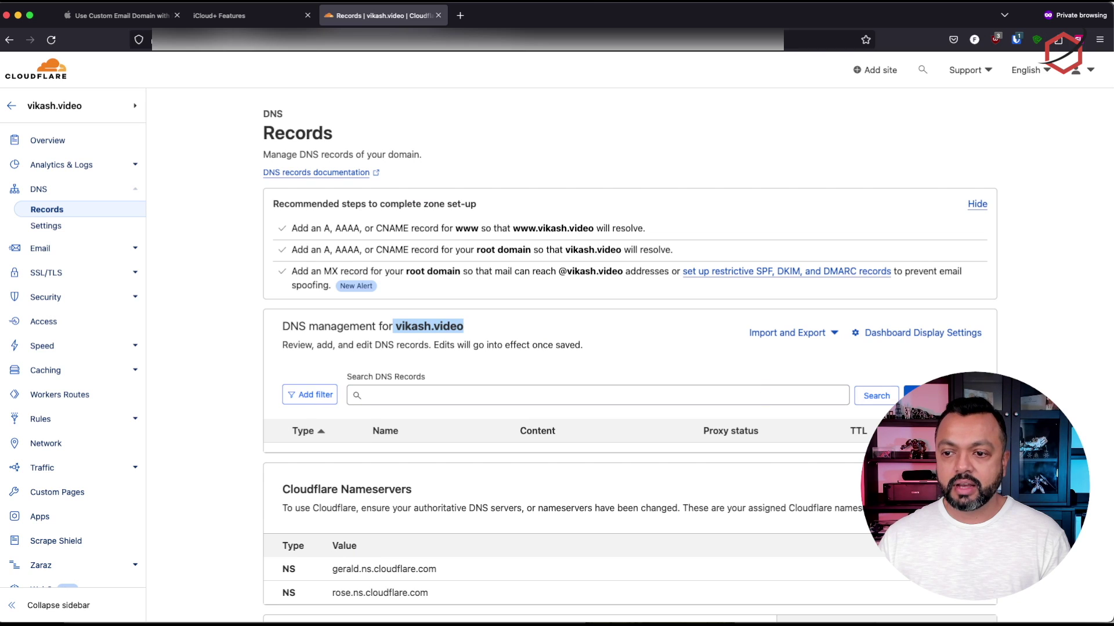
# Start a new Cloudflare DNS record of type MX named @
pyautogui.click(928, 395)
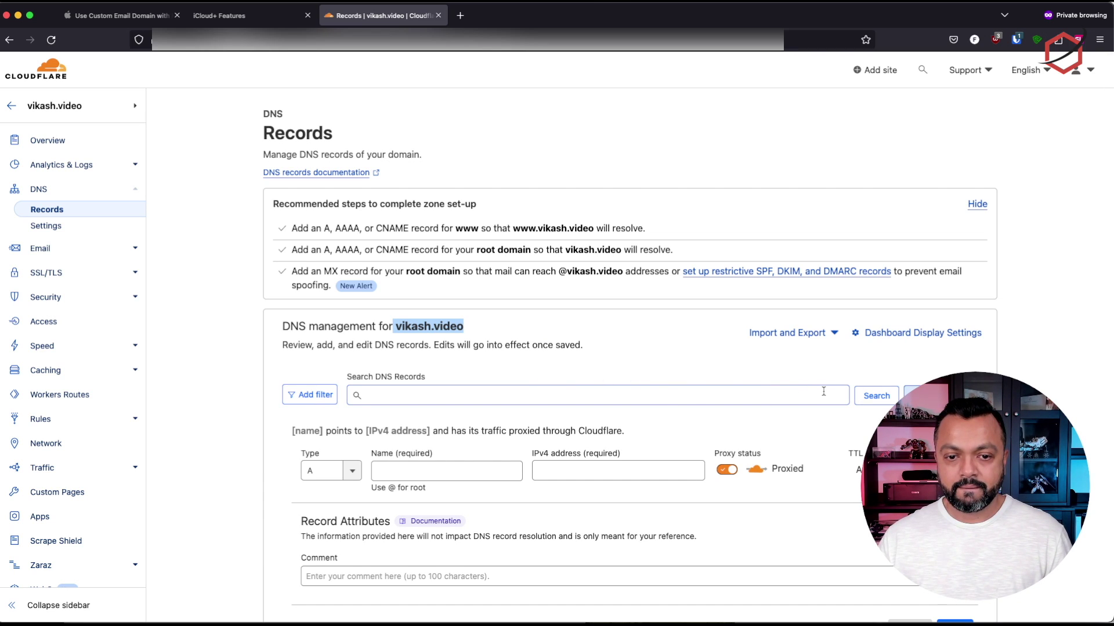
pyautogui.scroll(-1, 824, 392)
pyautogui.click(325, 439)
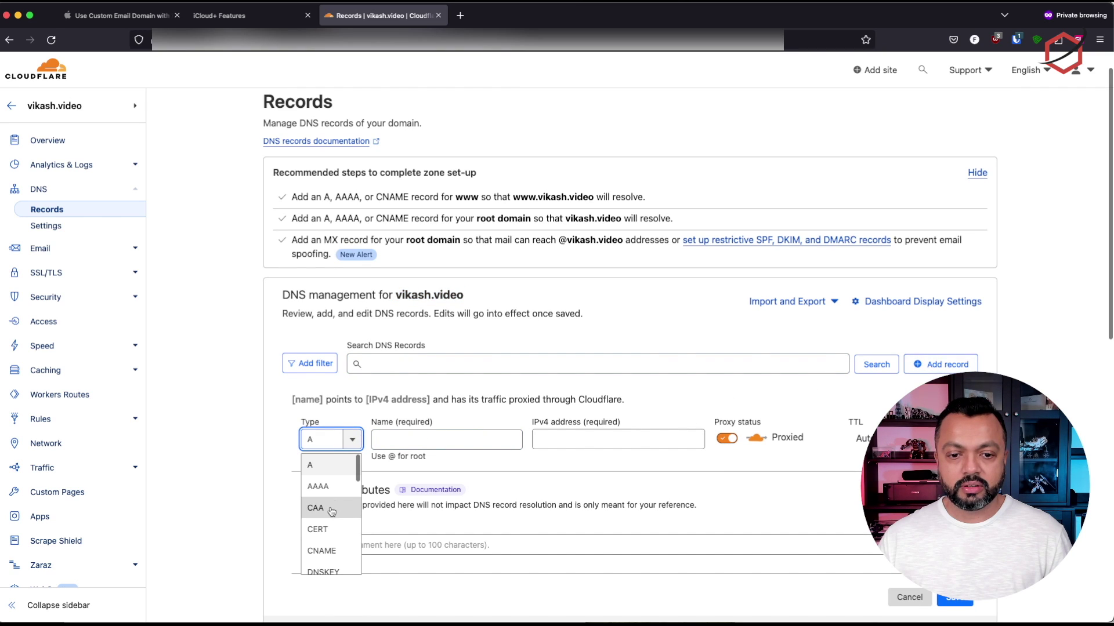
pyautogui.moveTo(312, 439); pyautogui.dragTo(289, 444)
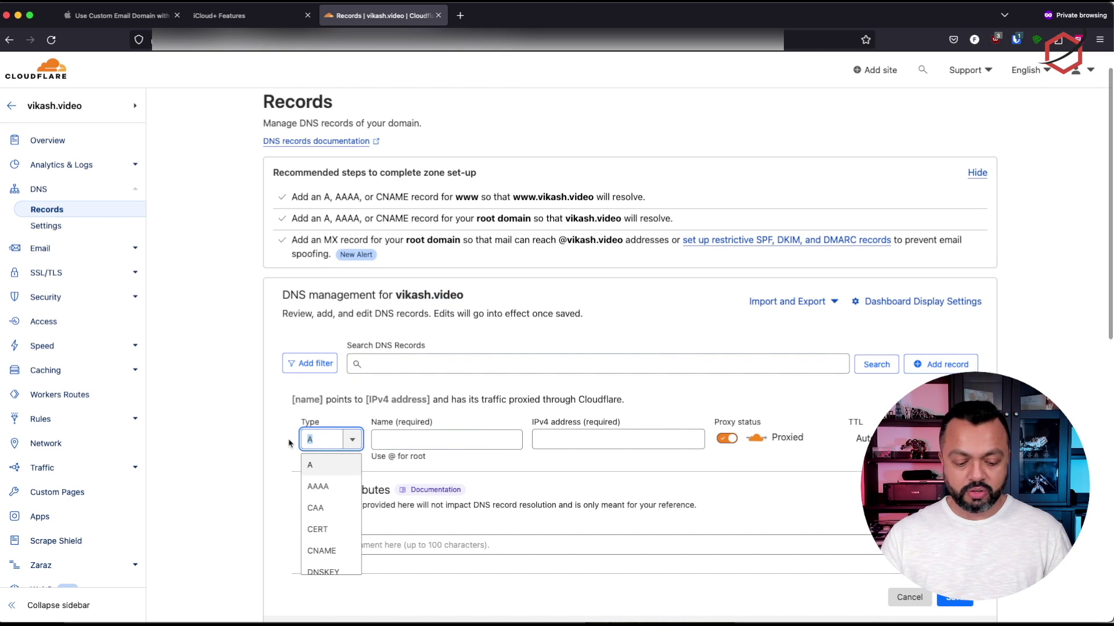
pyautogui.write('mx')
pyautogui.click(316, 465)
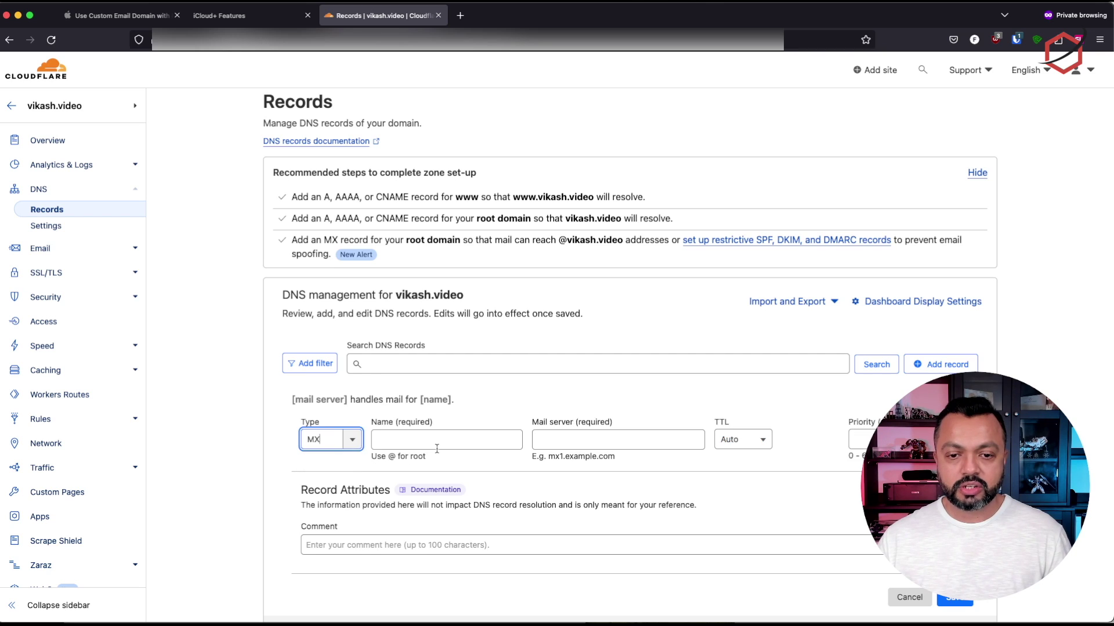
pyautogui.click(446, 433)
pyautogui.write('@')
# Paste mx01.mail.icloud.com. as the mail server, with TTL 1 hr and priority 10
pyautogui.click(622, 440)
pyautogui.press('super+v')
pyautogui.click(737, 444)
pyautogui.scroll(-3, 751, 493)
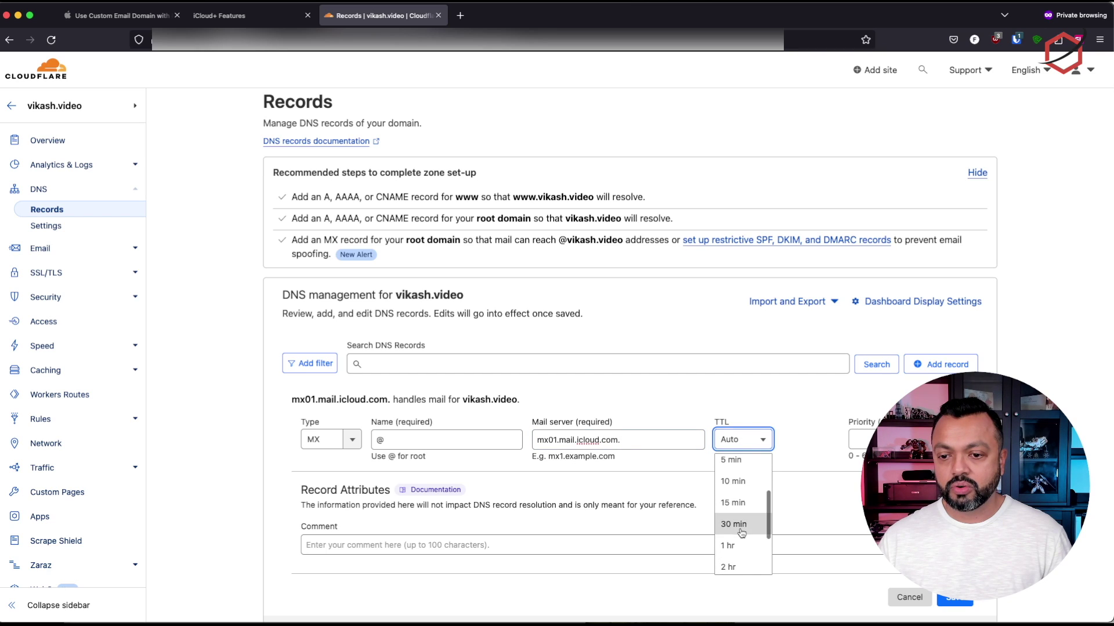
pyautogui.click(748, 542)
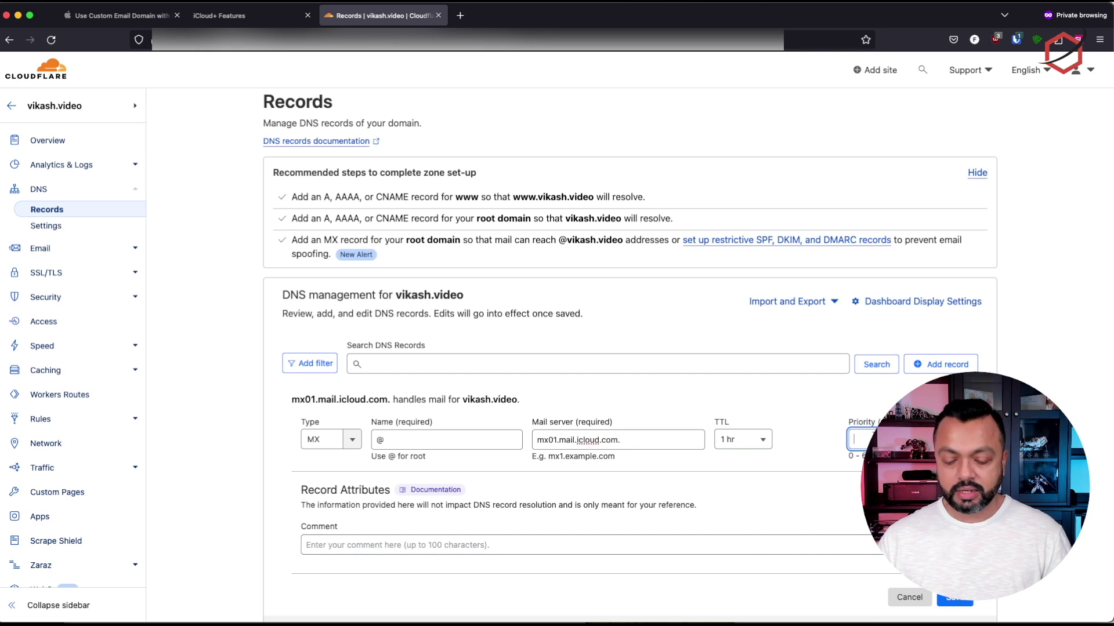
pyautogui.press('Tab')
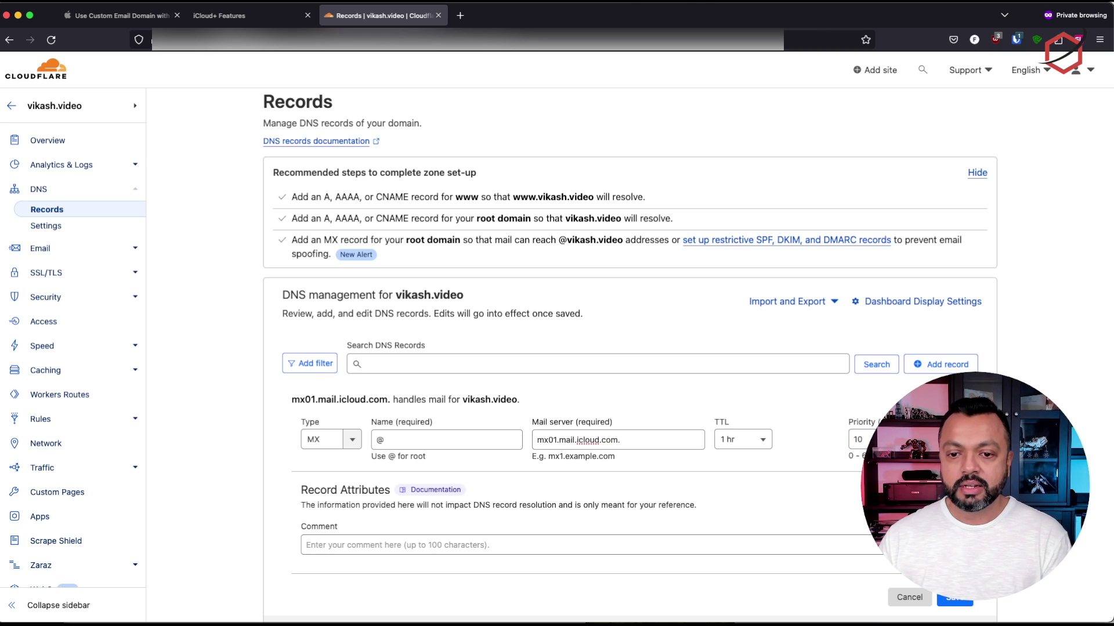
pyautogui.click(640, 438)
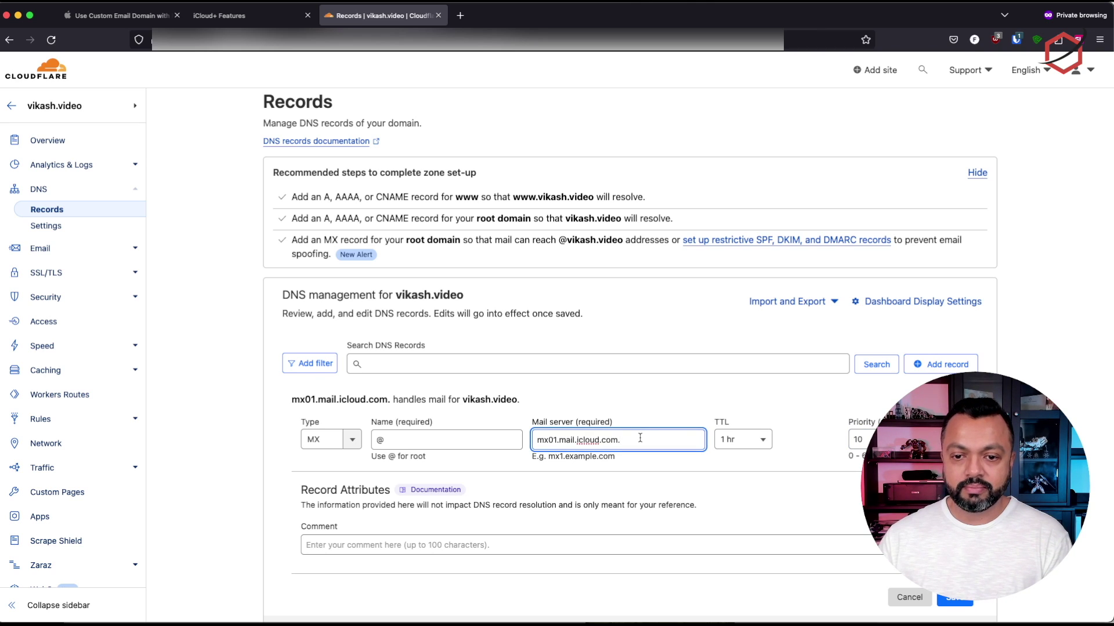
pyautogui.scroll(-2, 874, 552)
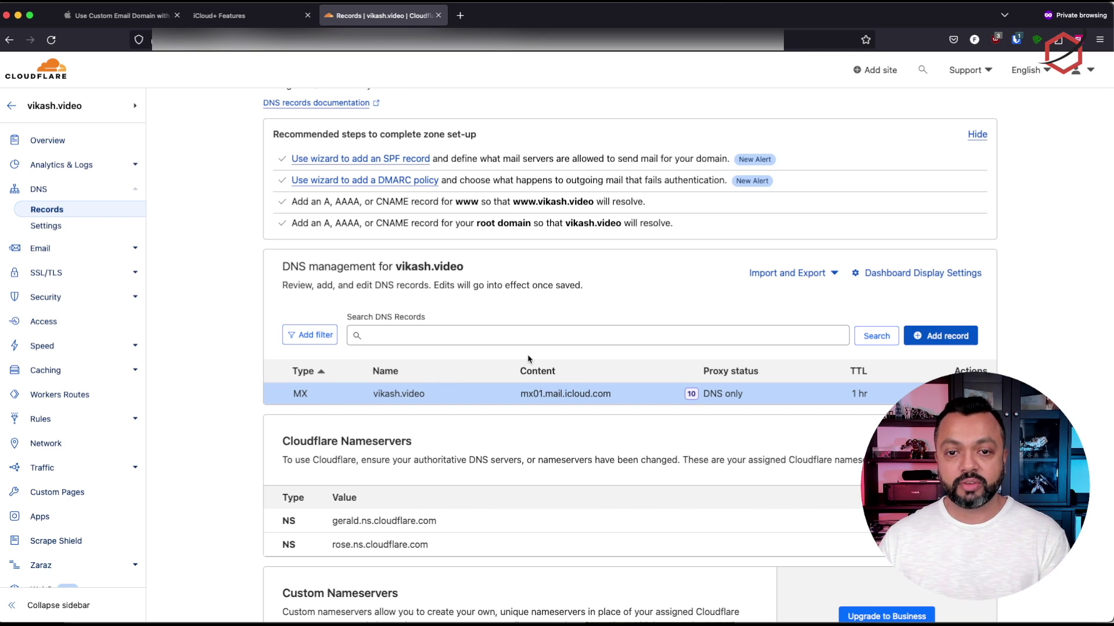
# Start another Cloudflare DNS record of type MX named @
pyautogui.click(960, 336)
pyautogui.click(328, 411)
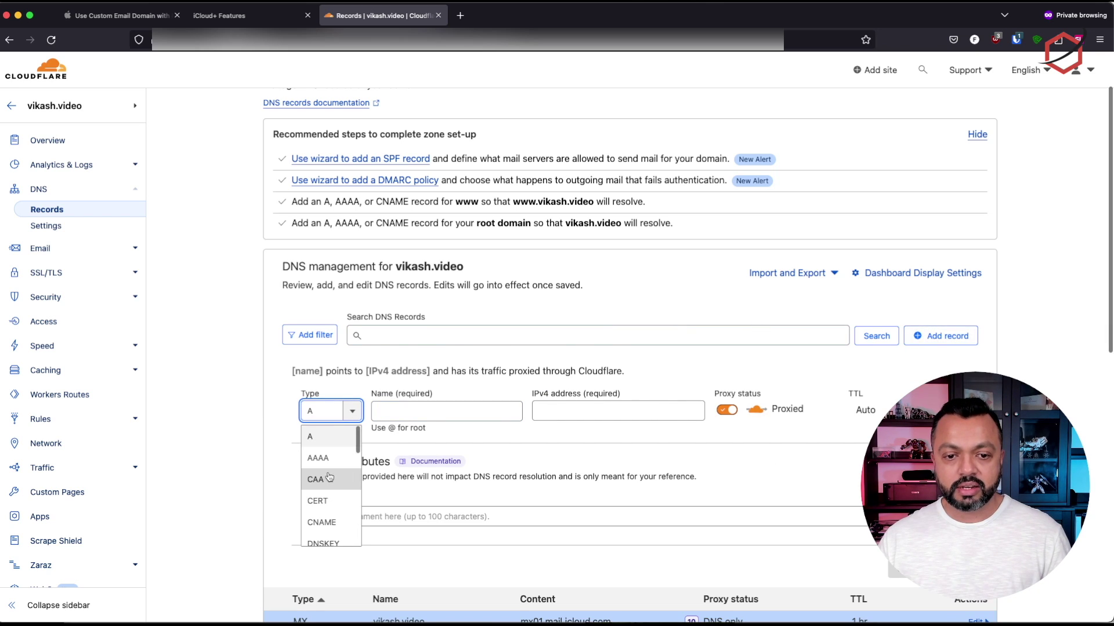
pyautogui.write('Amx')
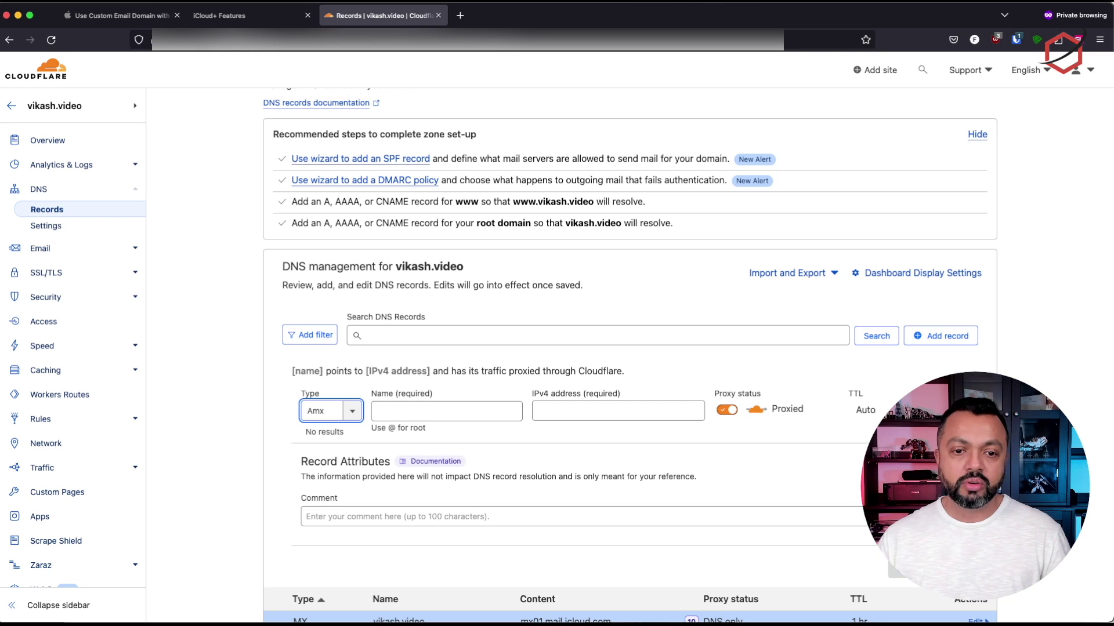
pyautogui.press('BackSpace')
pyautogui.press('BackSpace')
pyautogui.press('BackSpace')
pyautogui.write('mx')
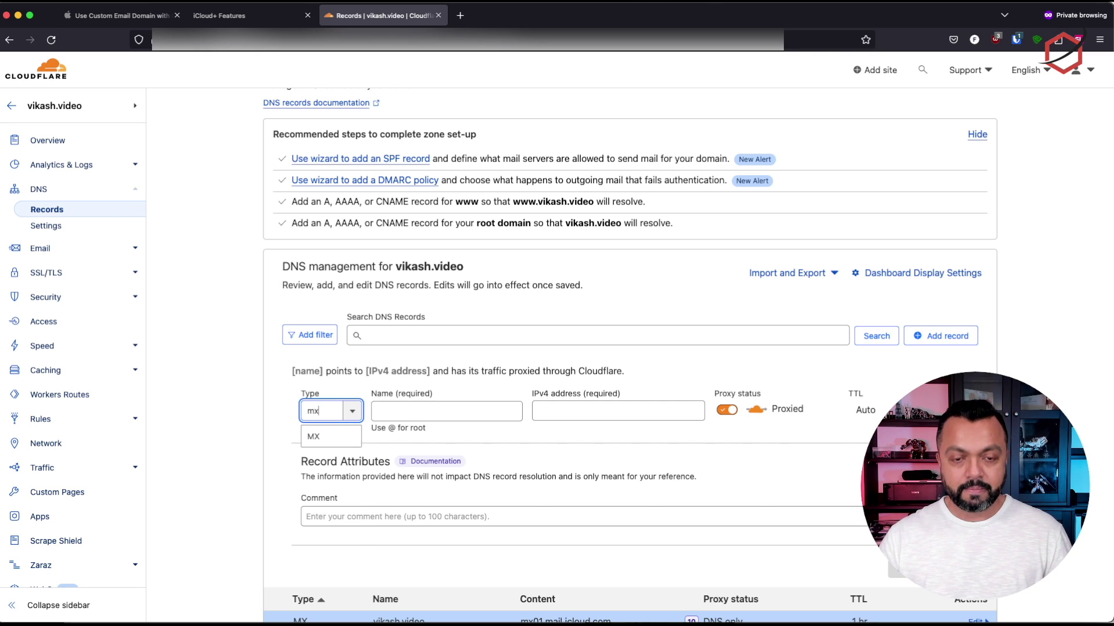
pyautogui.click(323, 437)
pyautogui.click(435, 409)
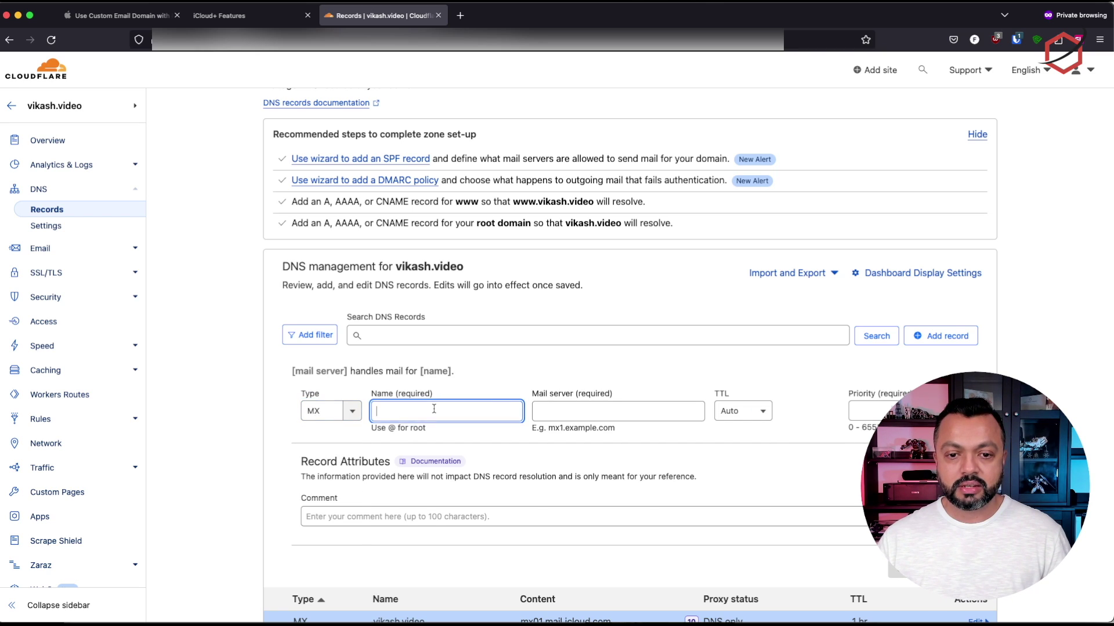
pyautogui.write('@')
# Set mail server mx02.mail.icloud.com., TTL 1 hr, priority 10, and save the record
pyautogui.click(630, 410)
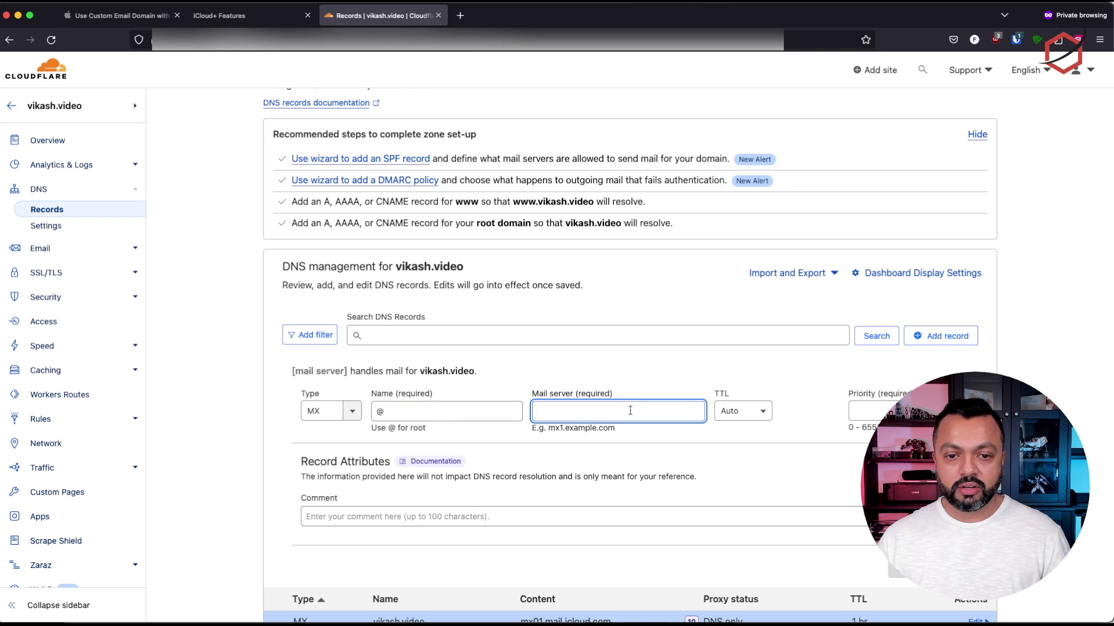
pyautogui.write('mx01.mail.icloud.com.')
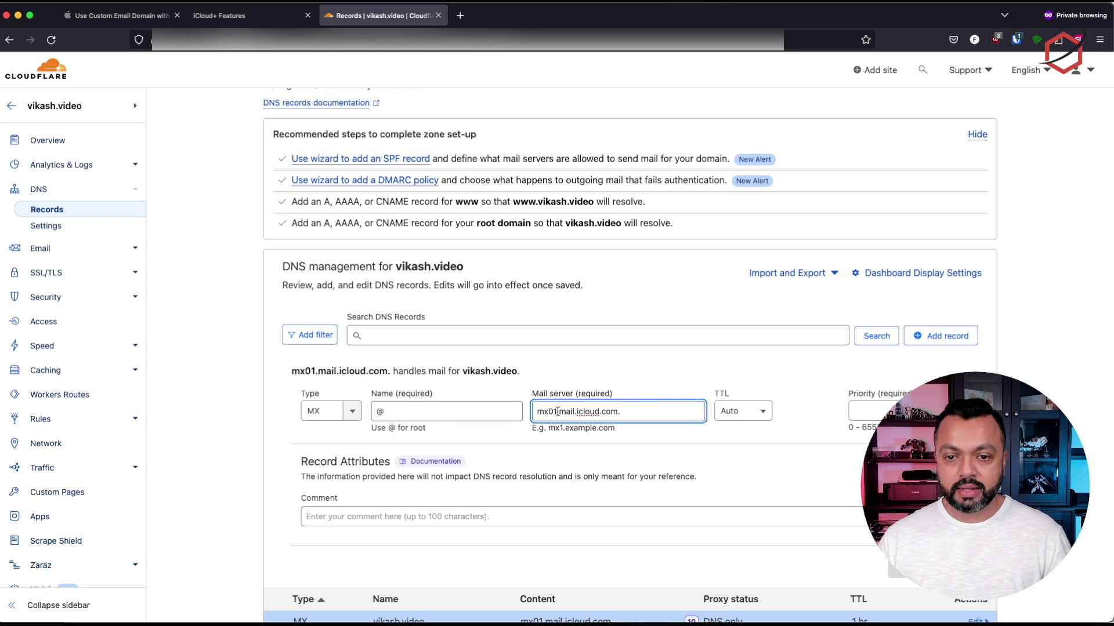
pyautogui.press('BackSpace')
pyautogui.write('2')
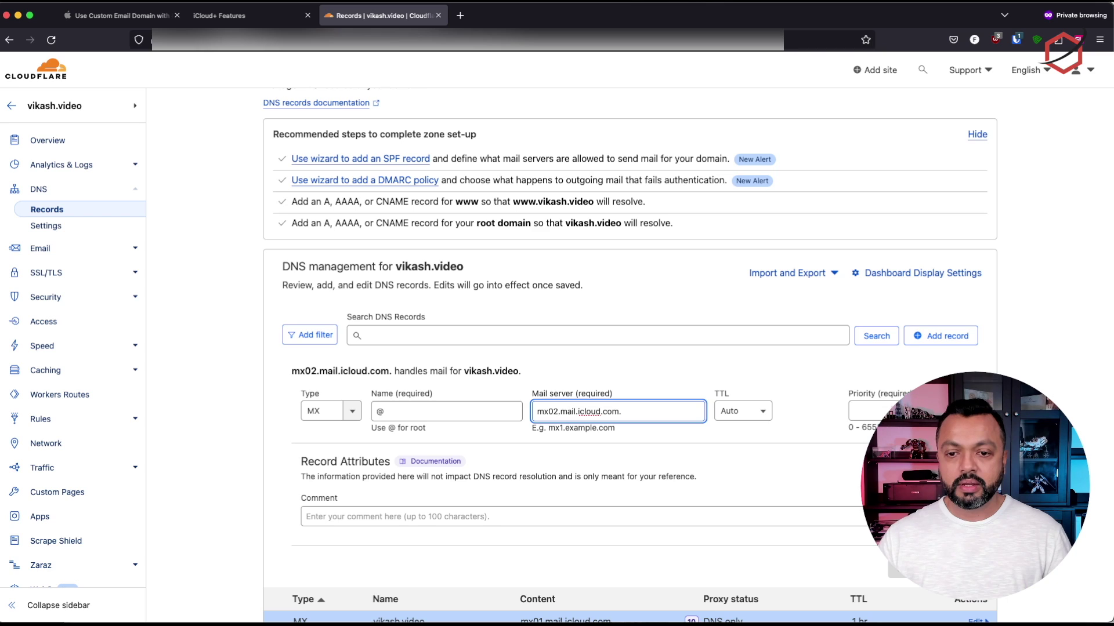
pyautogui.click(754, 413)
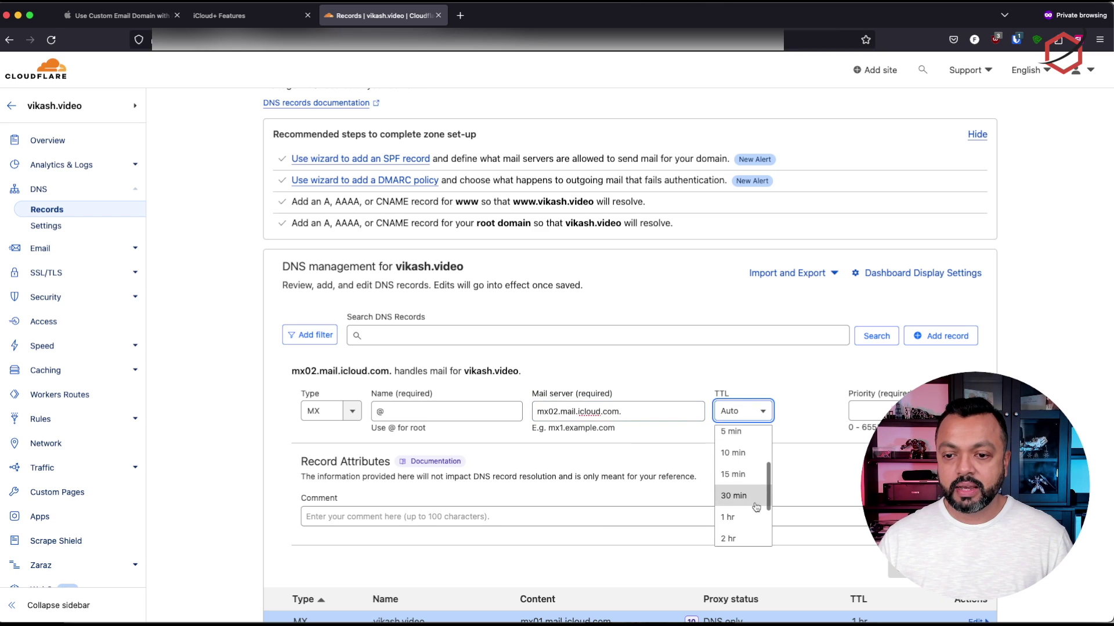
pyautogui.click(753, 518)
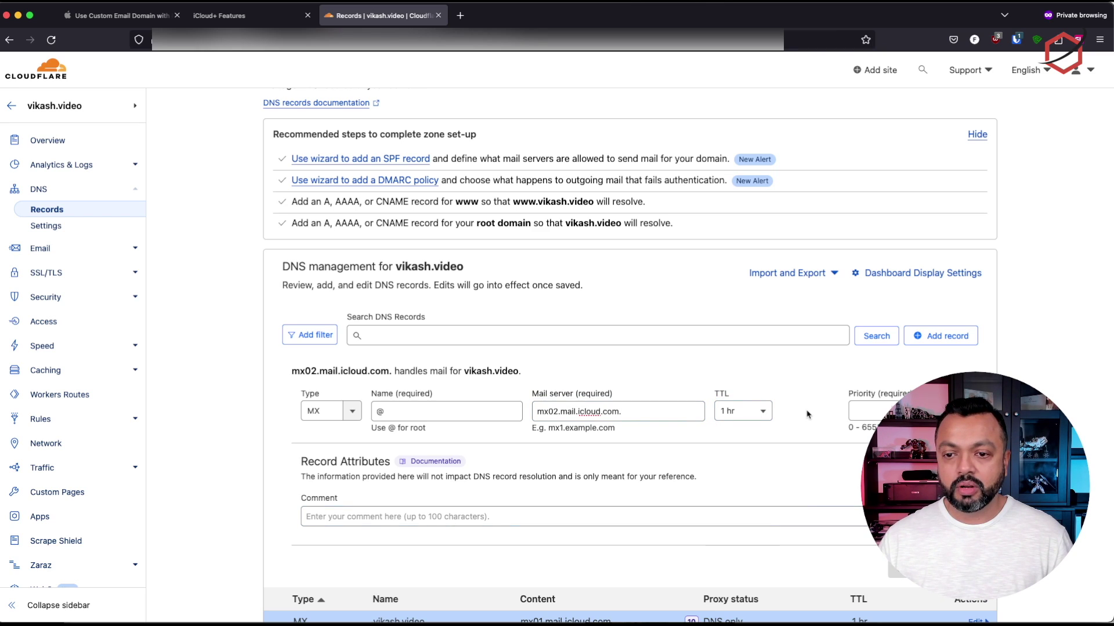
pyautogui.click(880, 411)
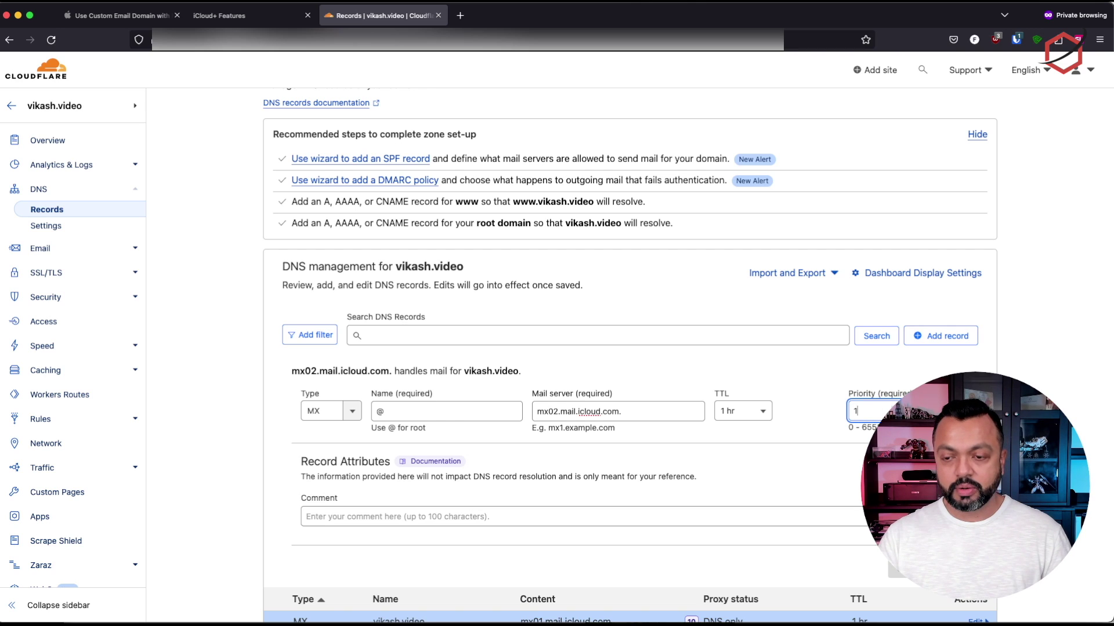
pyautogui.press('Tab')
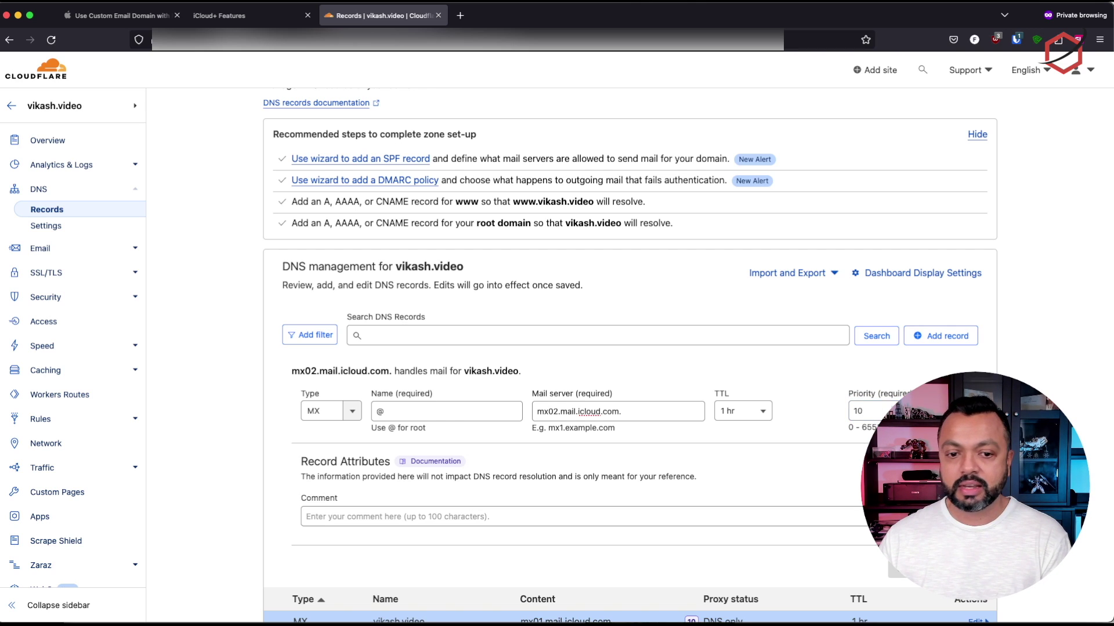
pyautogui.press('Return')
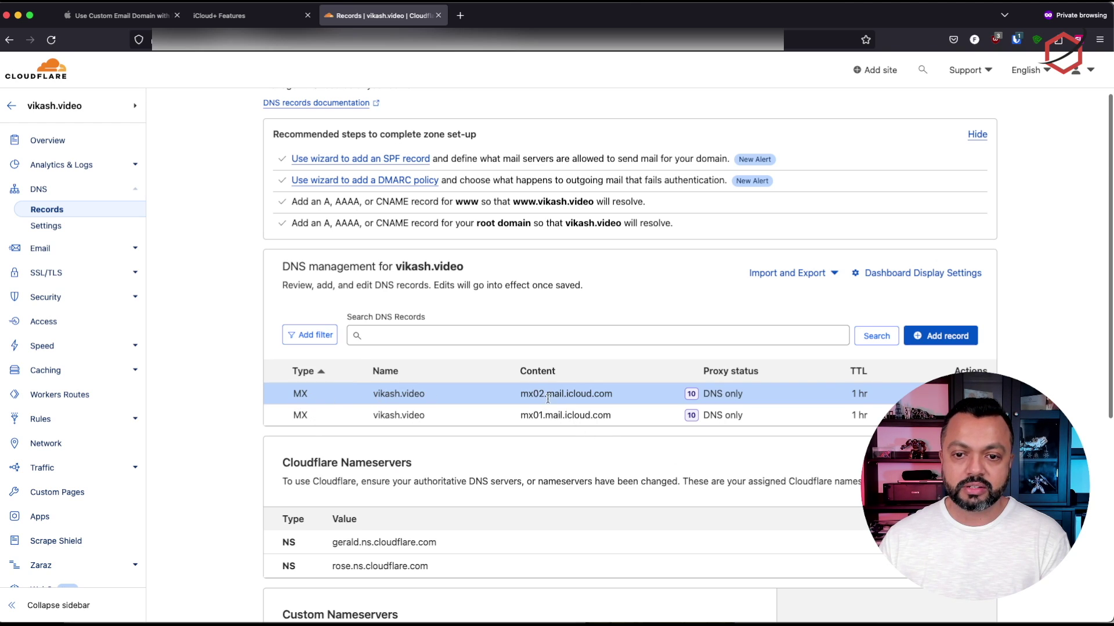
pyautogui.click(255, 18)
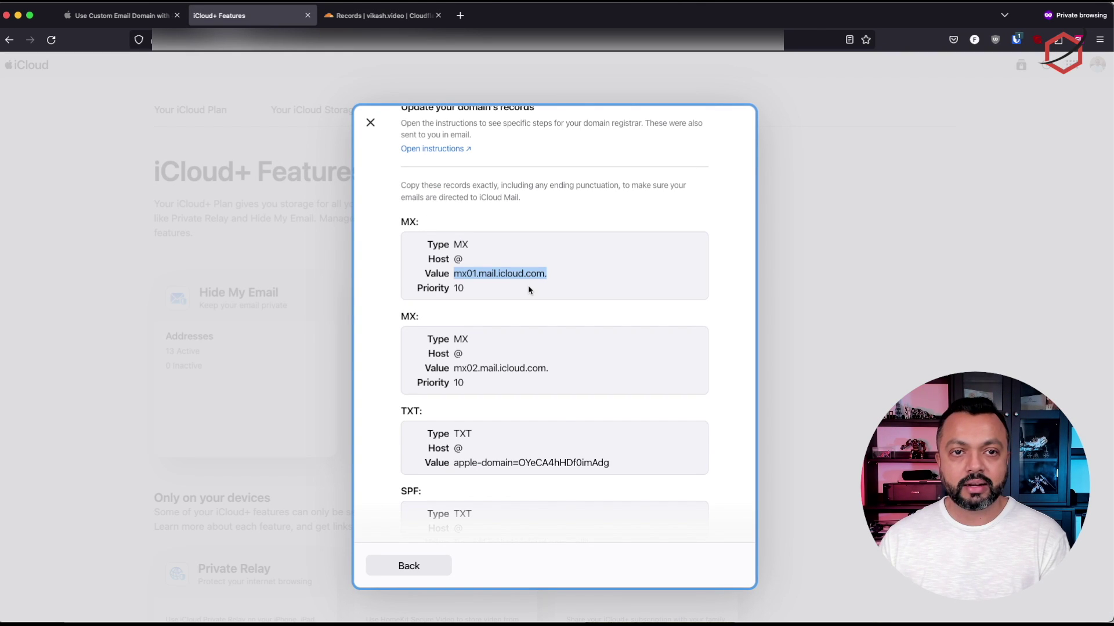
# Scroll iCloud's record list to inspect the TXT, SPF and DKIM entries, then return to Cloudflare
pyautogui.click(566, 292)
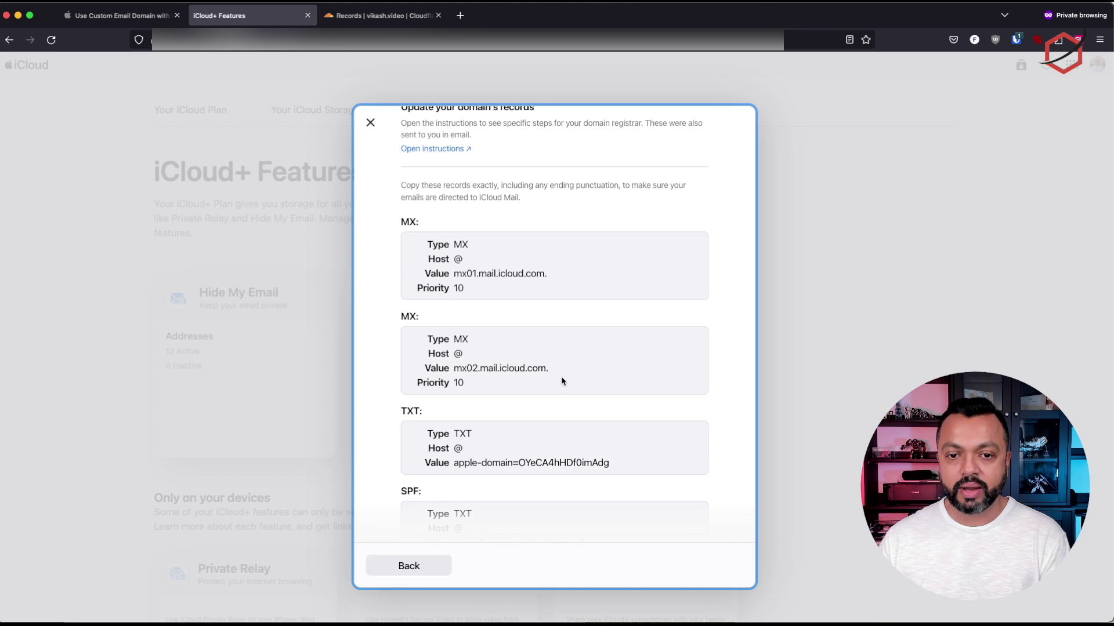
pyautogui.scroll(-2, 611, 368)
pyautogui.scroll(-5, 650, 358)
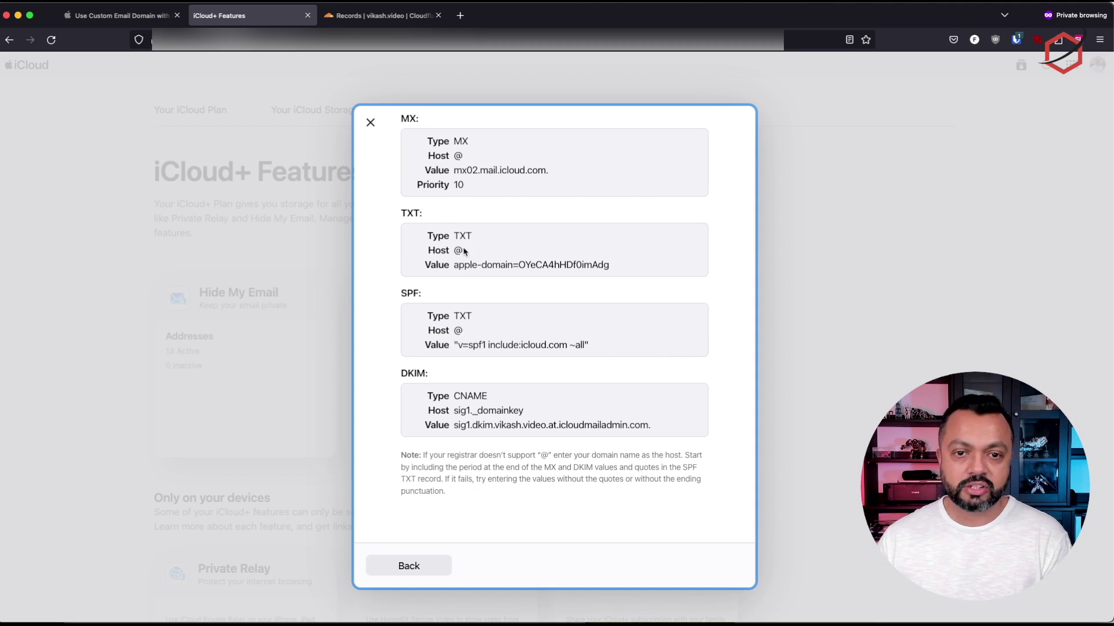
pyautogui.moveTo(484, 265); pyautogui.dragTo(616, 275)
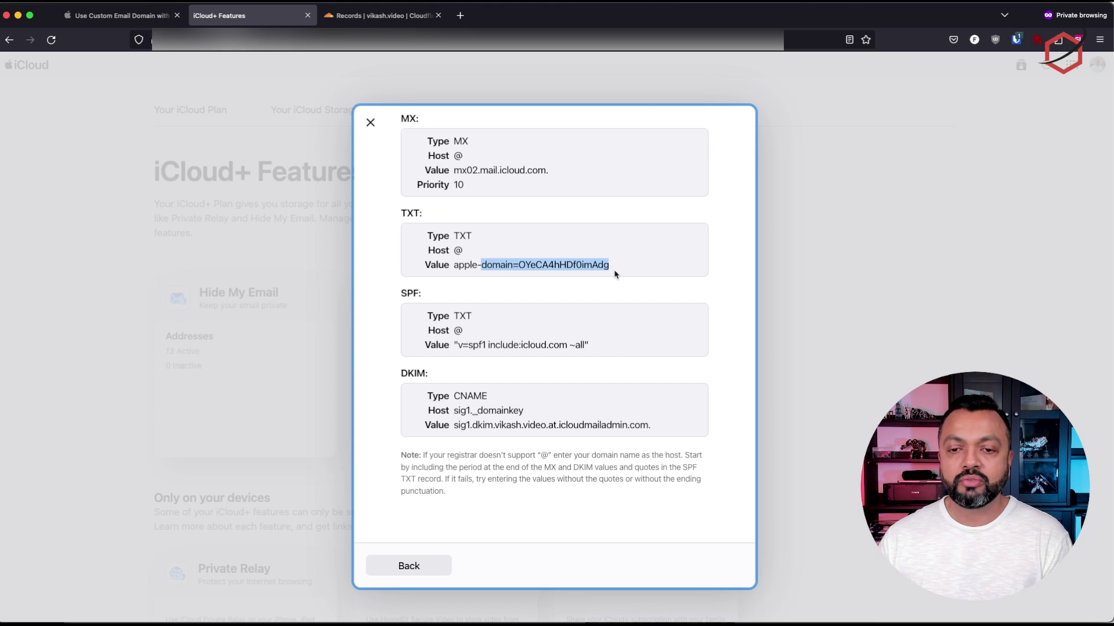
pyautogui.click(618, 271)
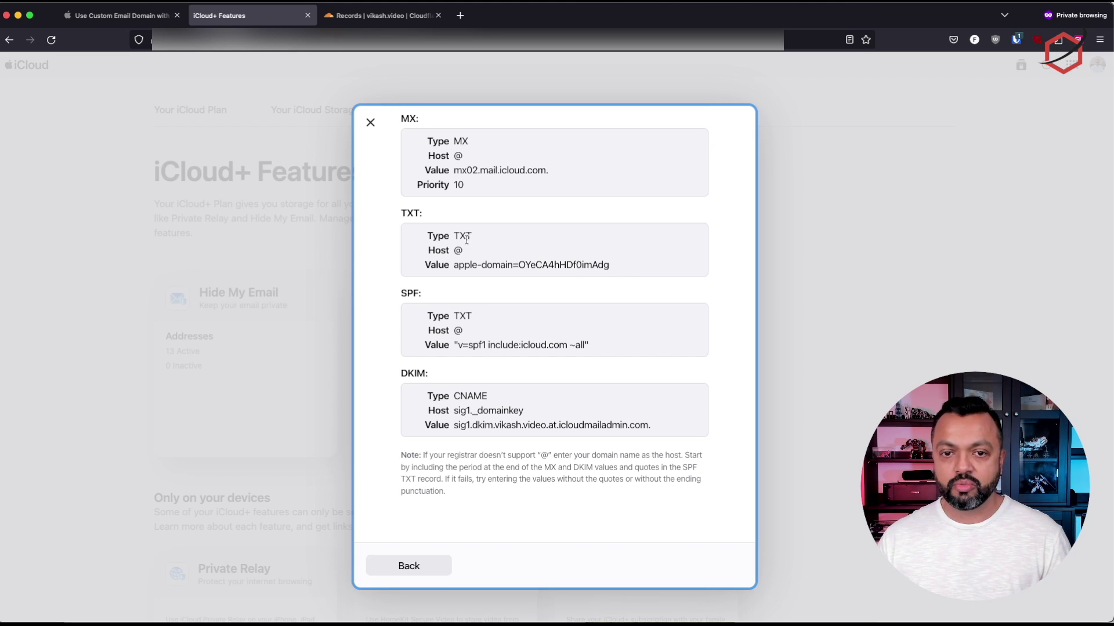
pyautogui.click(360, 17)
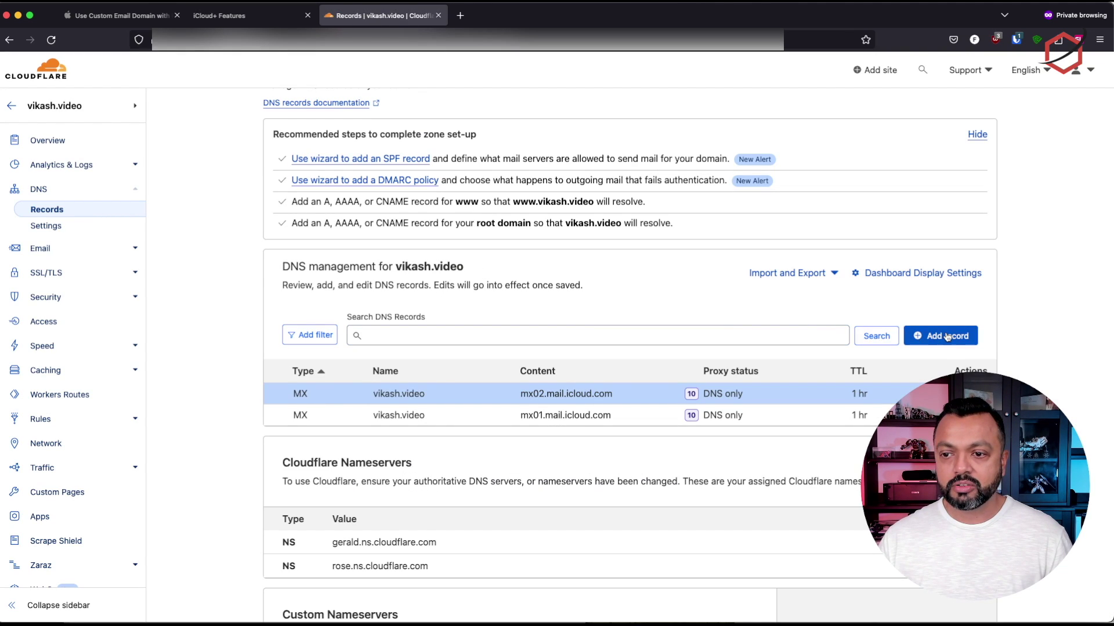
# Start a new Cloudflare DNS record of type TXT named @
pyautogui.click(945, 336)
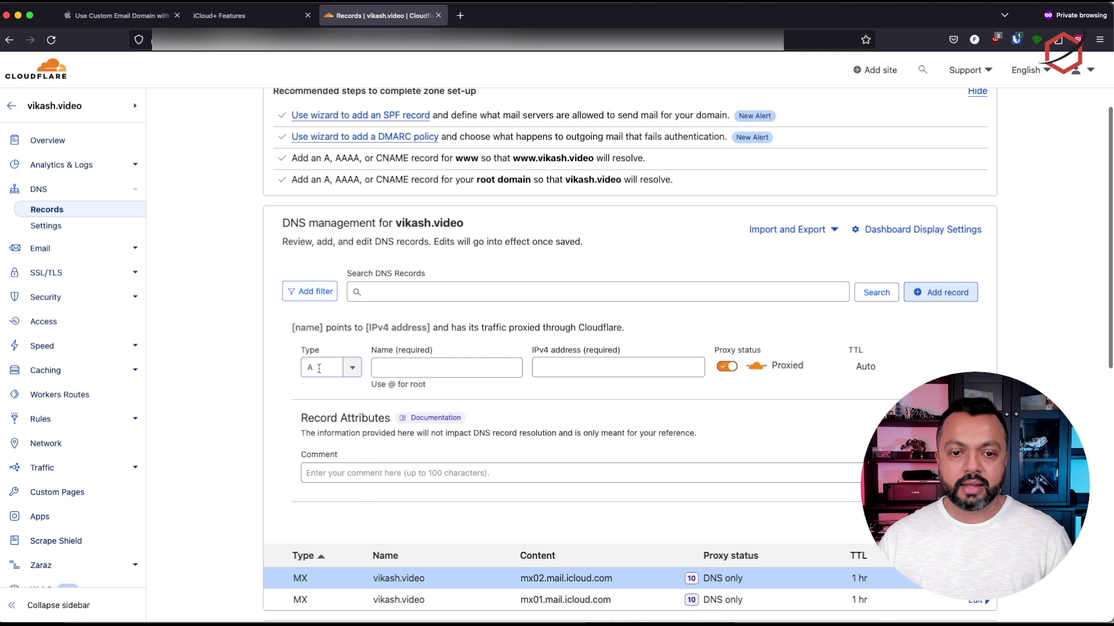
pyautogui.click(306, 368)
pyautogui.write('txt')
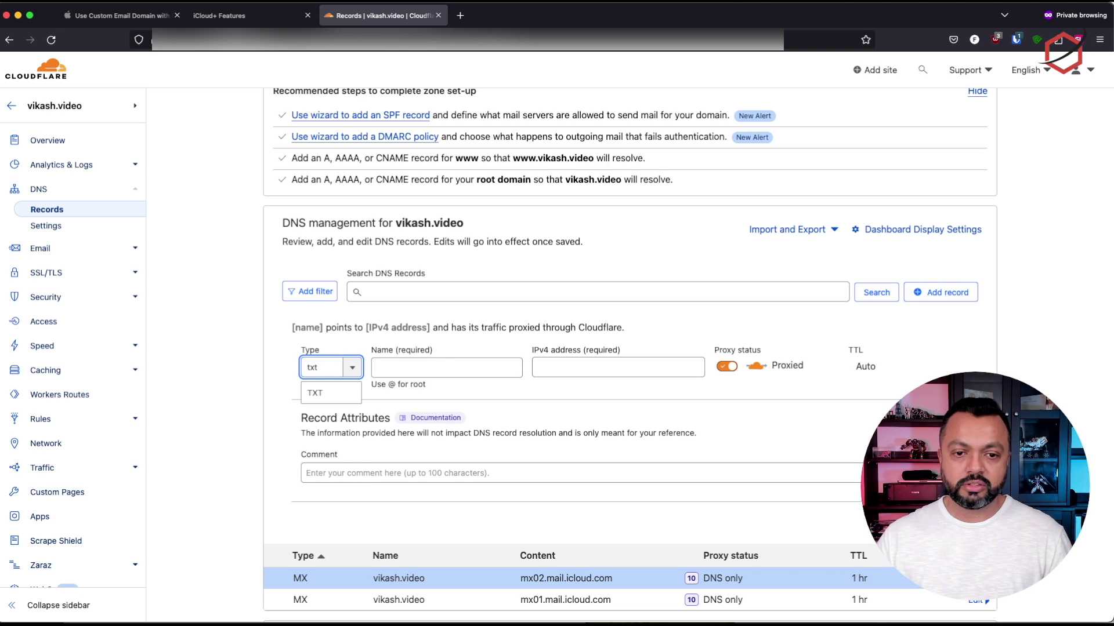
pyautogui.click(317, 393)
pyautogui.click(438, 370)
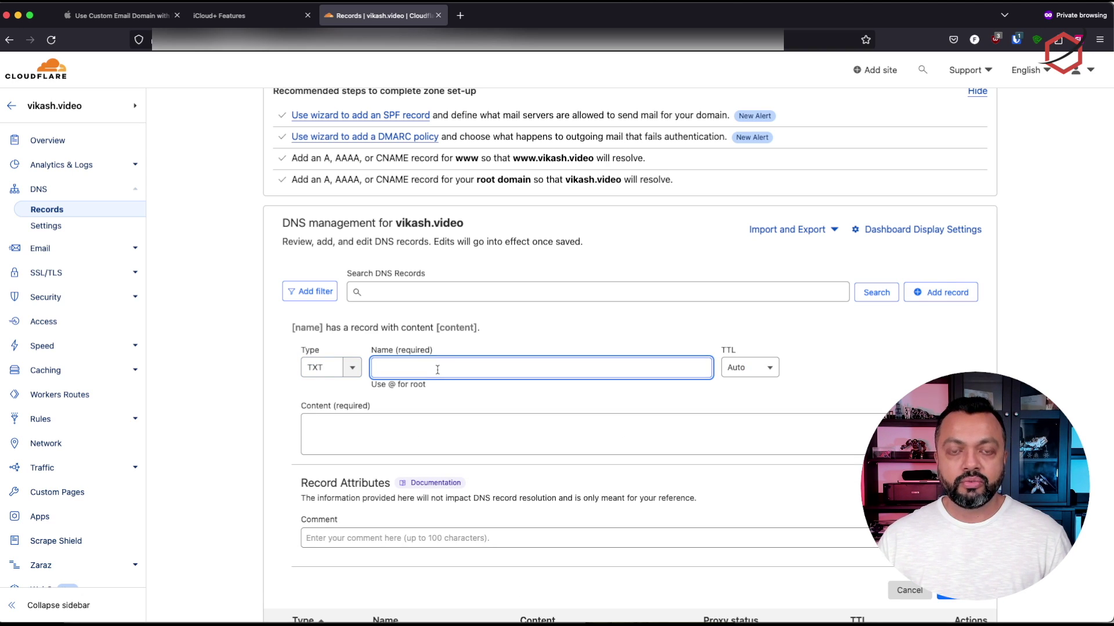
pyautogui.write('@')
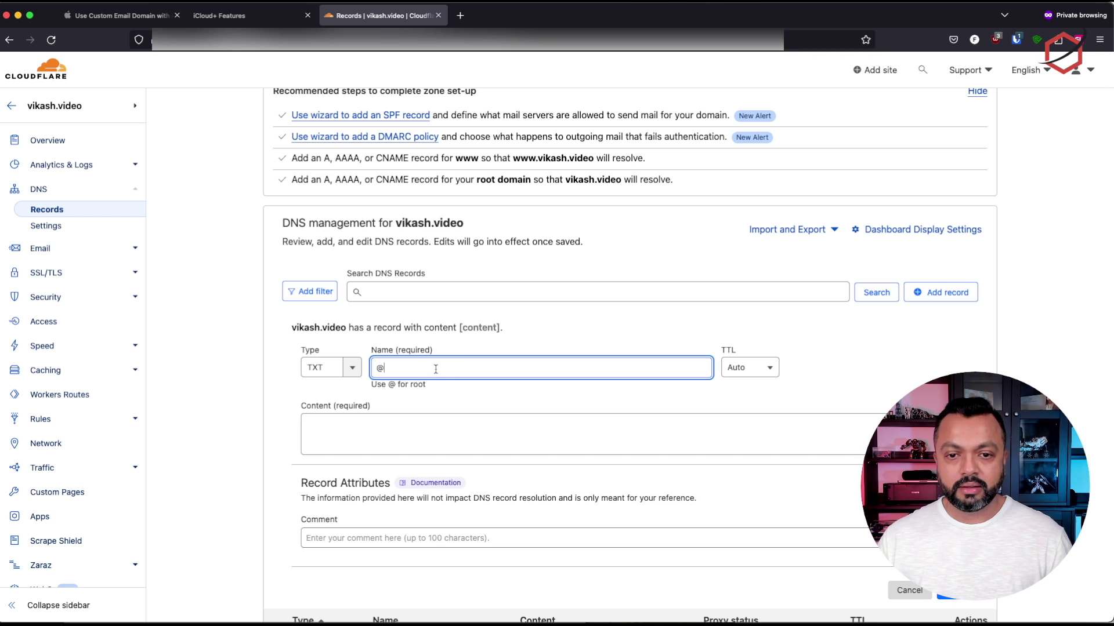
# Copy the apple-domain verification value from iCloud and paste it as the record content
pyautogui.click(283, 15)
pyautogui.moveTo(453, 332); pyautogui.dragTo(475, 335)
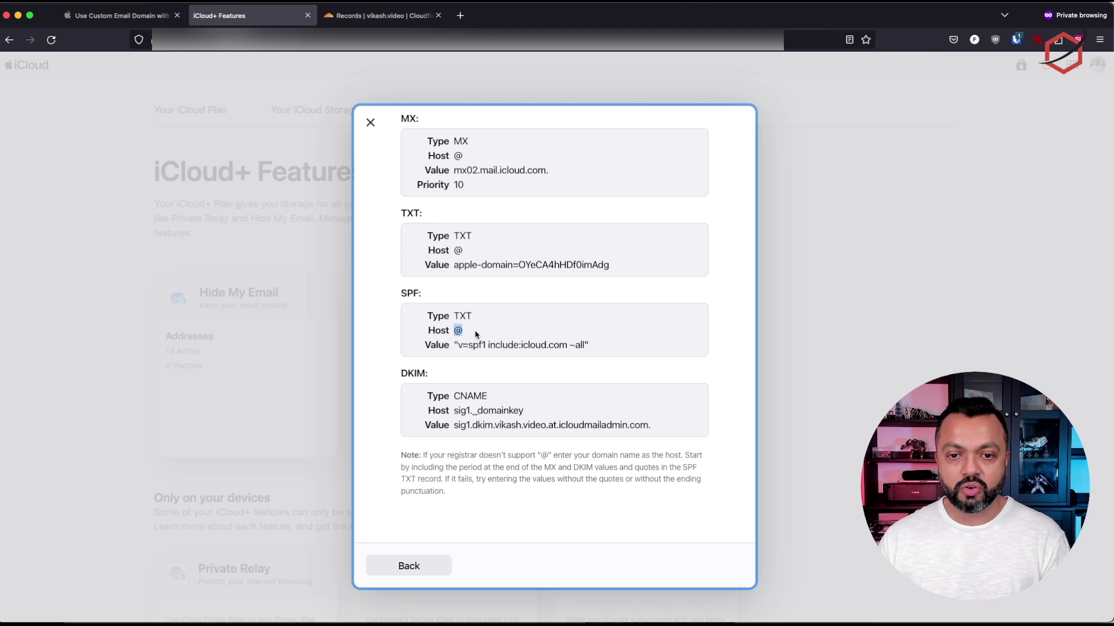
pyautogui.click(455, 345)
pyautogui.moveTo(455, 345); pyautogui.dragTo(602, 351)
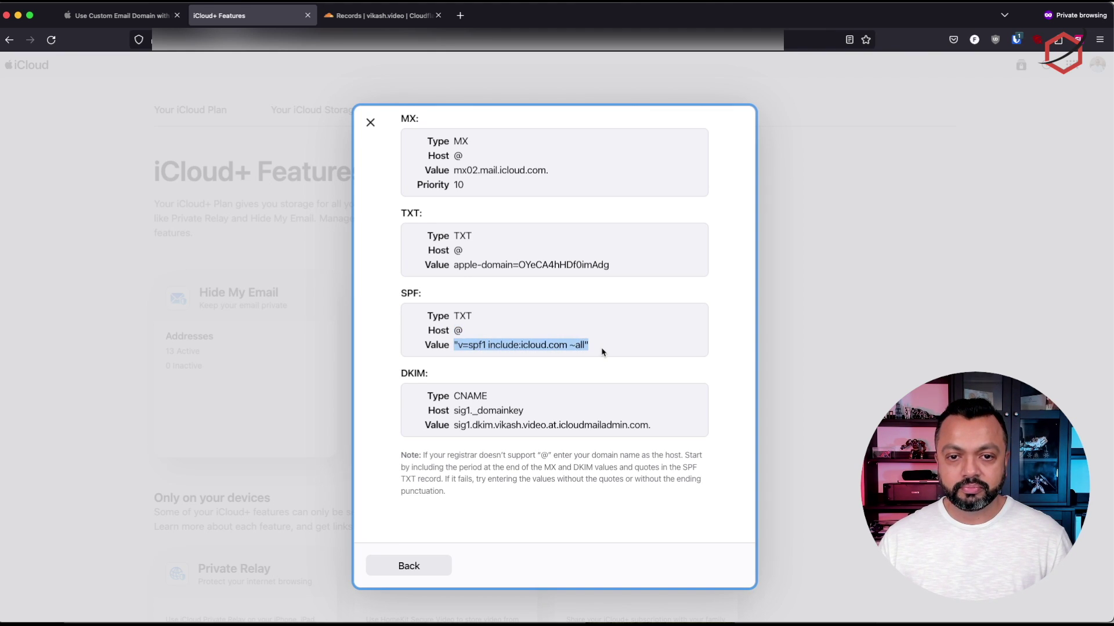
pyautogui.click(602, 352)
pyautogui.moveTo(454, 265); pyautogui.dragTo(610, 271)
pyautogui.press('cmd+c')
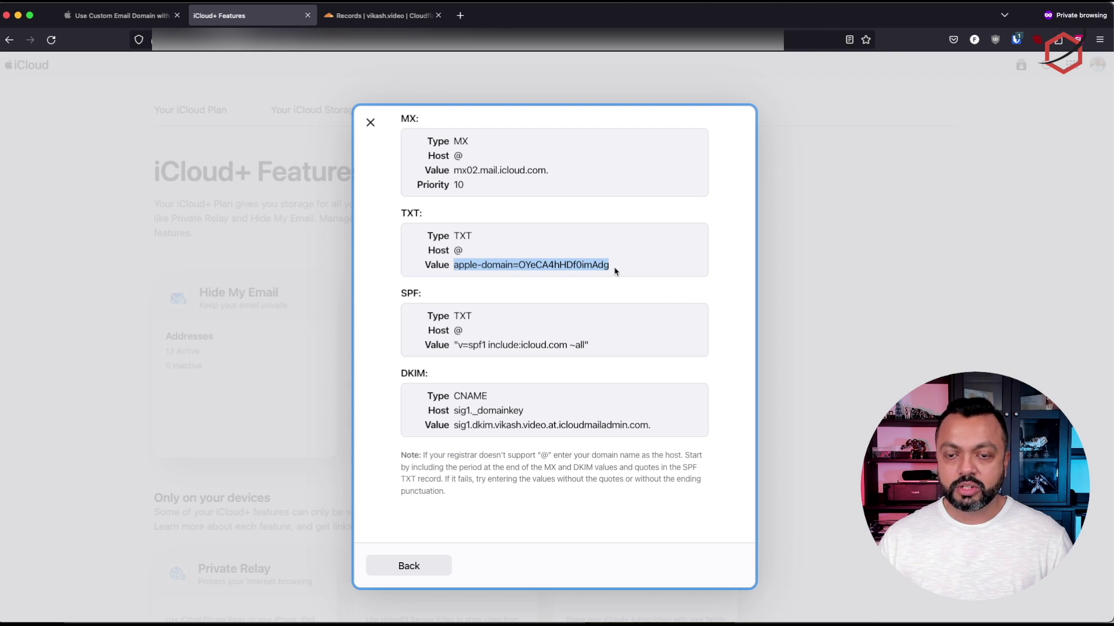
pyautogui.click(380, 16)
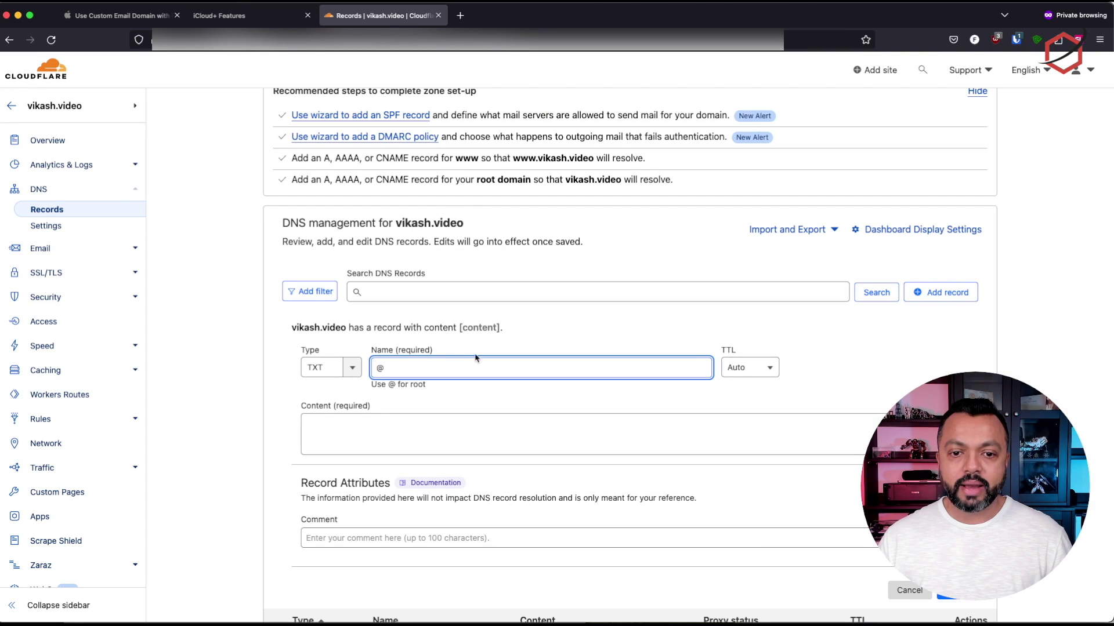
pyautogui.click(620, 428)
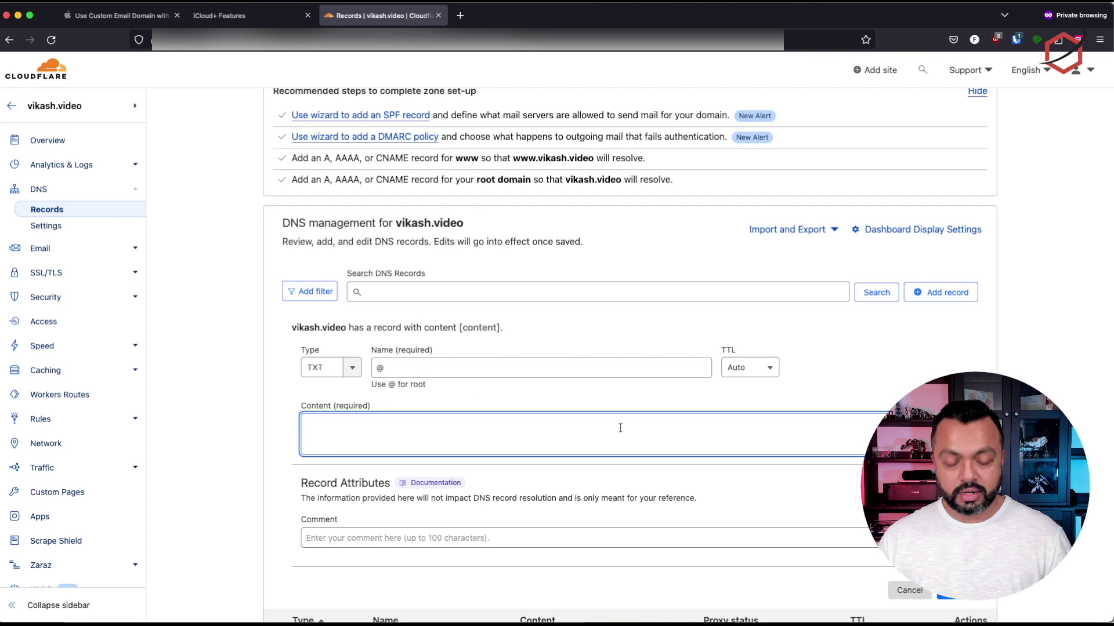
pyautogui.press('cmd+v')
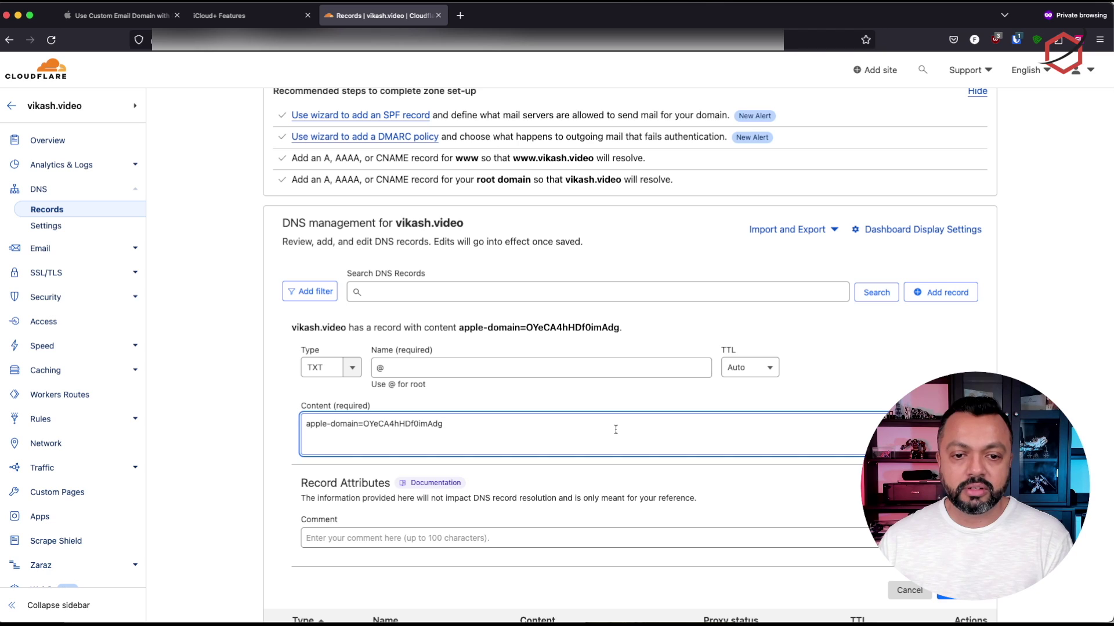
# Set the TXT record's TTL to 1 hr
pyautogui.click(743, 368)
pyautogui.scroll(-1, 752, 438)
pyautogui.scroll(-1, 754, 498)
pyautogui.click(757, 501)
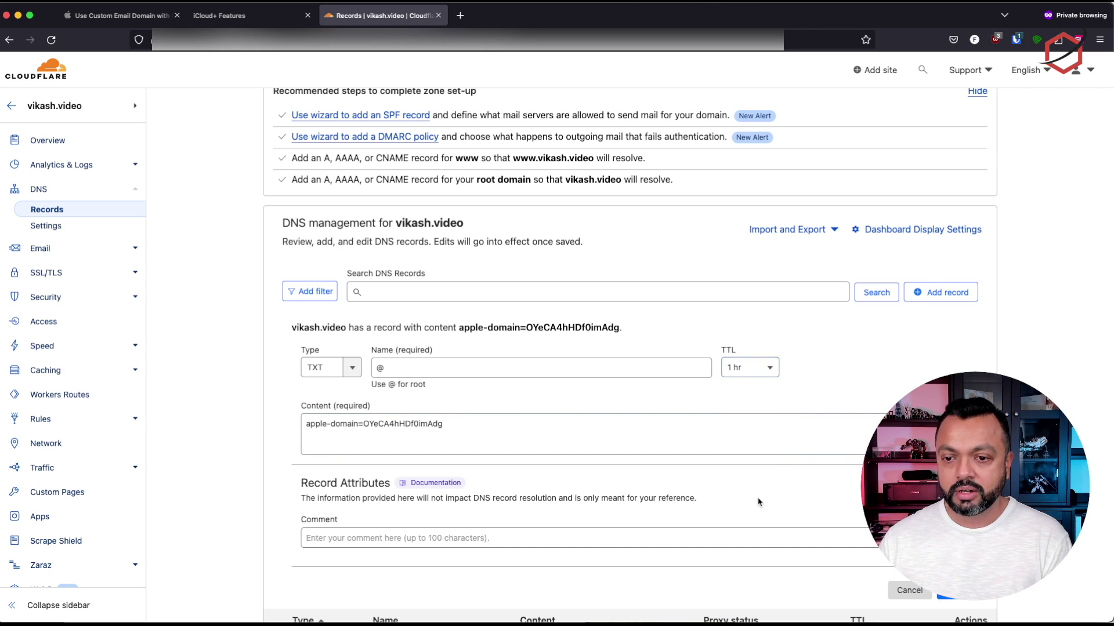
pyautogui.scroll(-1, 832, 384)
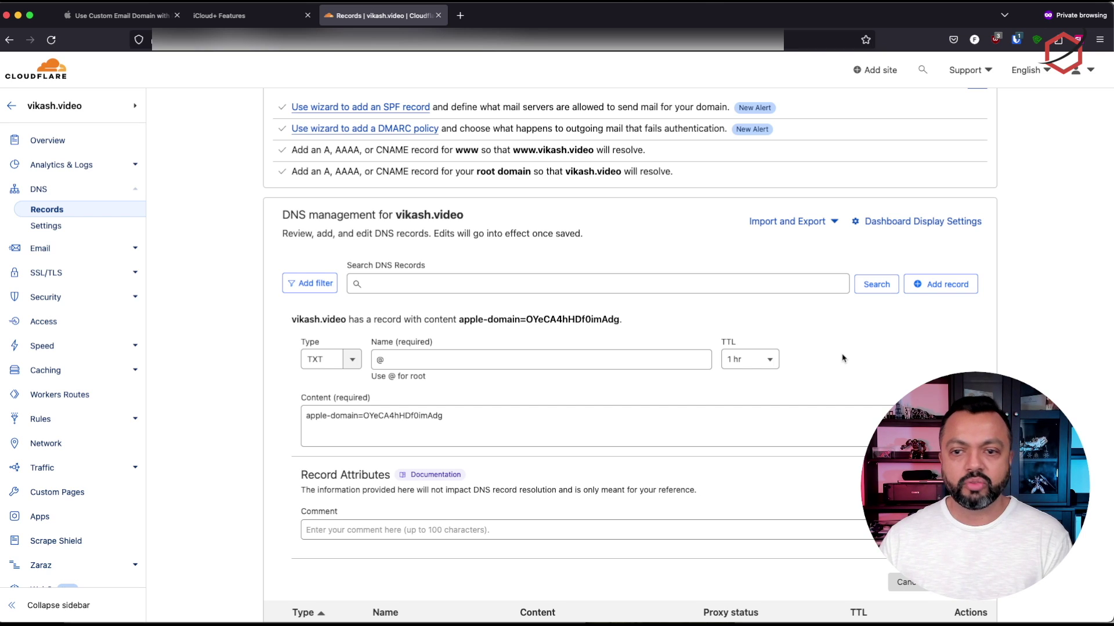
pyautogui.click(487, 416)
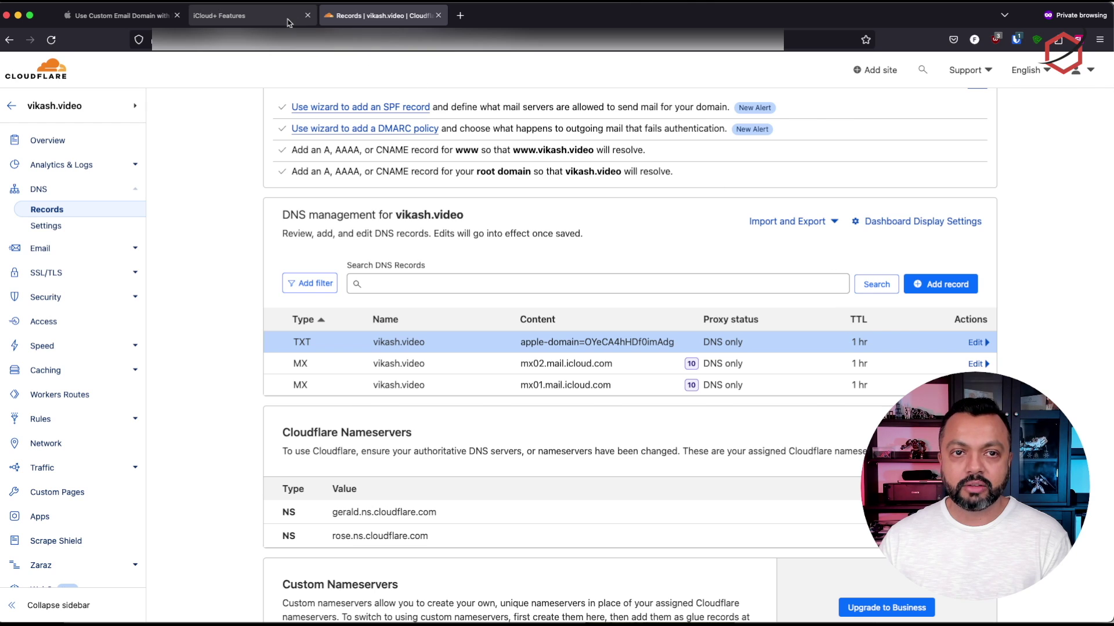
# Copy iCloud's SPF value 'v=spf1 include:icloud.com ~all' and return to Cloudflare's vikash.video records
pyautogui.click(262, 17)
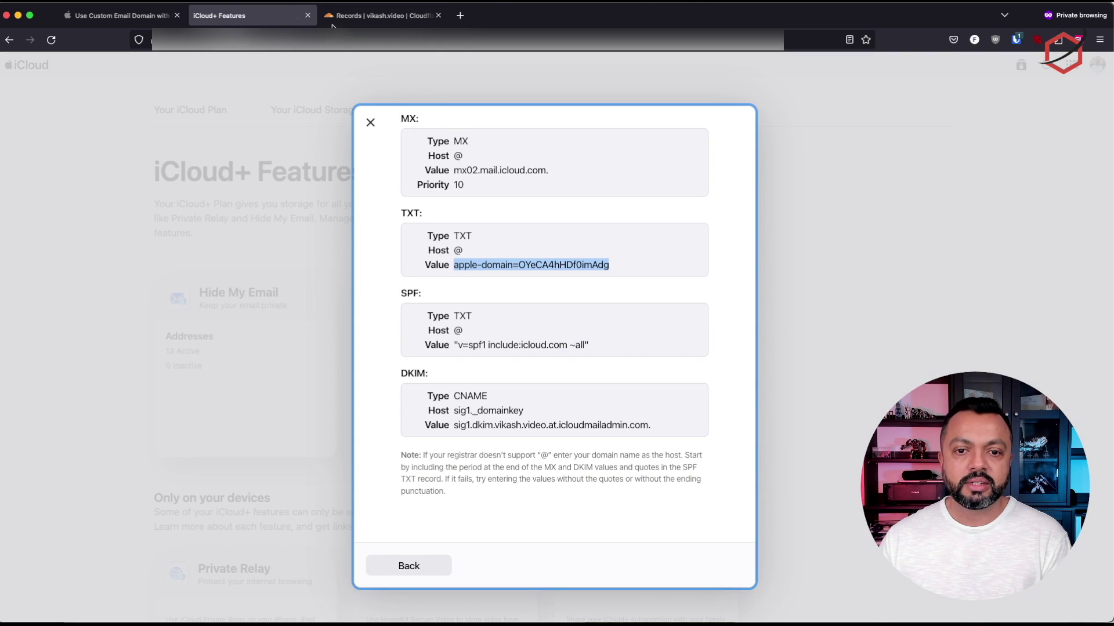
pyautogui.click(510, 323)
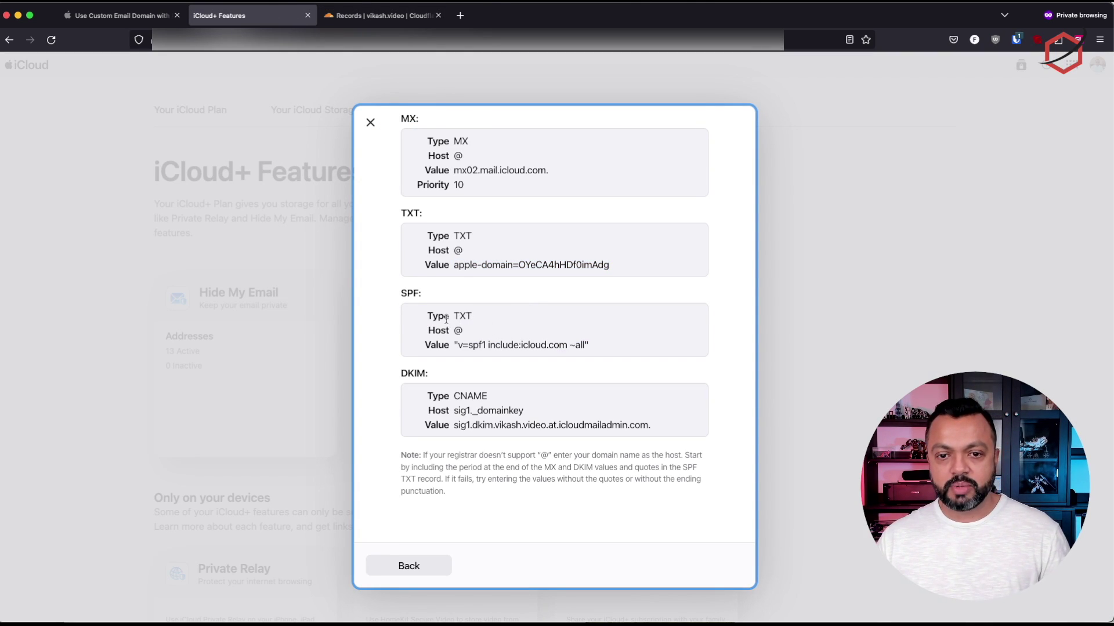
pyautogui.moveTo(453, 317); pyautogui.dragTo(590, 347)
pyautogui.press('super+c')
pyautogui.click(452, 345)
pyautogui.rightClick(578, 343)
pyautogui.click(603, 355)
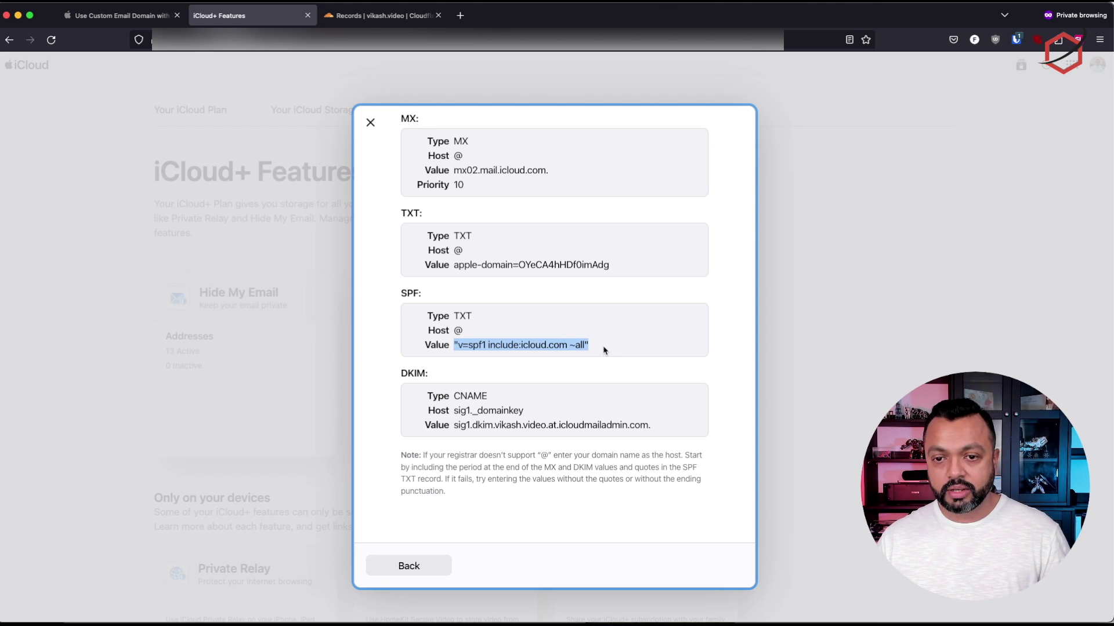
pyautogui.click(361, 20)
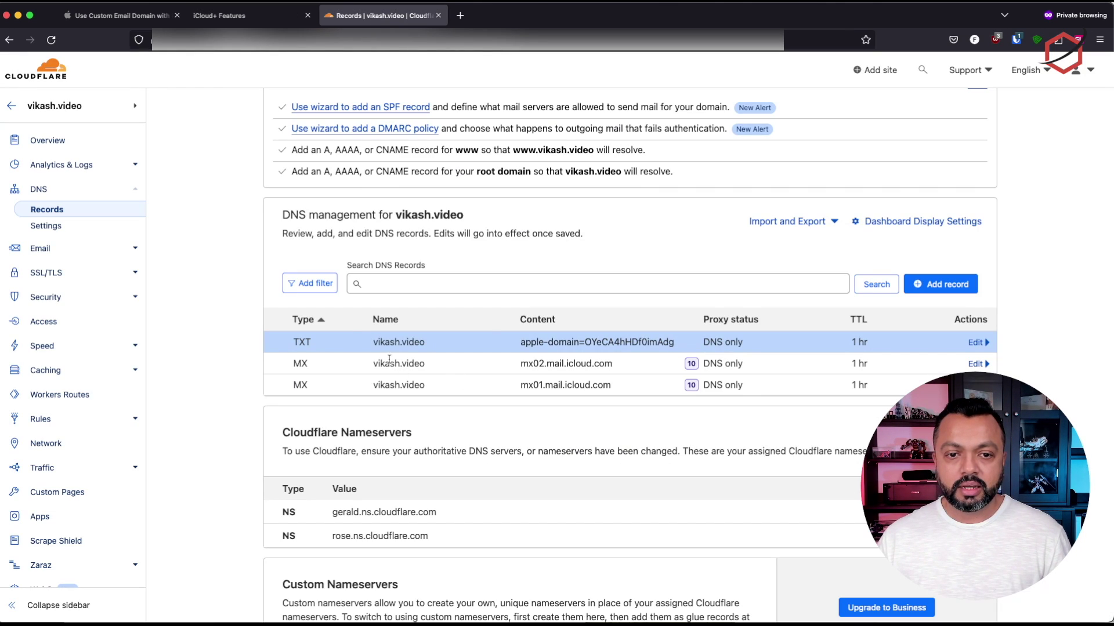
# Start a new TXT record named @ with a 1 hr TTL
pyautogui.click(940, 284)
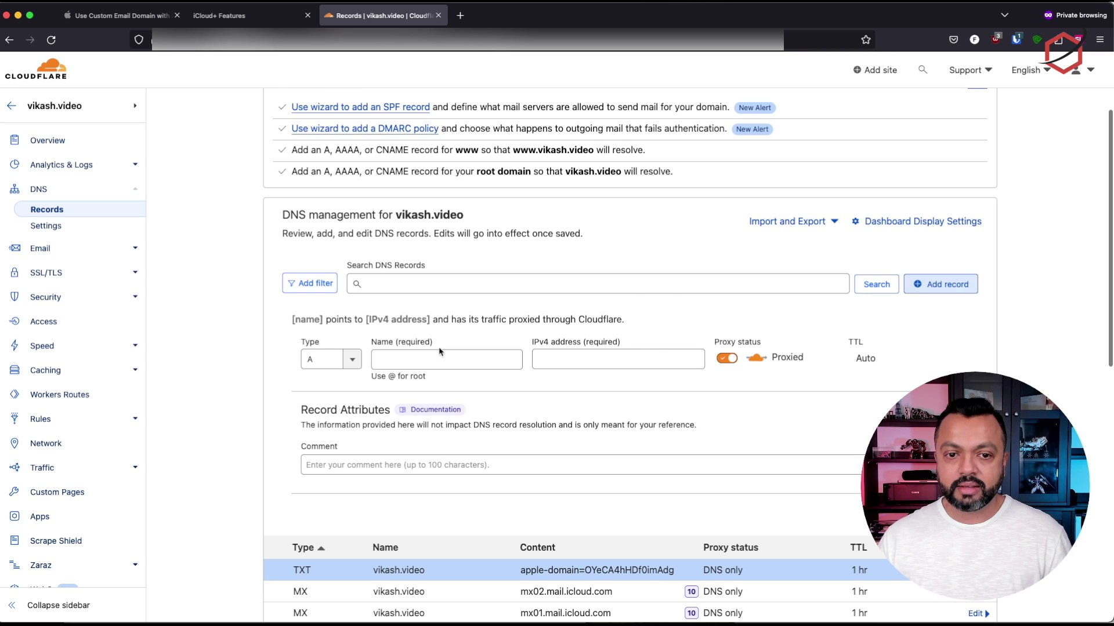
pyautogui.click(348, 365)
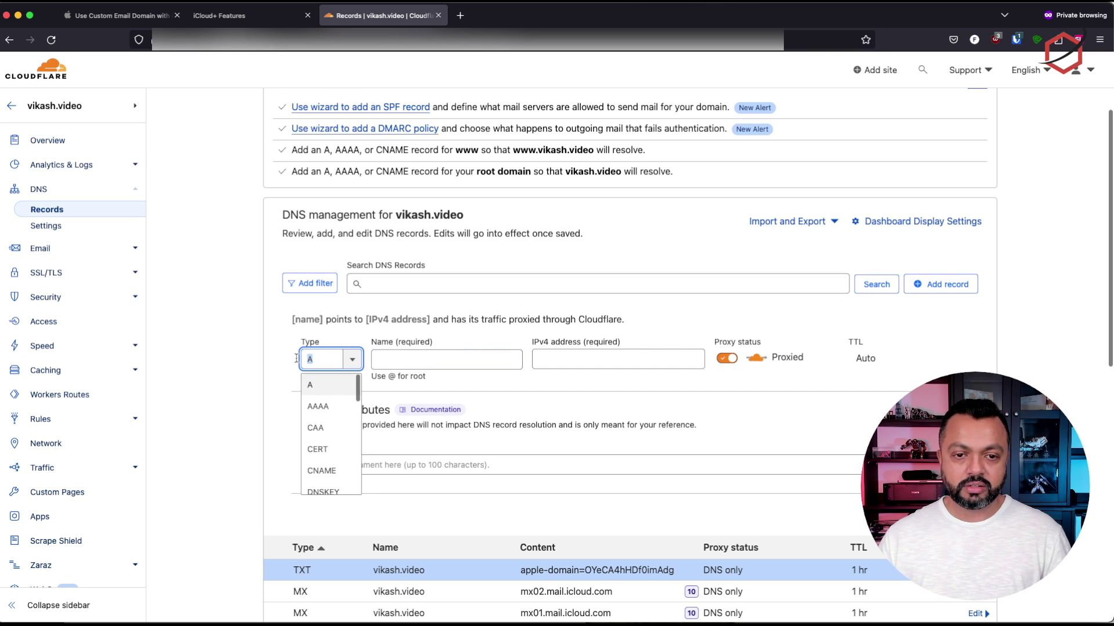
pyautogui.write('txt')
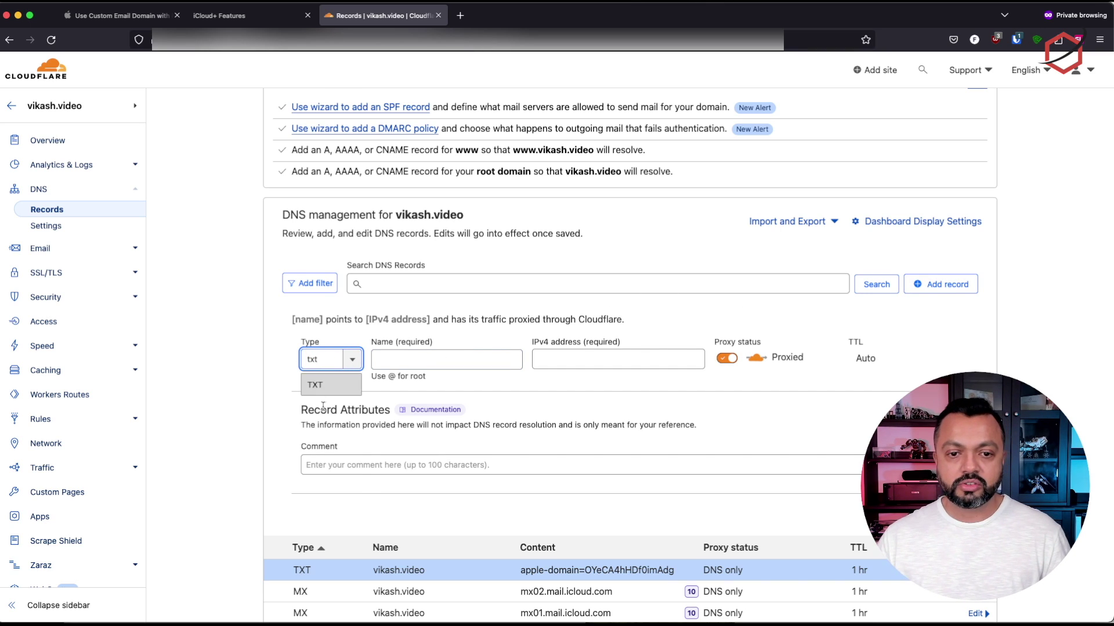
pyautogui.click(316, 387)
pyautogui.click(467, 361)
pyautogui.write('@')
pyautogui.click(752, 363)
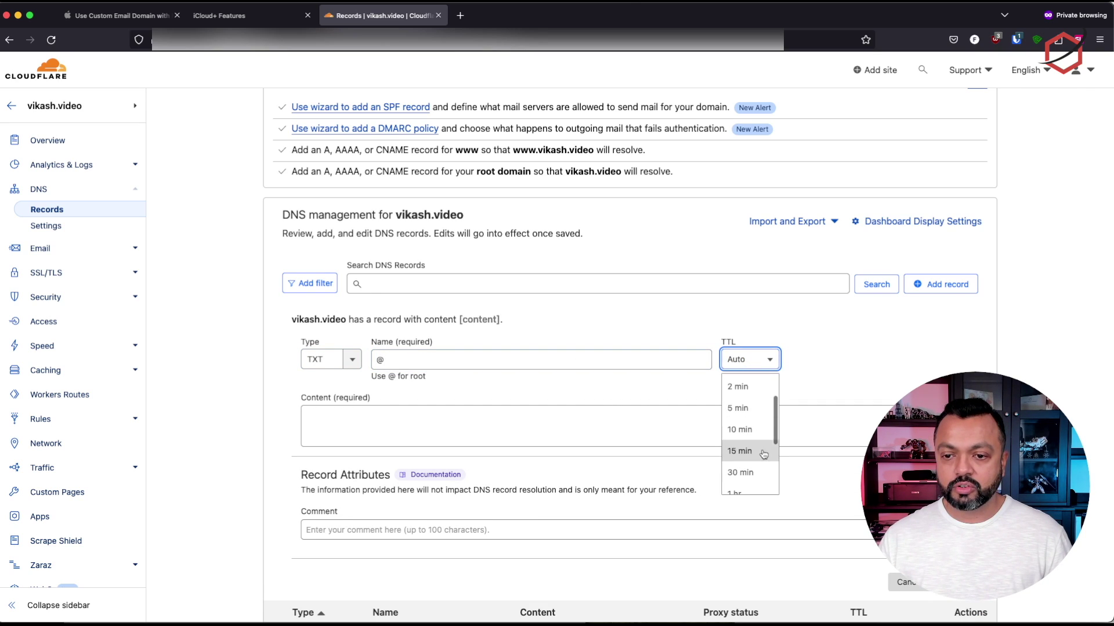
pyautogui.click(754, 492)
# Paste 'v=spf1 include:icloud.com ~all' as the content and compare it against iCloud's value
pyautogui.click(734, 426)
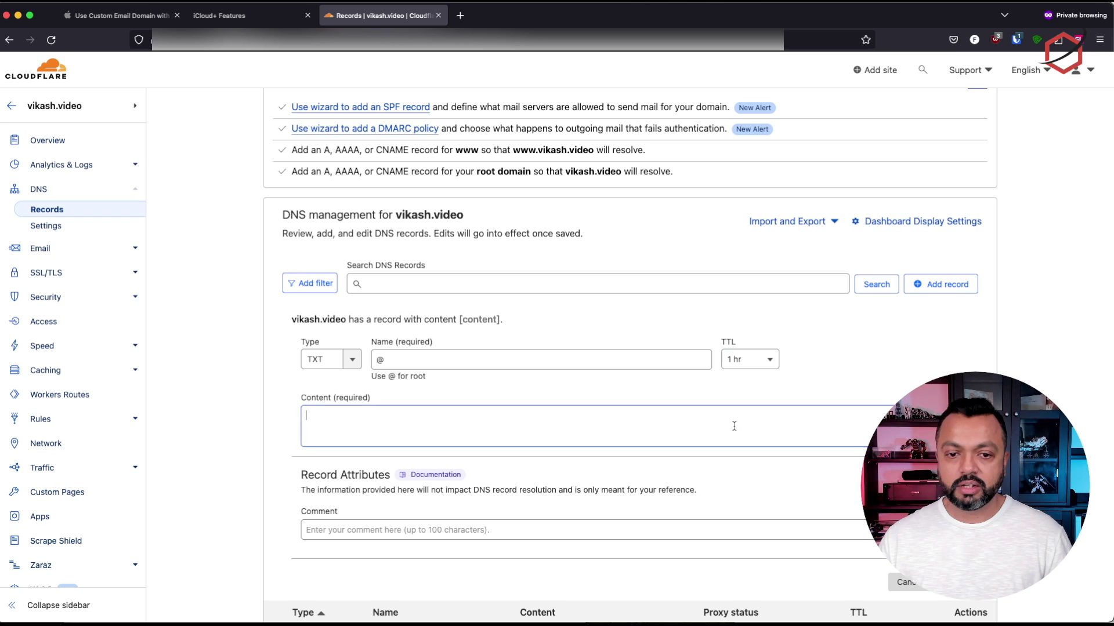
pyautogui.press('super+v')
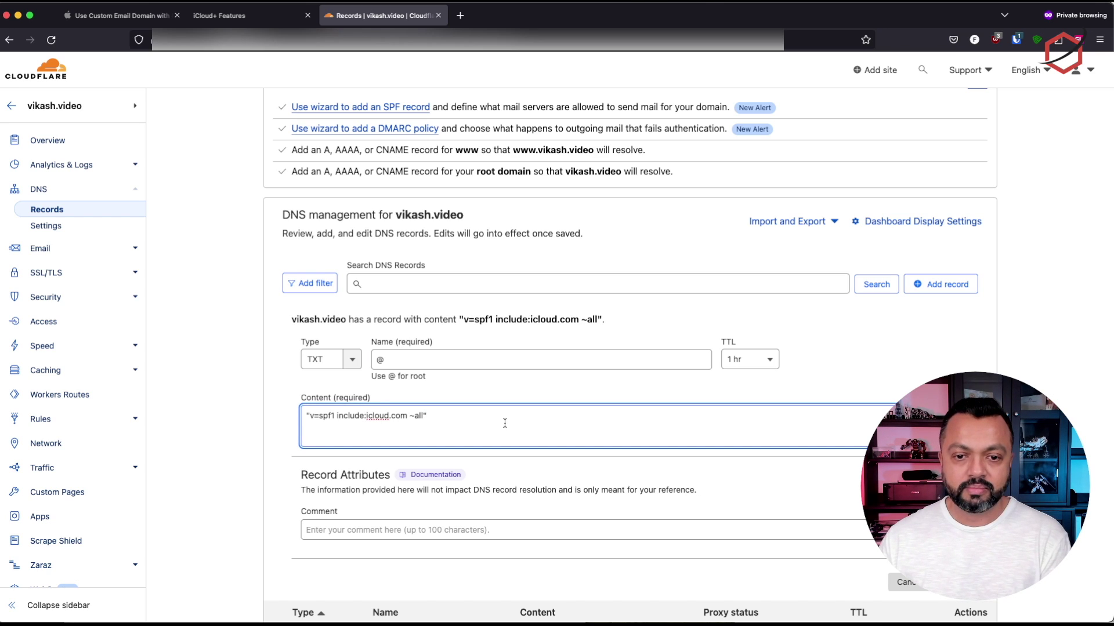
pyautogui.press('super+a')
pyautogui.click(238, 17)
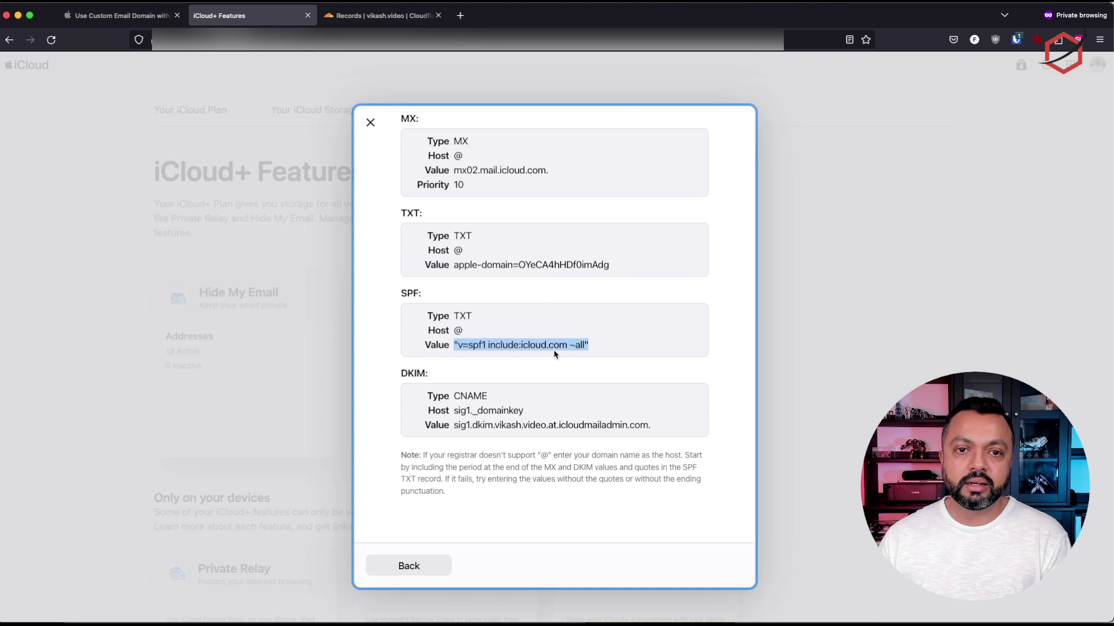
pyautogui.moveTo(605, 350); pyautogui.dragTo(453, 346)
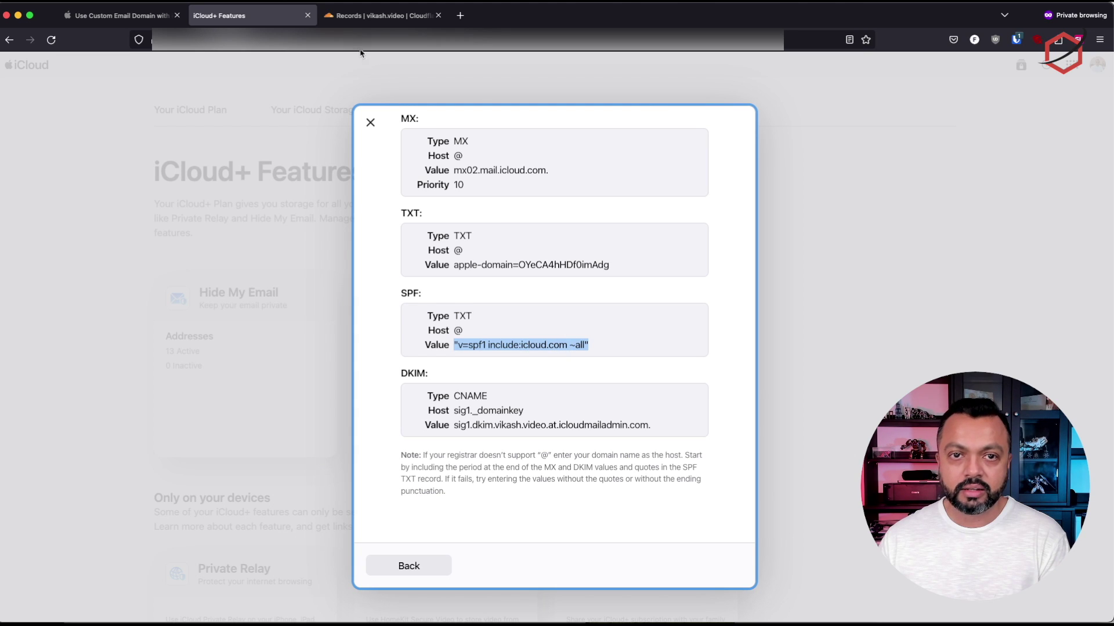
pyautogui.click(363, 15)
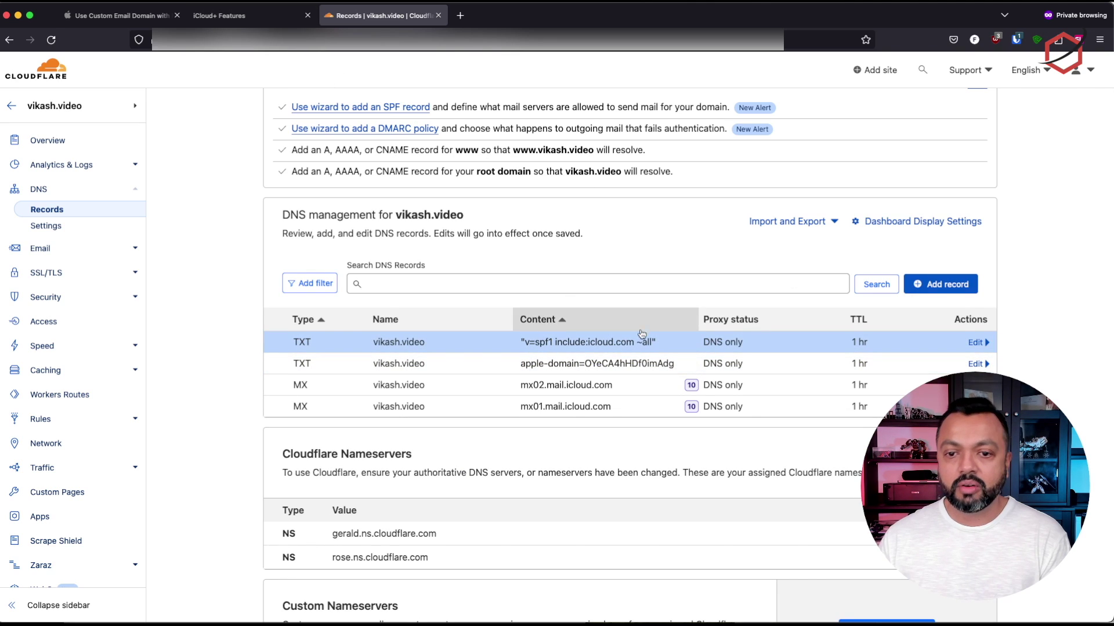
pyautogui.click(250, 15)
# Check iCloud's DKIM record (CNAME, host sig1._domainkey), then begin a new Cloudflare DNS record
pyautogui.click(582, 405)
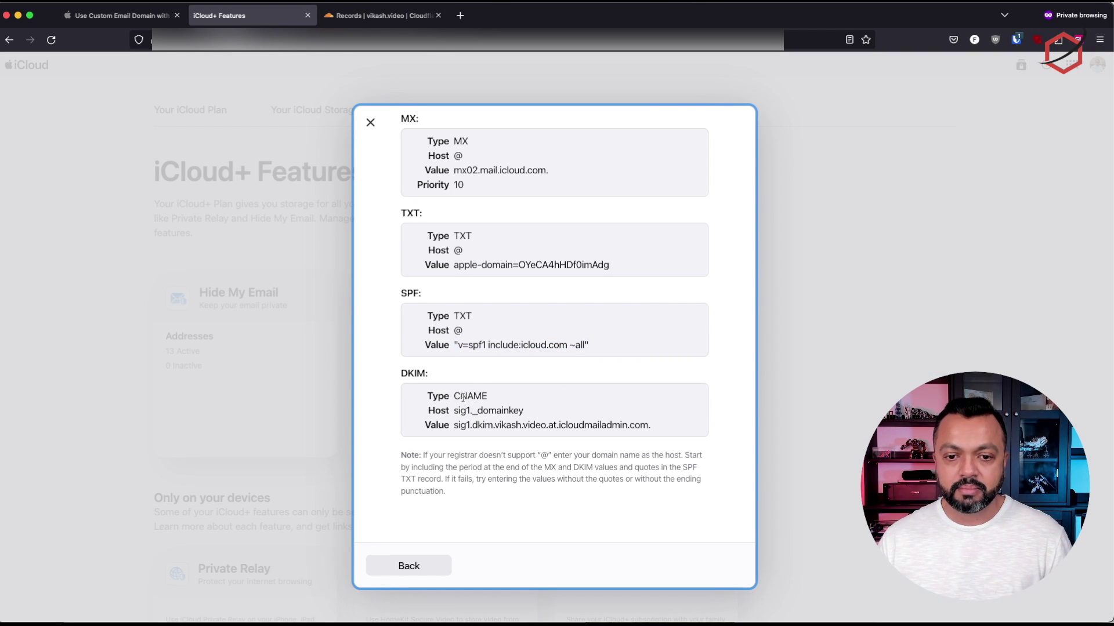
pyautogui.moveTo(454, 396); pyautogui.dragTo(493, 399)
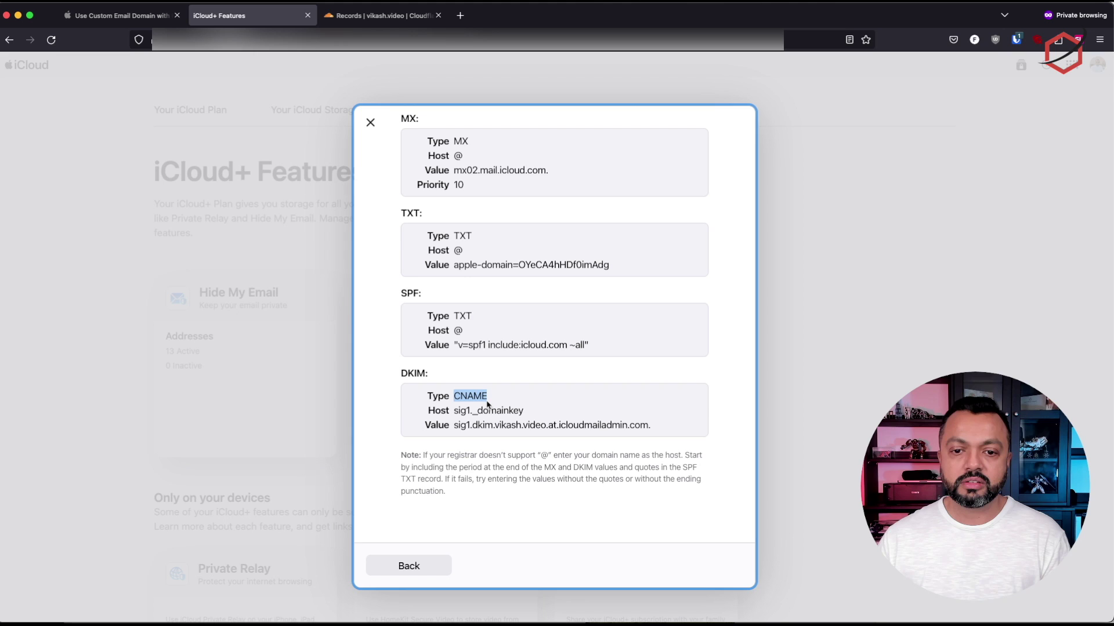
pyautogui.moveTo(454, 411); pyautogui.dragTo(535, 420)
pyautogui.press('super+c')
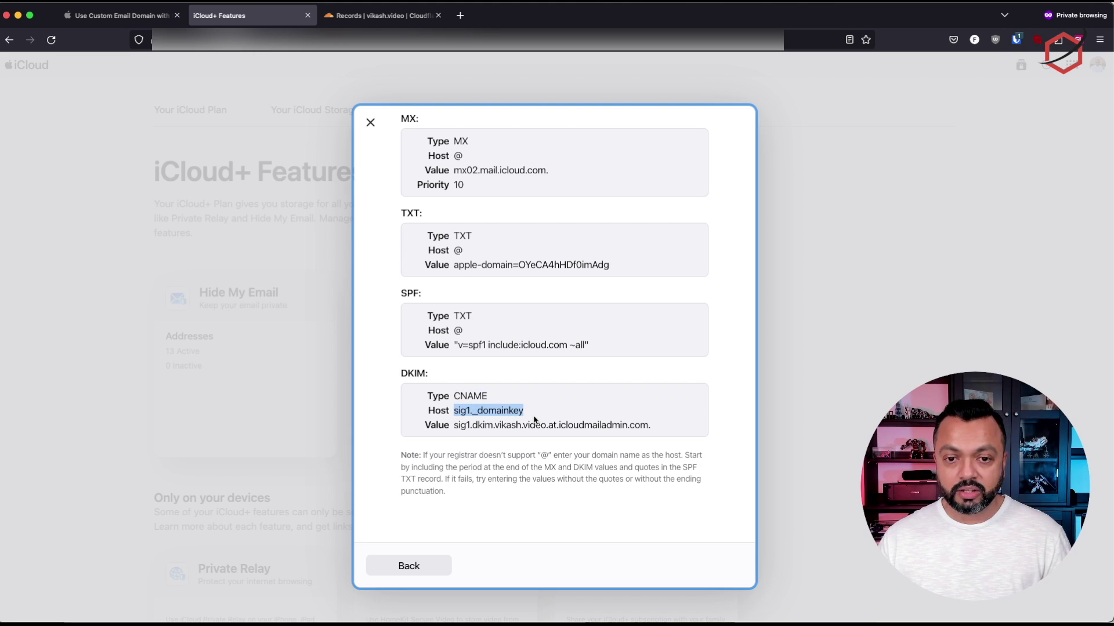
pyautogui.click(374, 22)
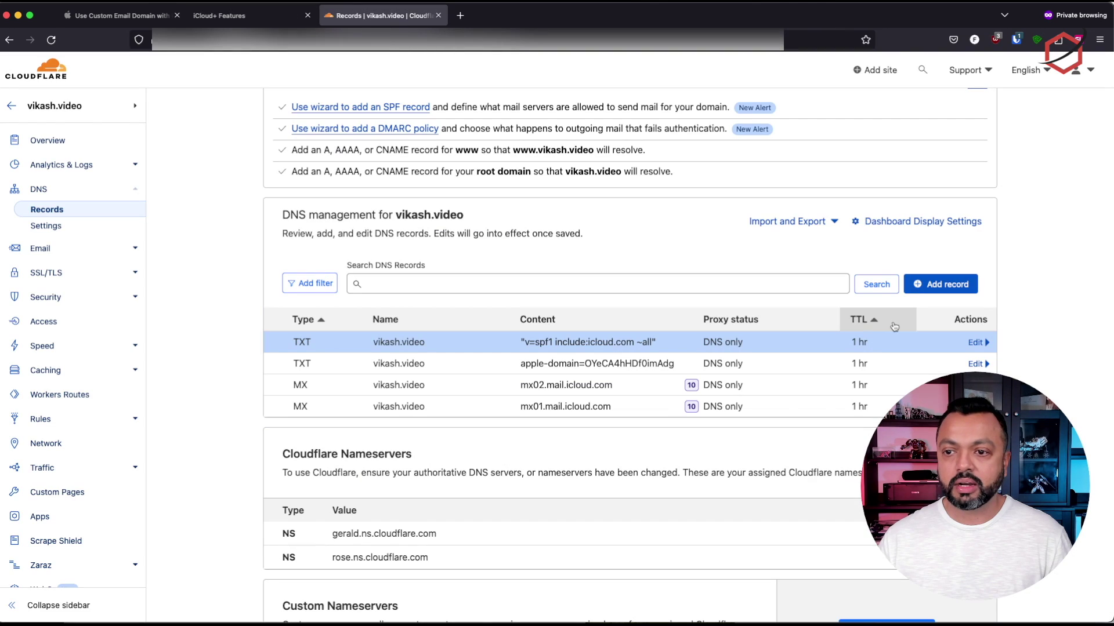
pyautogui.click(953, 286)
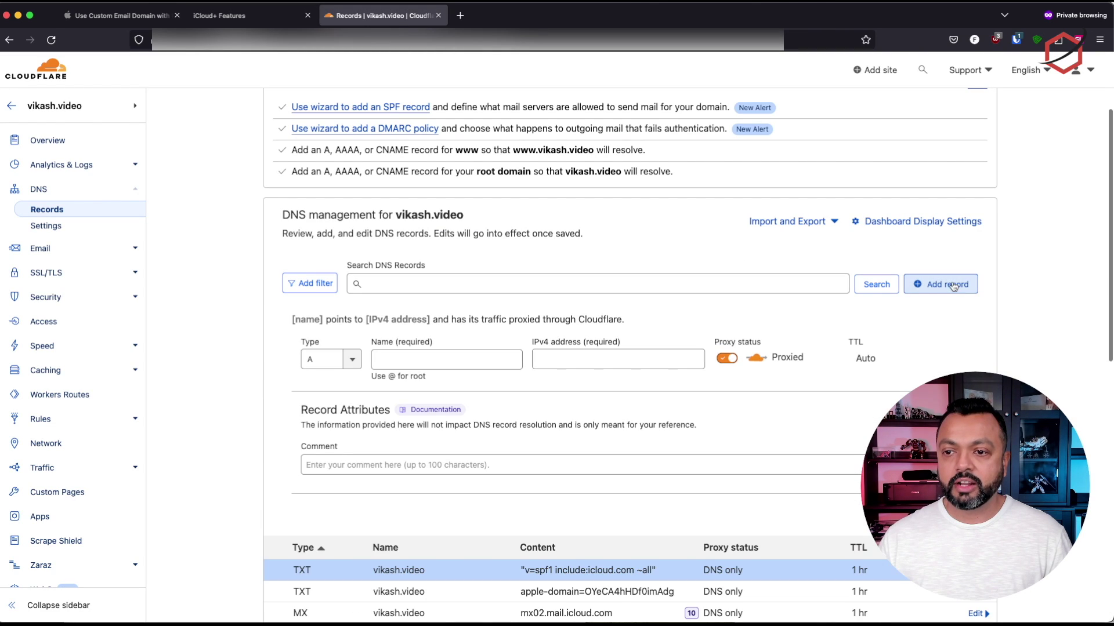
# Set the record type to CNAME with the name sig1._domainkey
pyautogui.click(335, 363)
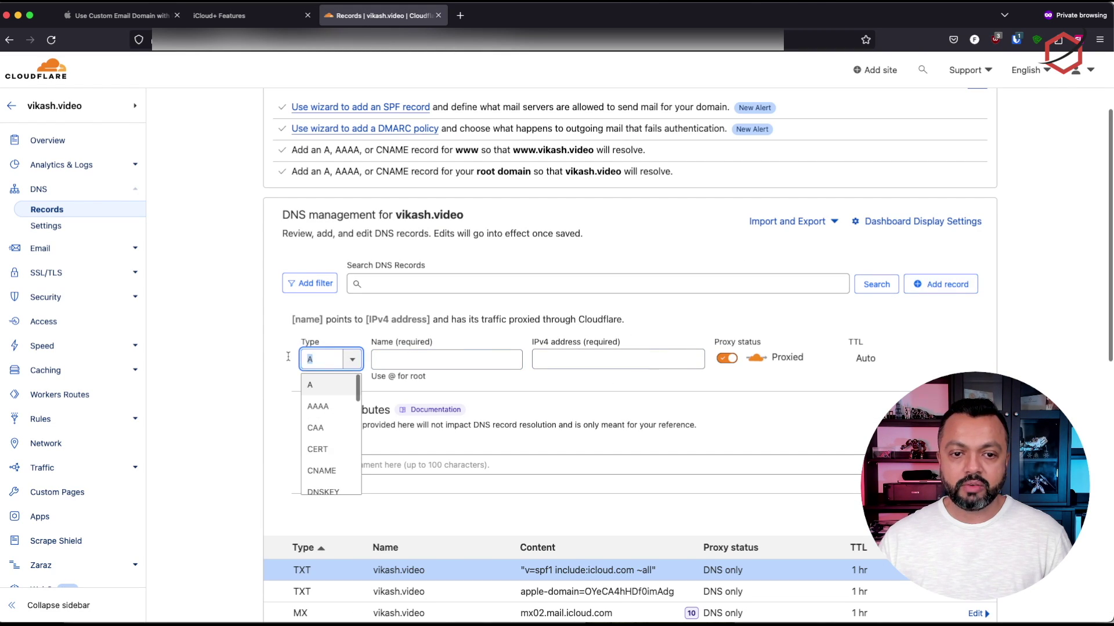
pyautogui.write('cn')
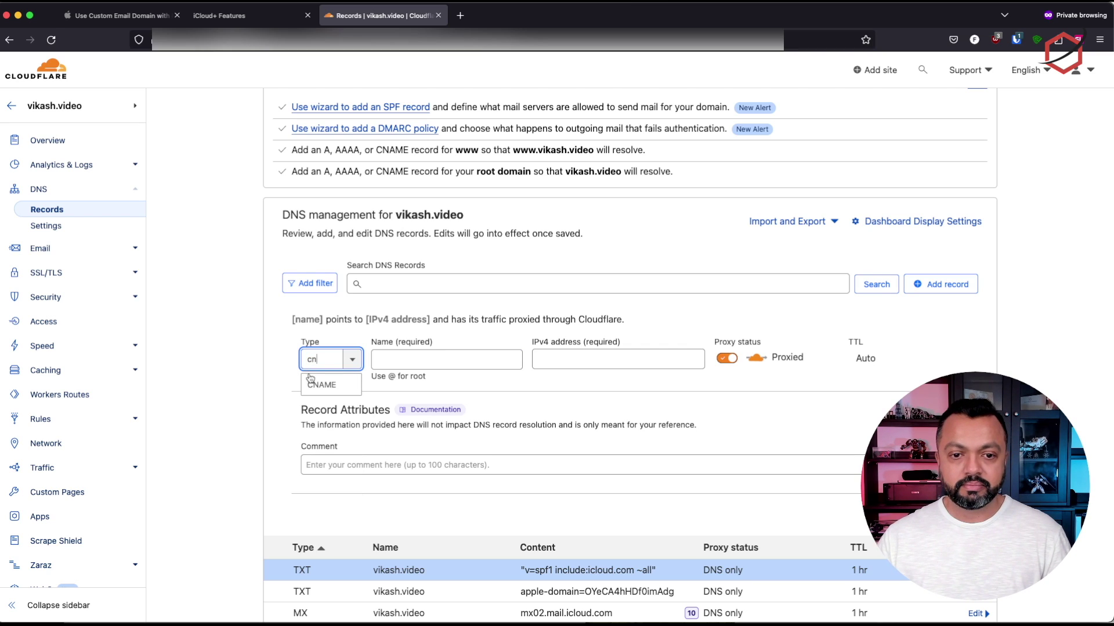
pyautogui.press('Return')
pyautogui.click(449, 360)
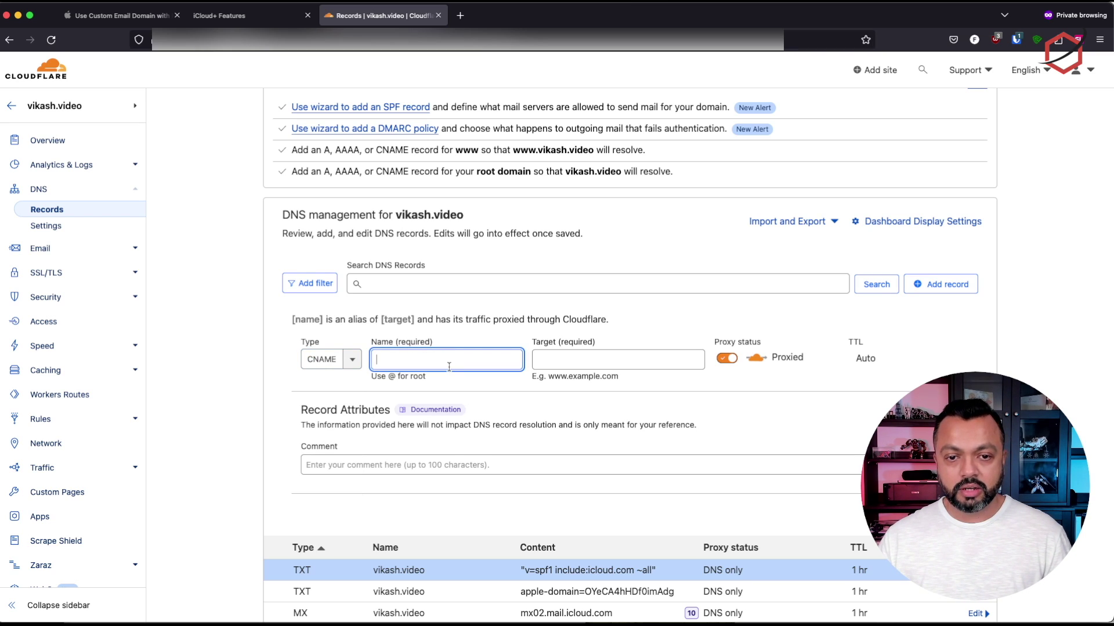
pyautogui.press('super+v')
pyautogui.press('Tab')
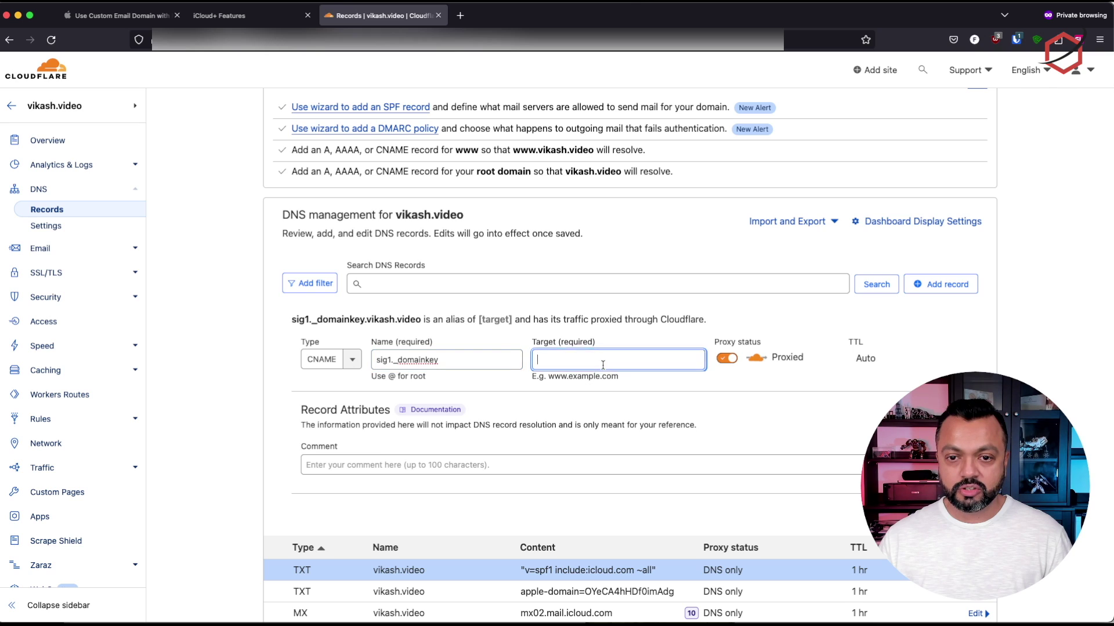
# Copy the DKIM value from iCloud and paste sig1.dkim.vikash.video.at.icloudmailadmin.com. as the target
pyautogui.click(250, 15)
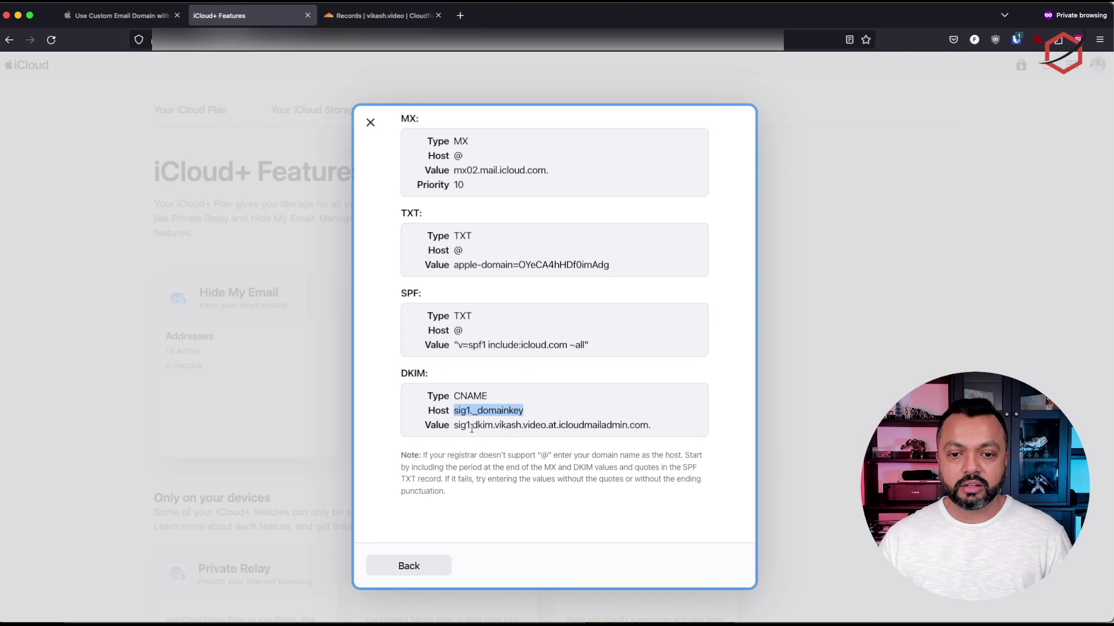
pyautogui.click(454, 428)
pyautogui.moveTo(454, 428); pyautogui.dragTo(654, 426)
pyautogui.press('super+c')
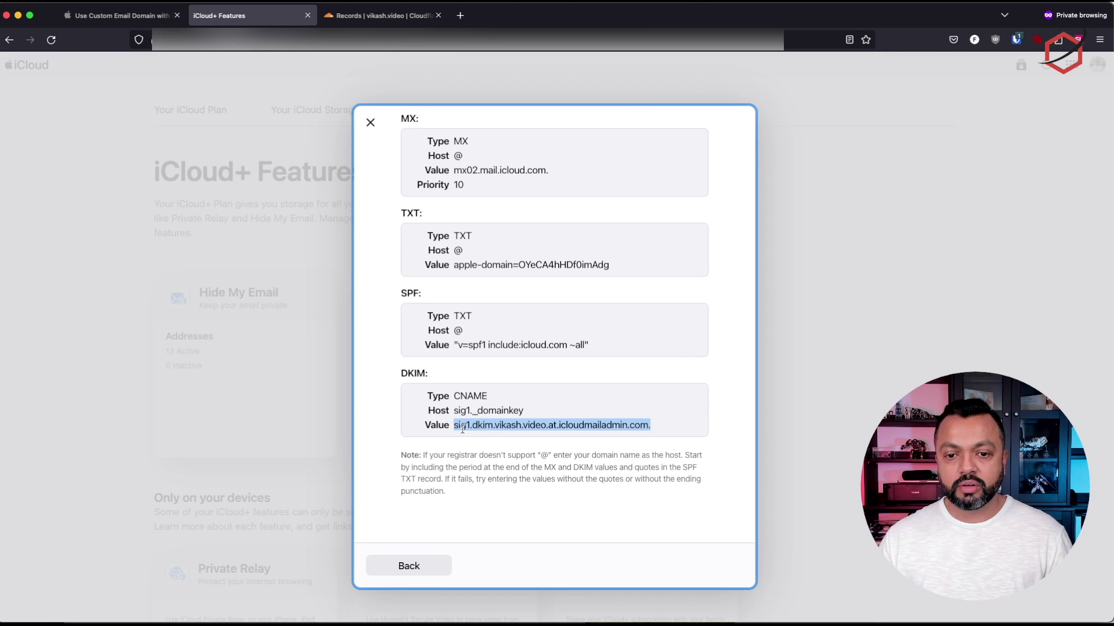
pyautogui.click(371, 16)
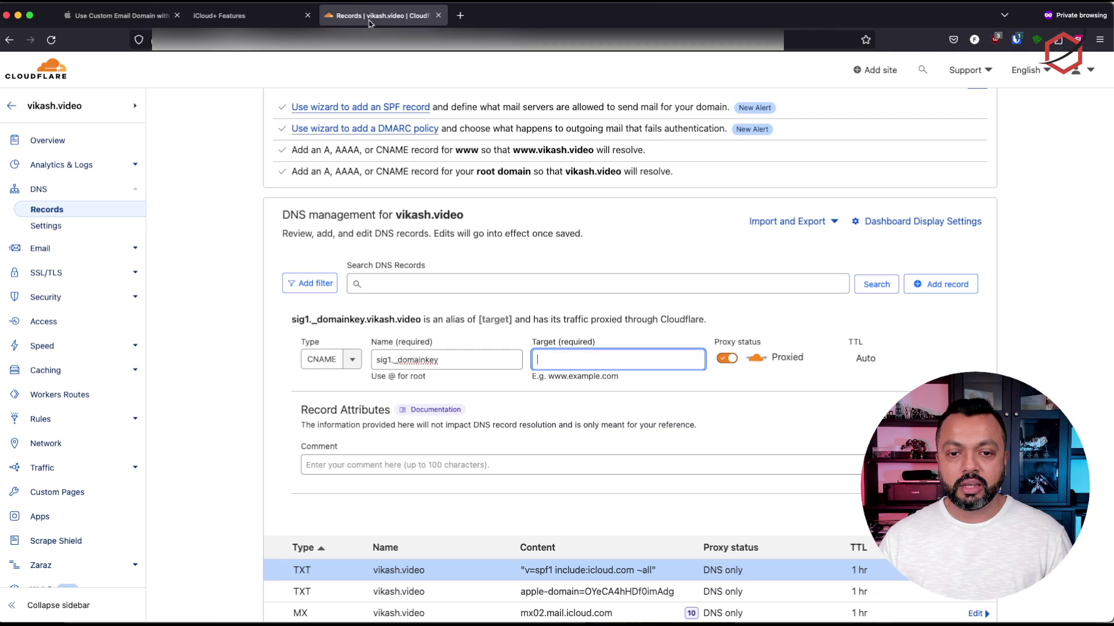
pyautogui.press('super+v')
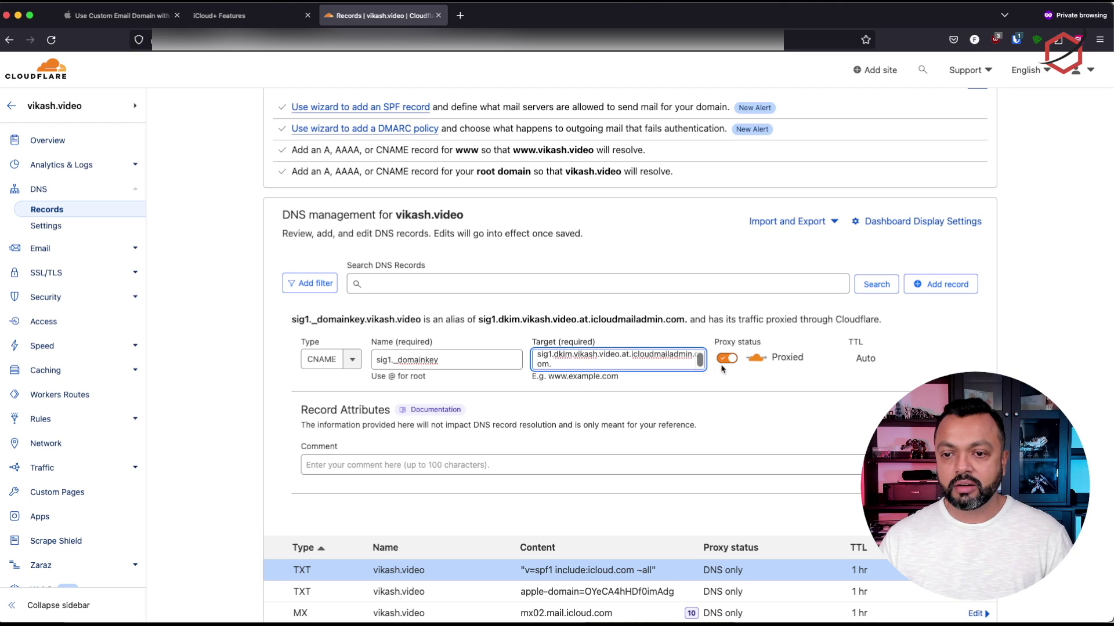
# Make the CNAME record DNS only and give it a 1 hr TTL
pyautogui.click(726, 359)
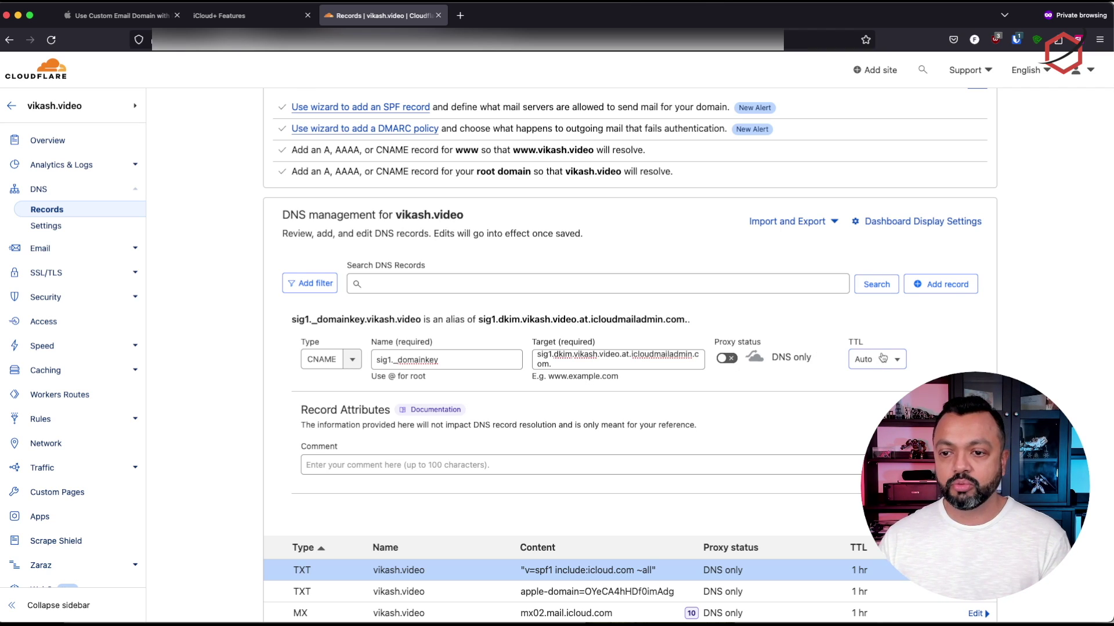
pyautogui.tripleClick(617, 364)
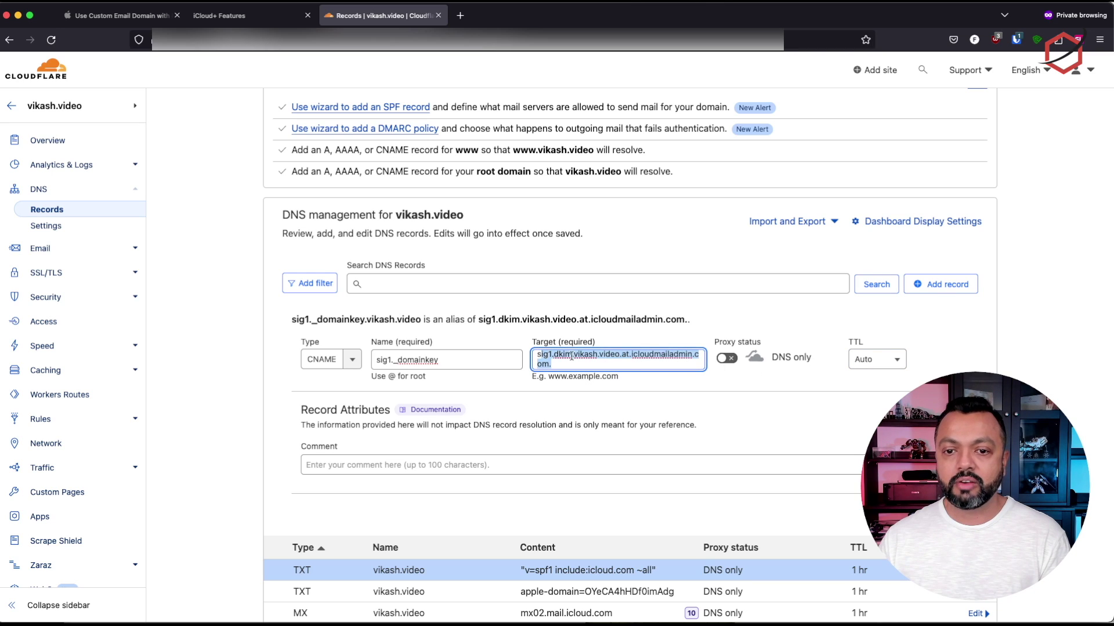
pyautogui.click(876, 359)
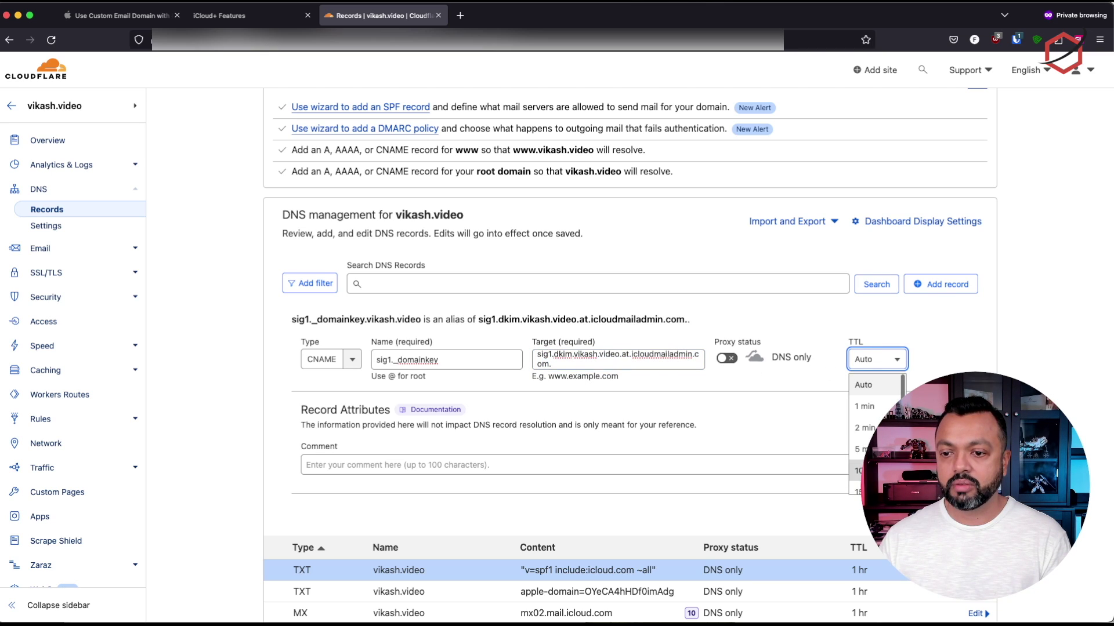
pyautogui.scroll(-2, 870, 441)
pyautogui.click(864, 469)
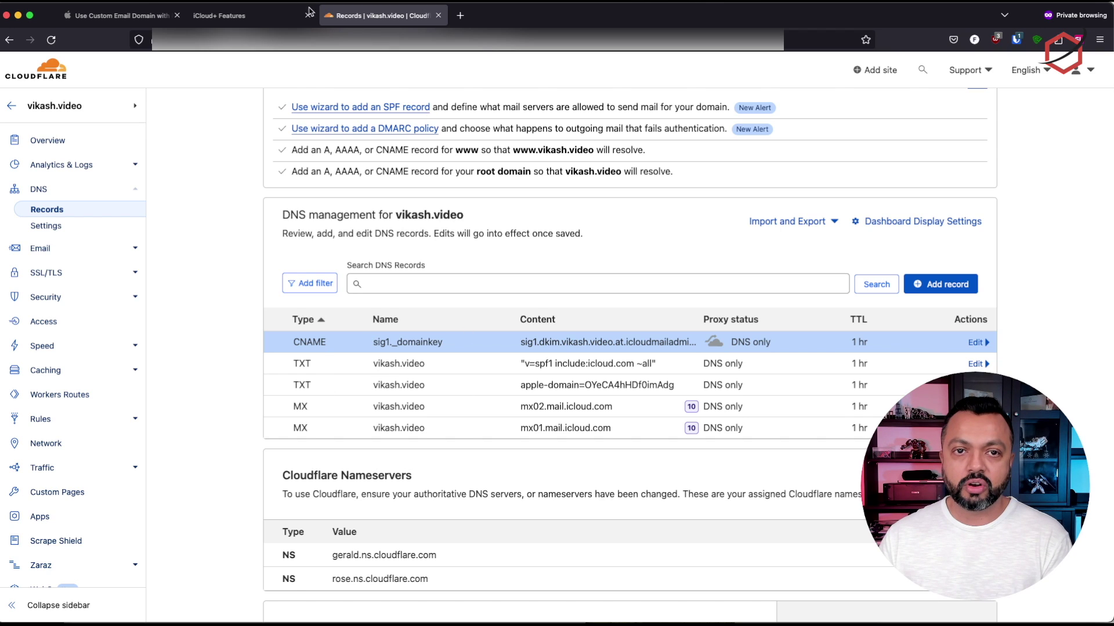
# Return from iCloud's DNS values to the setup steps, review Steps 3–4, then go back to Cloudflare
pyautogui.click(218, 21)
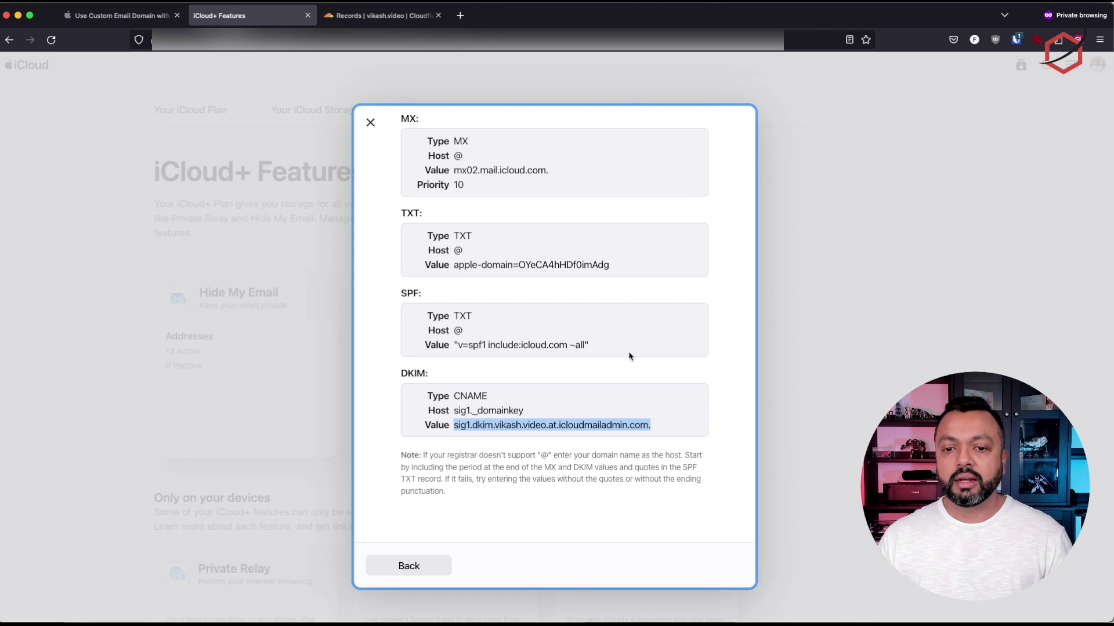
pyautogui.click(421, 565)
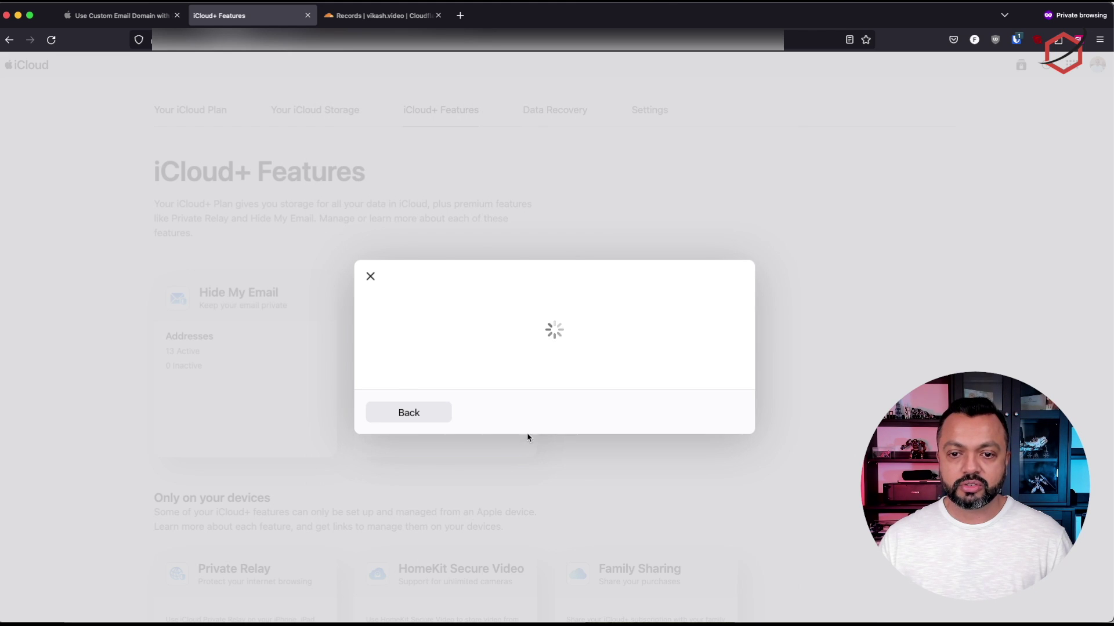
pyautogui.scroll(-3, 680, 371)
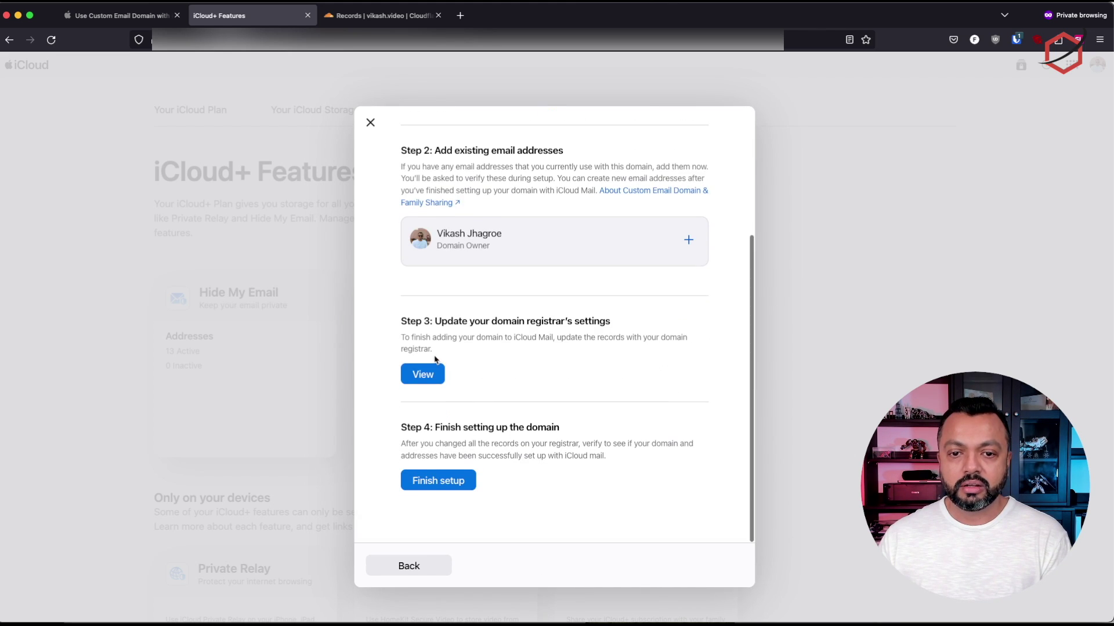
pyautogui.moveTo(402, 321); pyautogui.dragTo(565, 317)
pyautogui.click(466, 425)
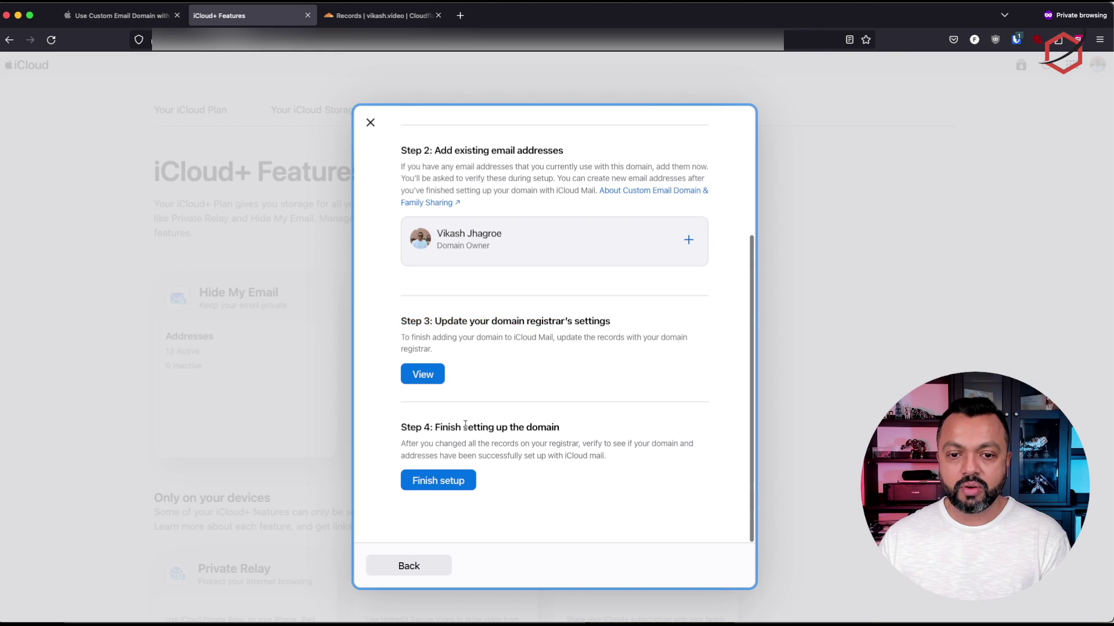
pyautogui.moveTo(401, 427); pyautogui.dragTo(585, 425)
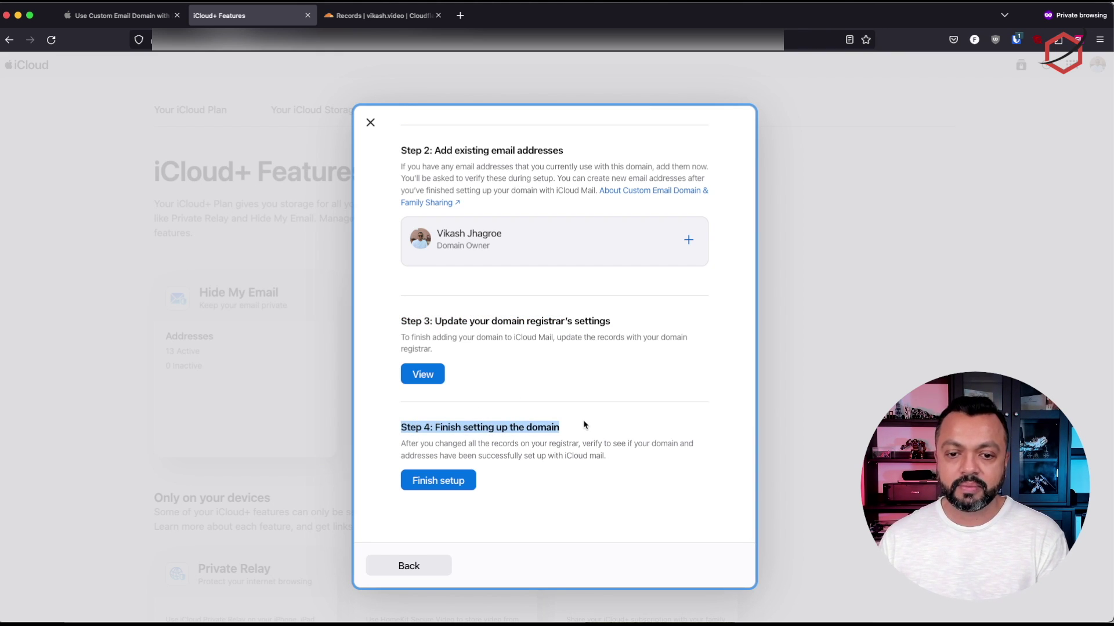
pyautogui.moveTo(400, 444); pyautogui.dragTo(662, 455)
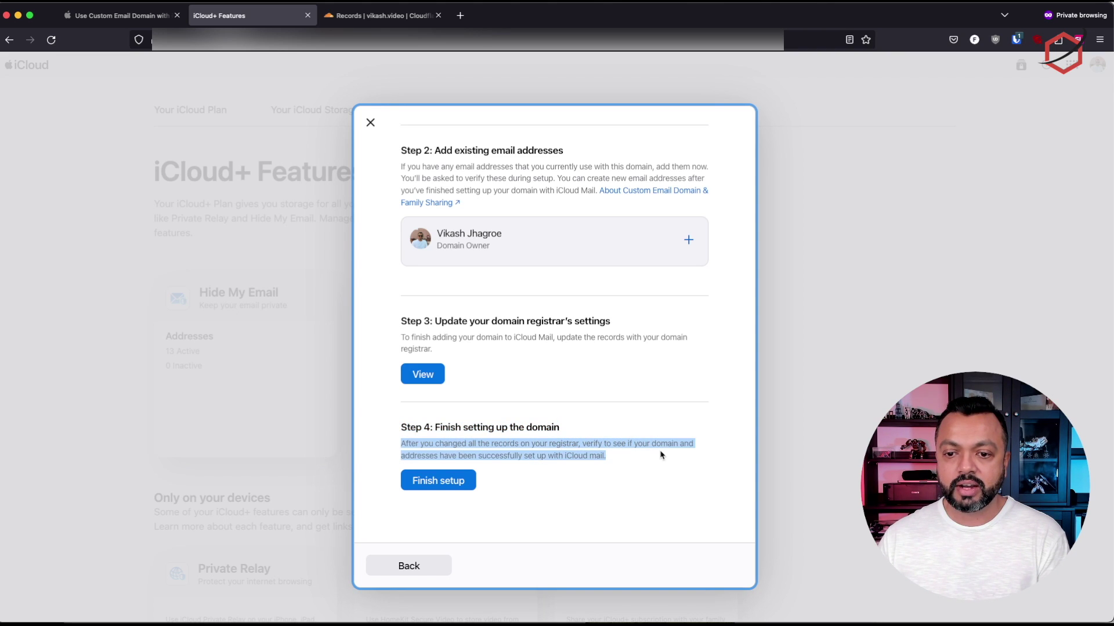
pyautogui.click(607, 464)
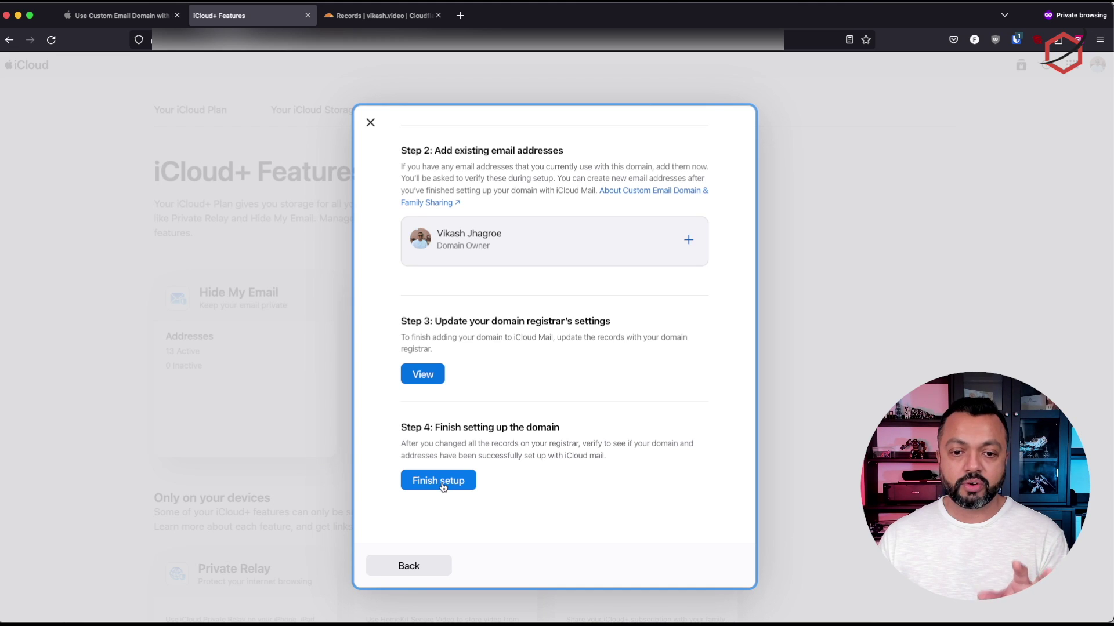
pyautogui.click(368, 18)
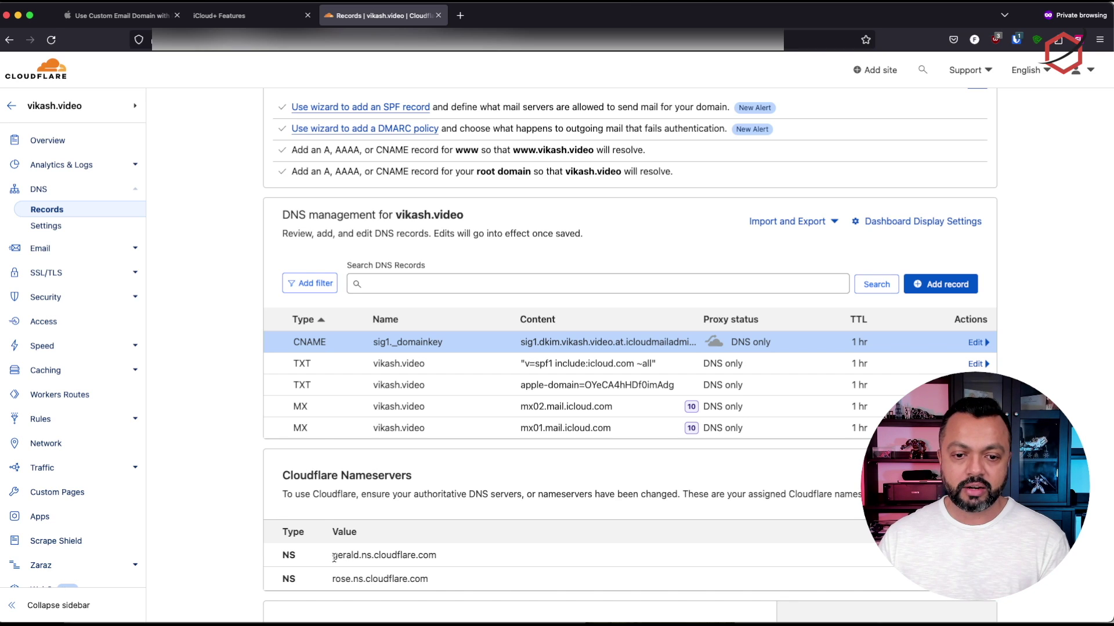
pyautogui.moveTo(333, 557); pyautogui.dragTo(444, 561)
pyautogui.moveTo(333, 580); pyautogui.dragTo(443, 581)
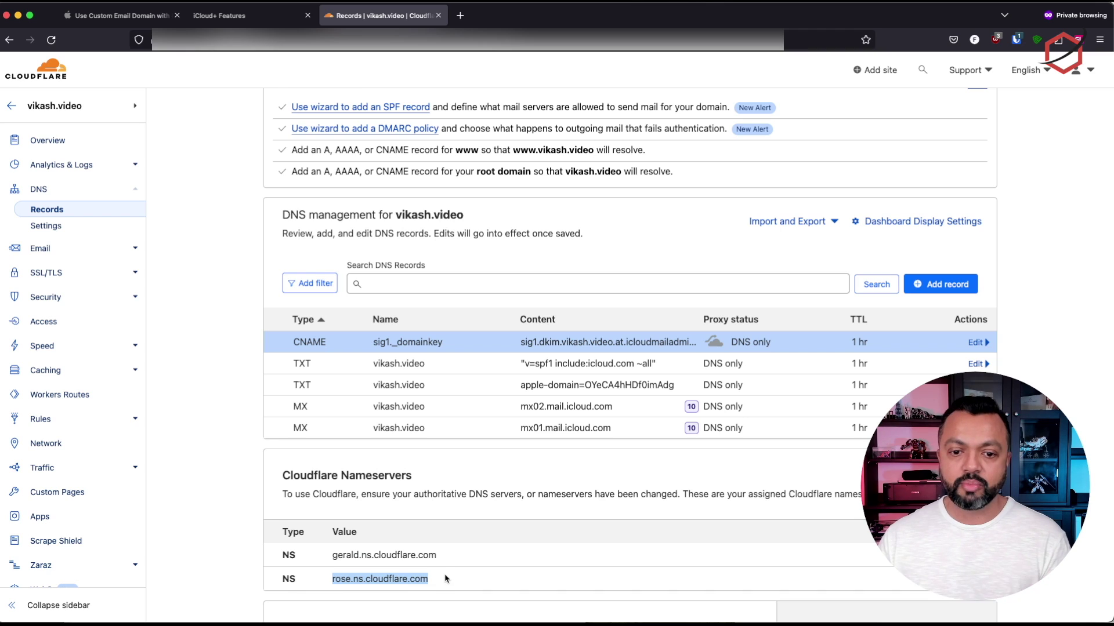
pyautogui.click(444, 578)
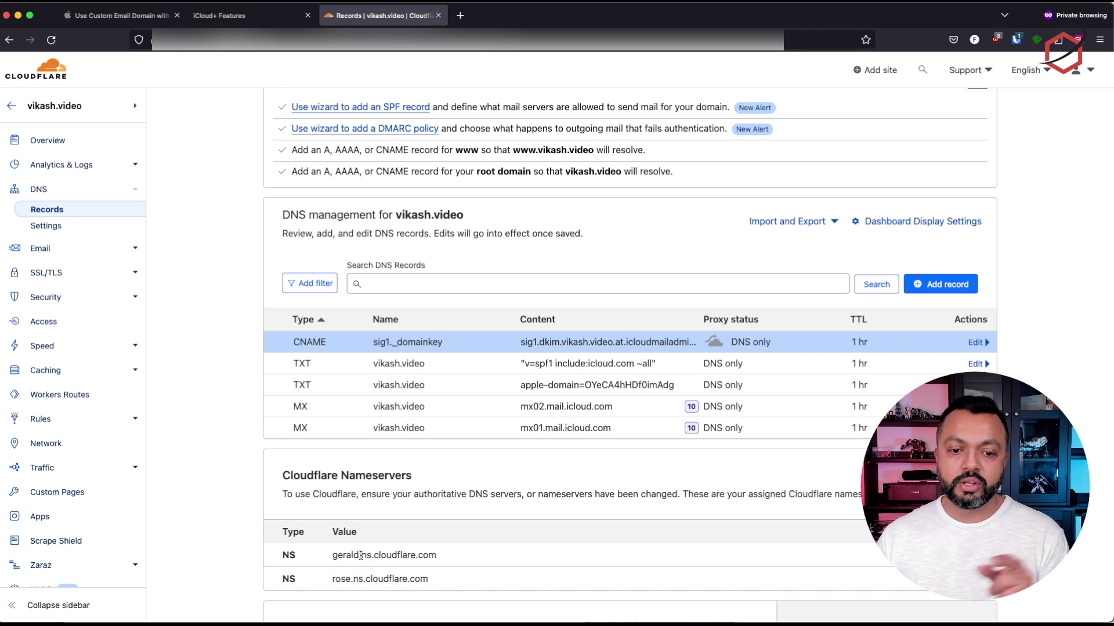
pyautogui.moveTo(337, 555); pyautogui.dragTo(456, 555)
pyautogui.click(436, 582)
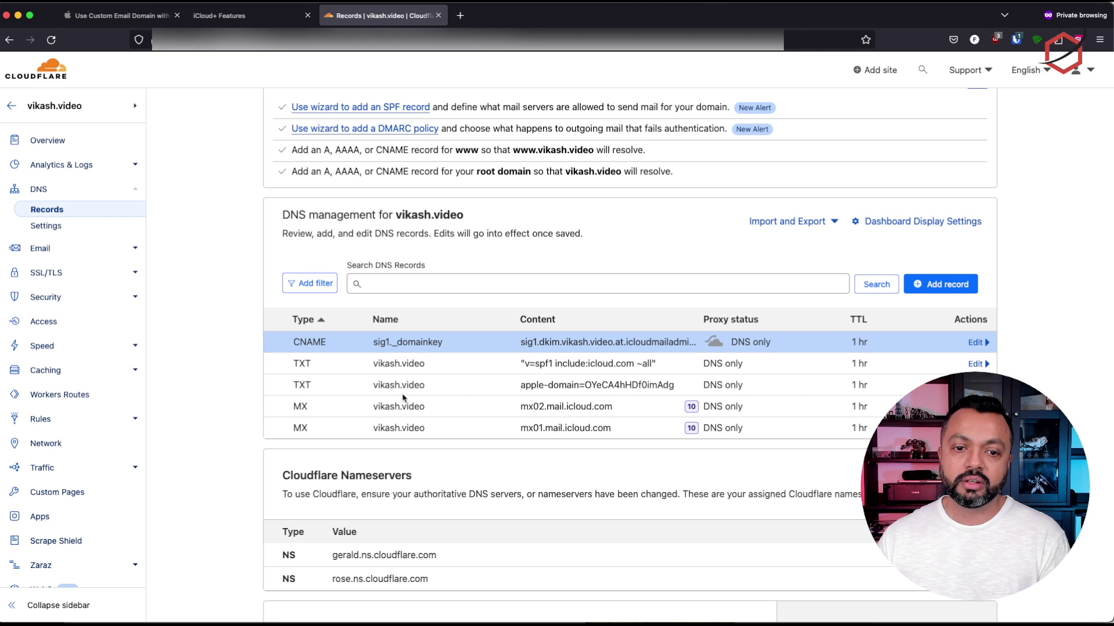
pyautogui.click(253, 22)
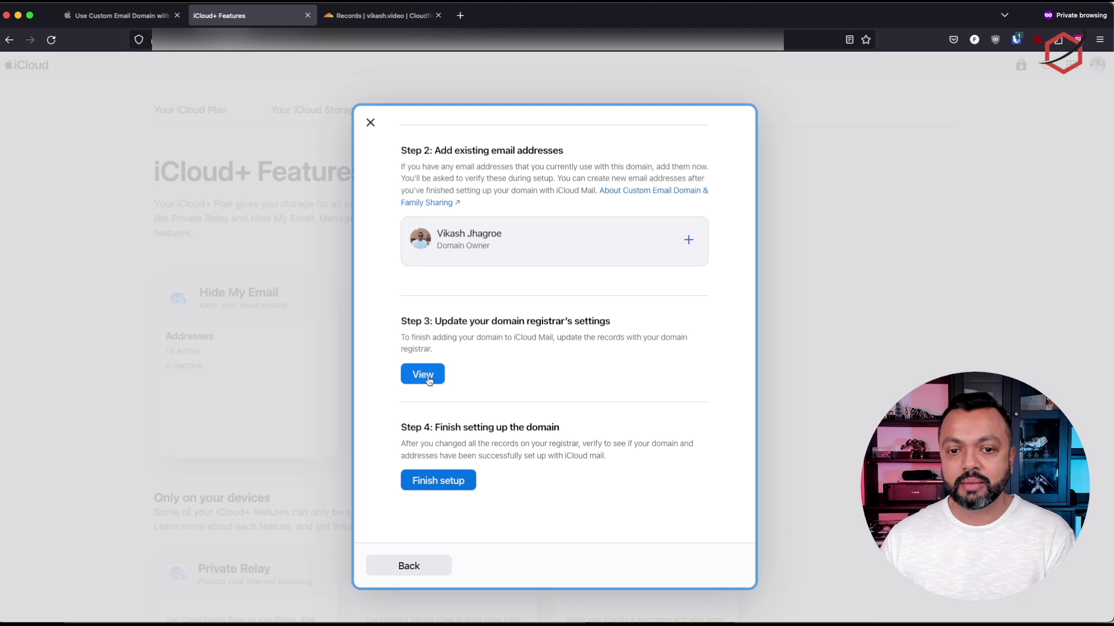
pyautogui.hotkey('ctrl', 'Tab')
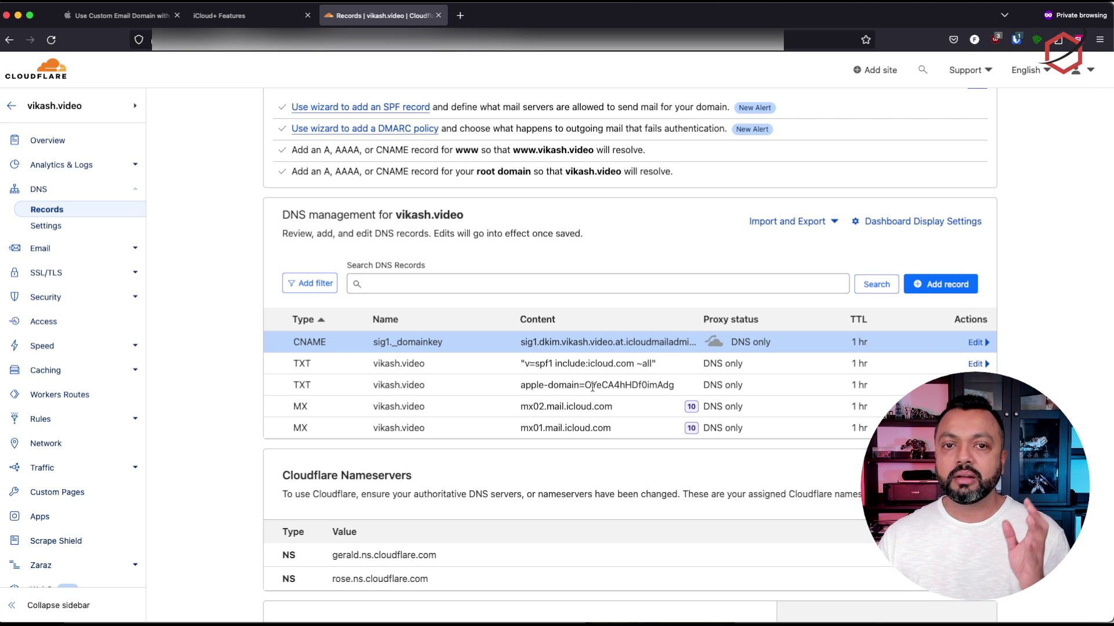
# Finish the vikash.video setup in iCloud, skim Apple's instructions, and confirm the records were updated
pyautogui.click(258, 19)
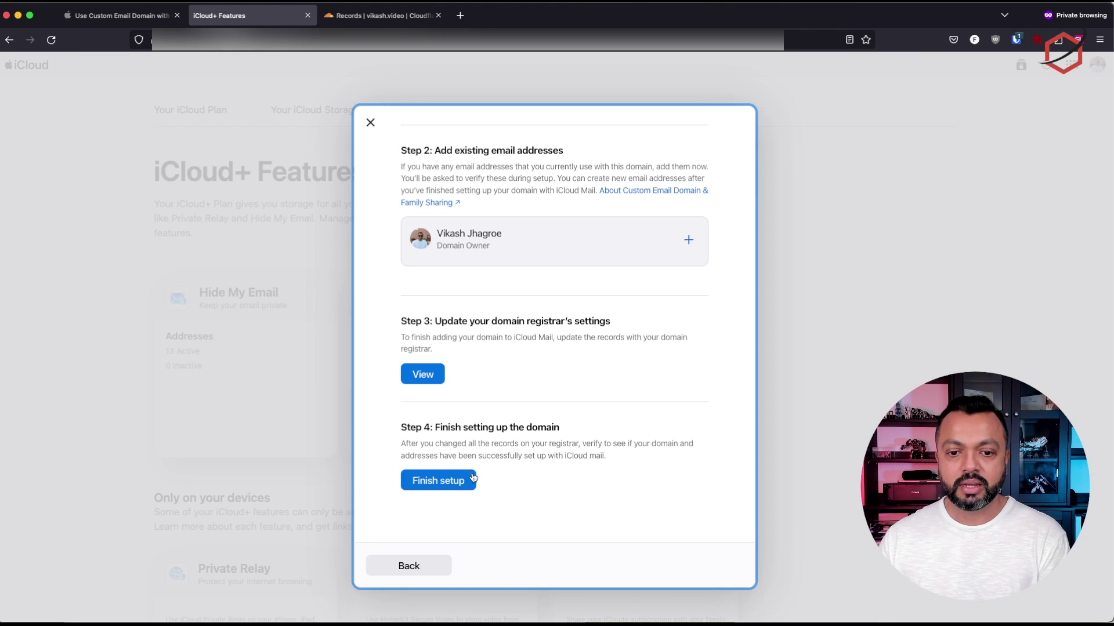
pyautogui.click(440, 481)
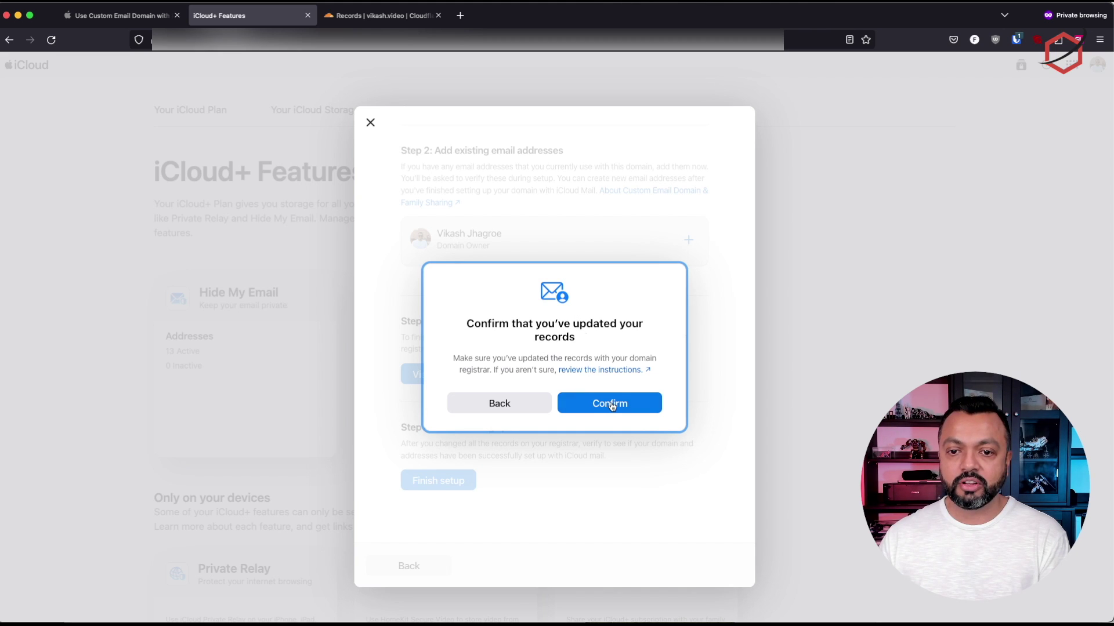
pyautogui.click(598, 372)
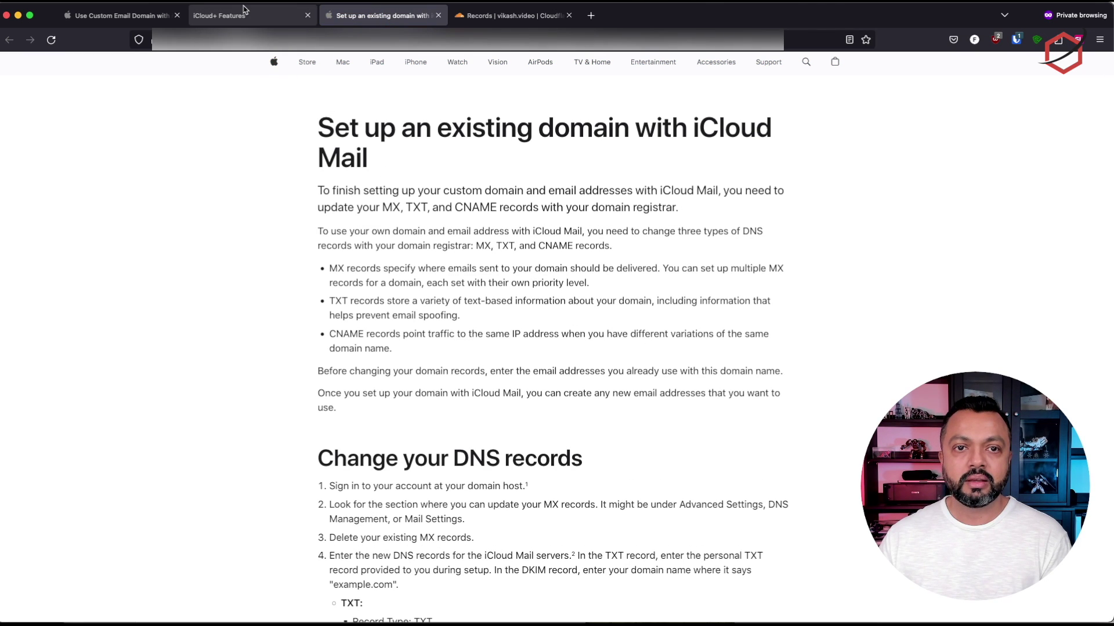
pyautogui.click(438, 15)
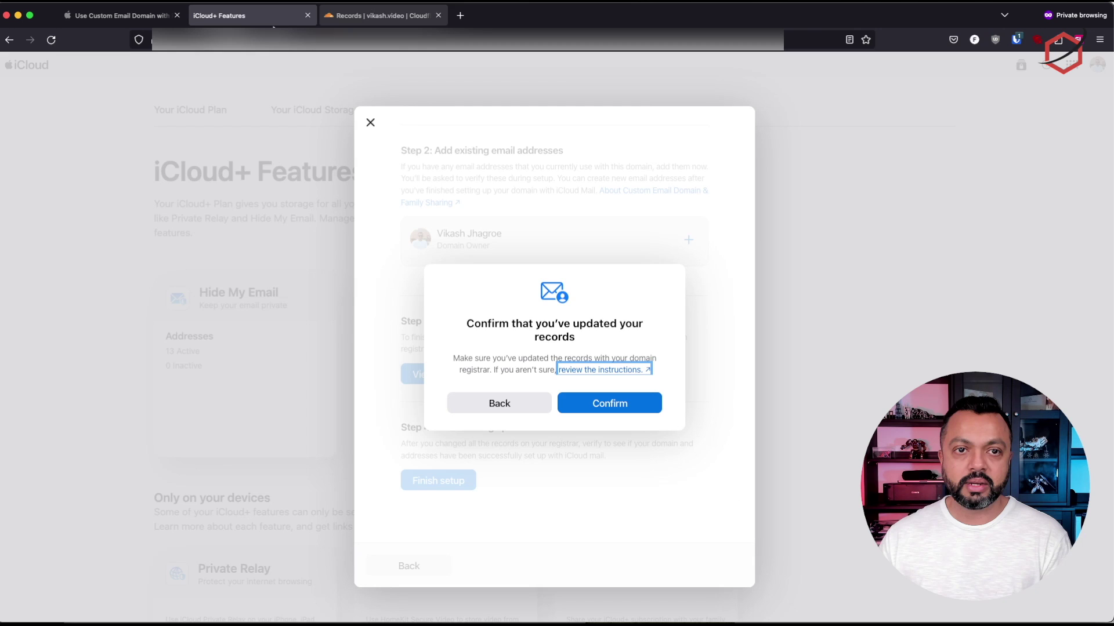
pyautogui.click(664, 388)
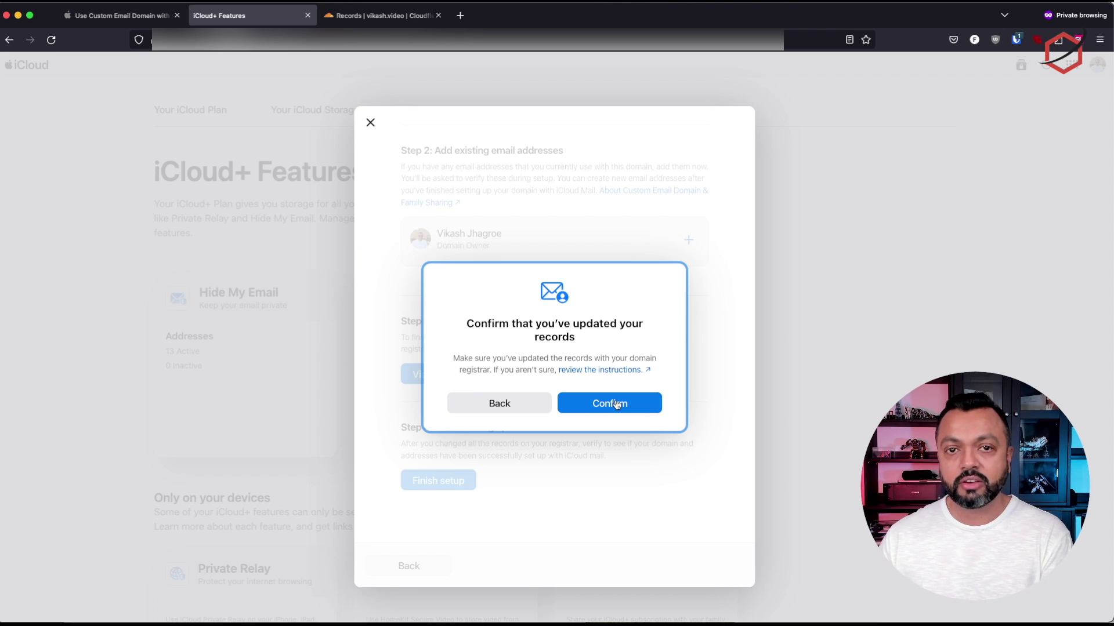
pyautogui.click(617, 405)
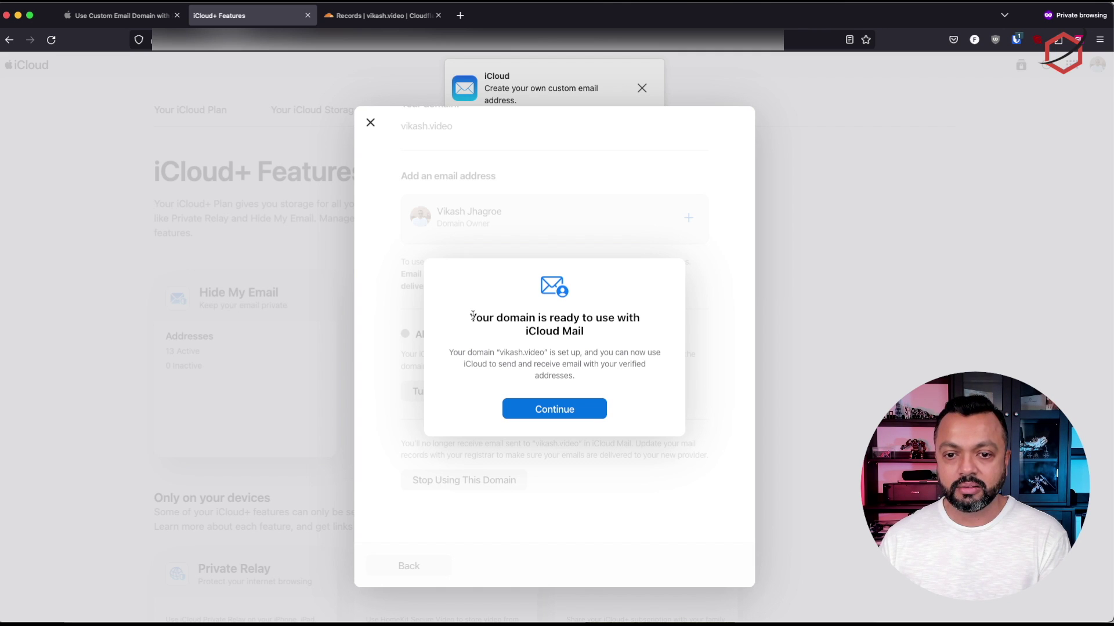
# Continue past the domain-ready message, keep the default sending address, and close the domain settings
pyautogui.moveTo(450, 352); pyautogui.dragTo(556, 359)
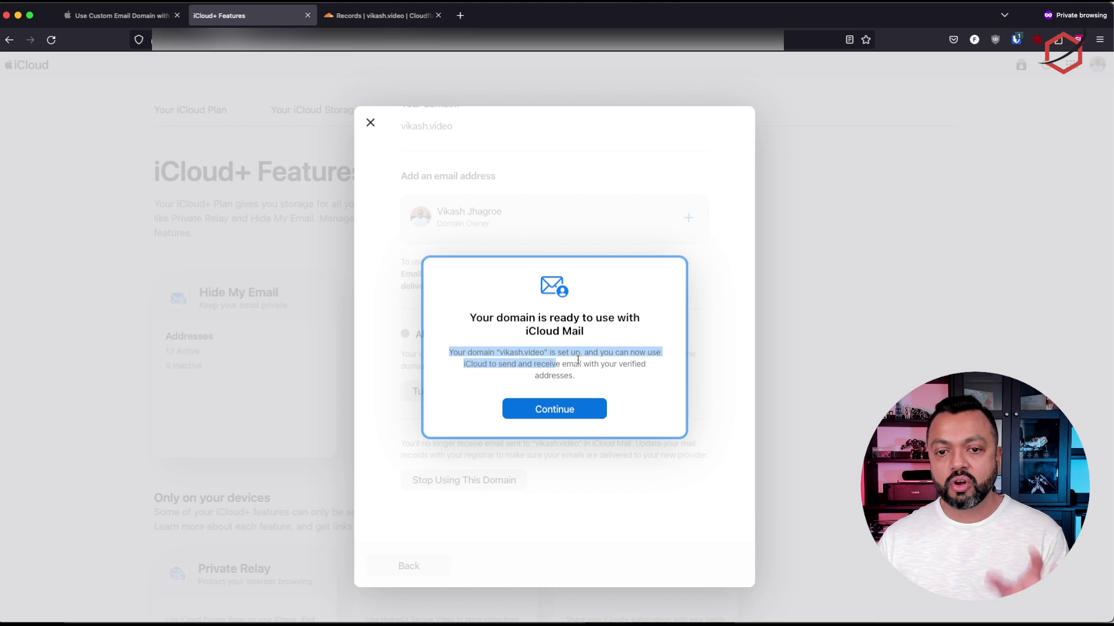
pyautogui.click(565, 409)
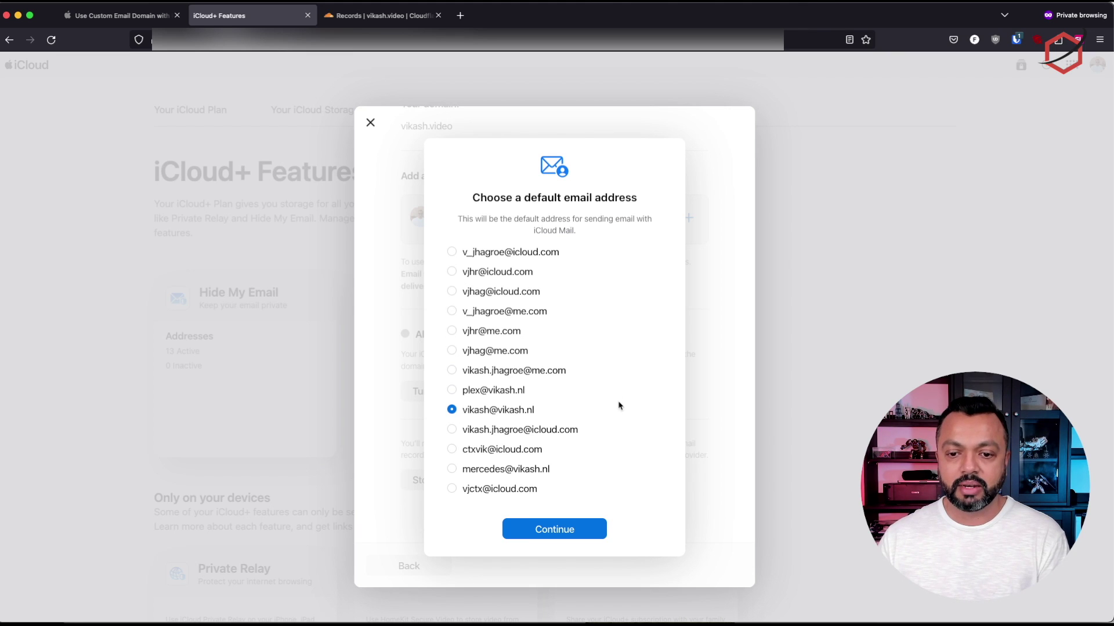
pyautogui.click(568, 536)
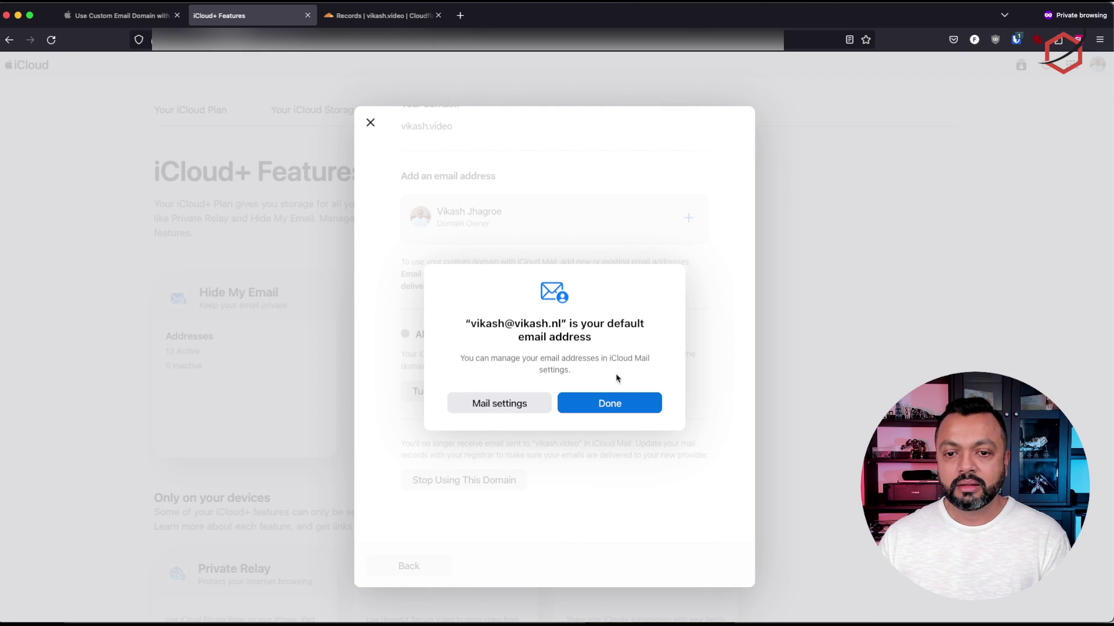
pyautogui.click(585, 412)
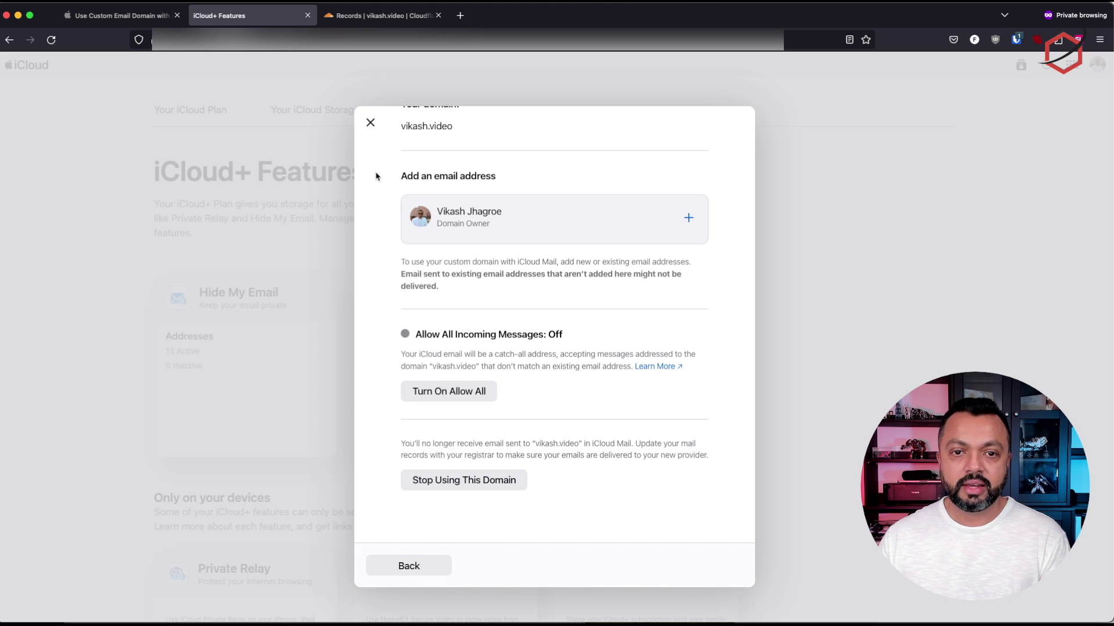
pyautogui.click(370, 123)
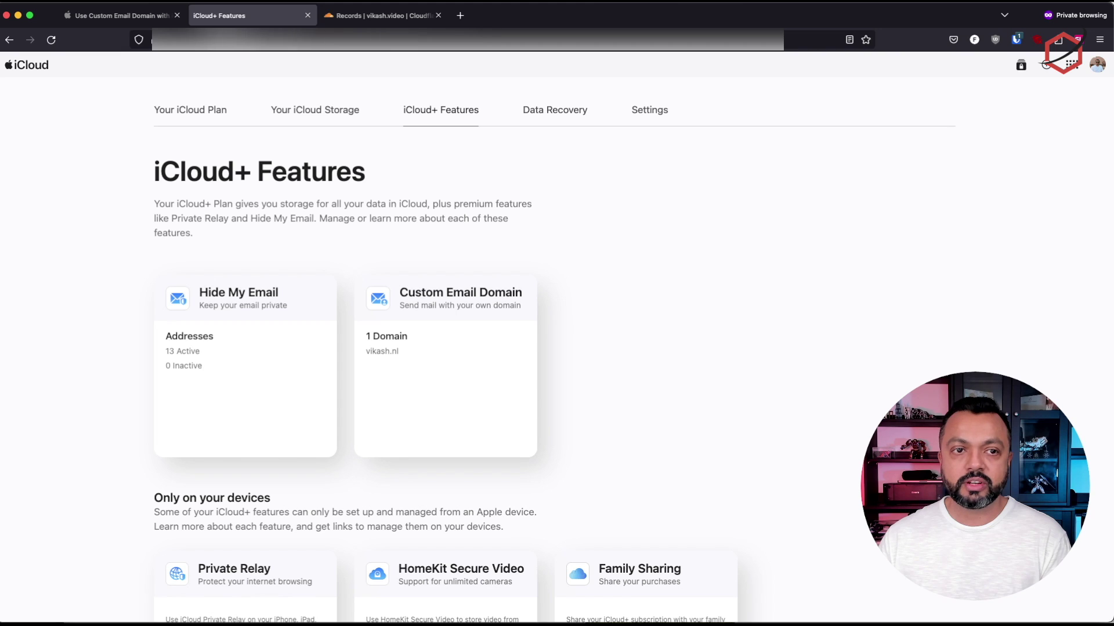
# Reload iCloud+ Features, reopen Custom Email Domain, and open the vikash.video domain details
pyautogui.click(51, 39)
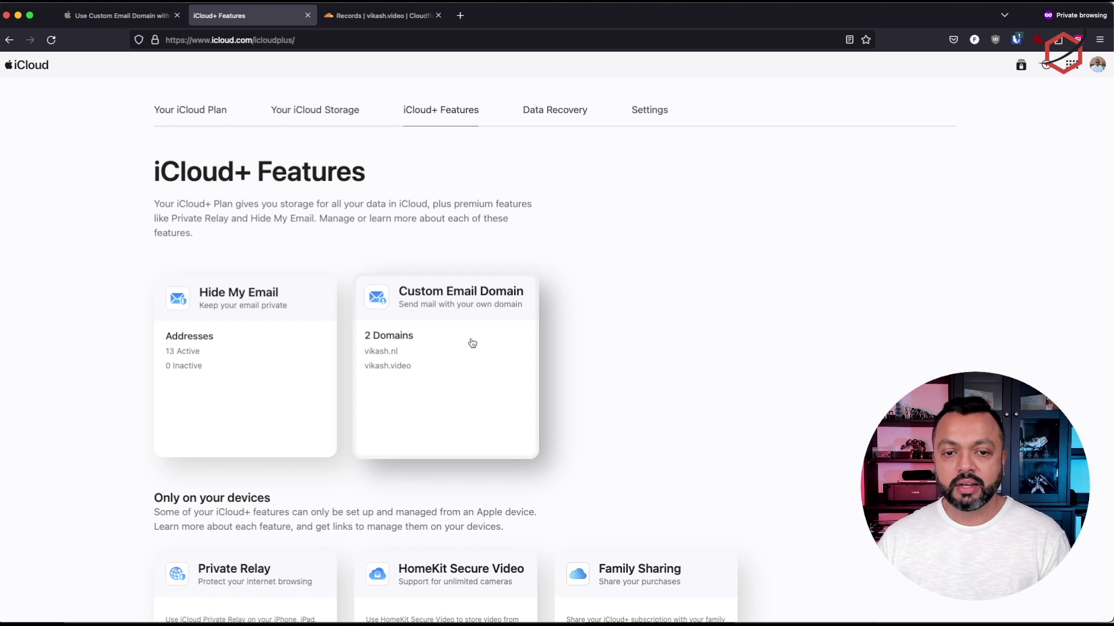
pyautogui.click(446, 375)
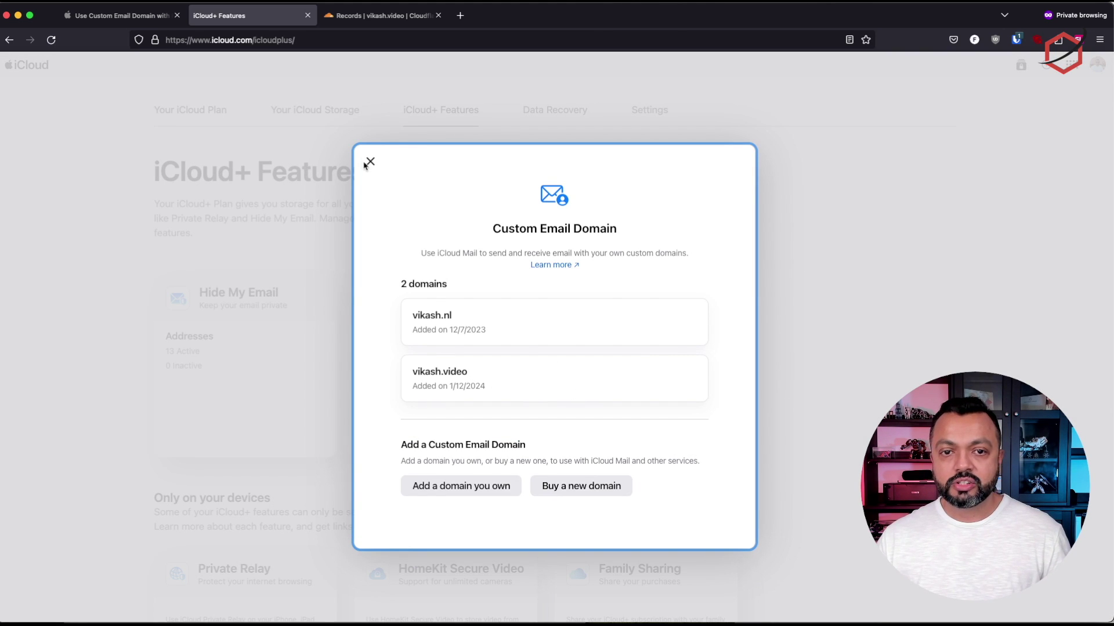
pyautogui.click(370, 161)
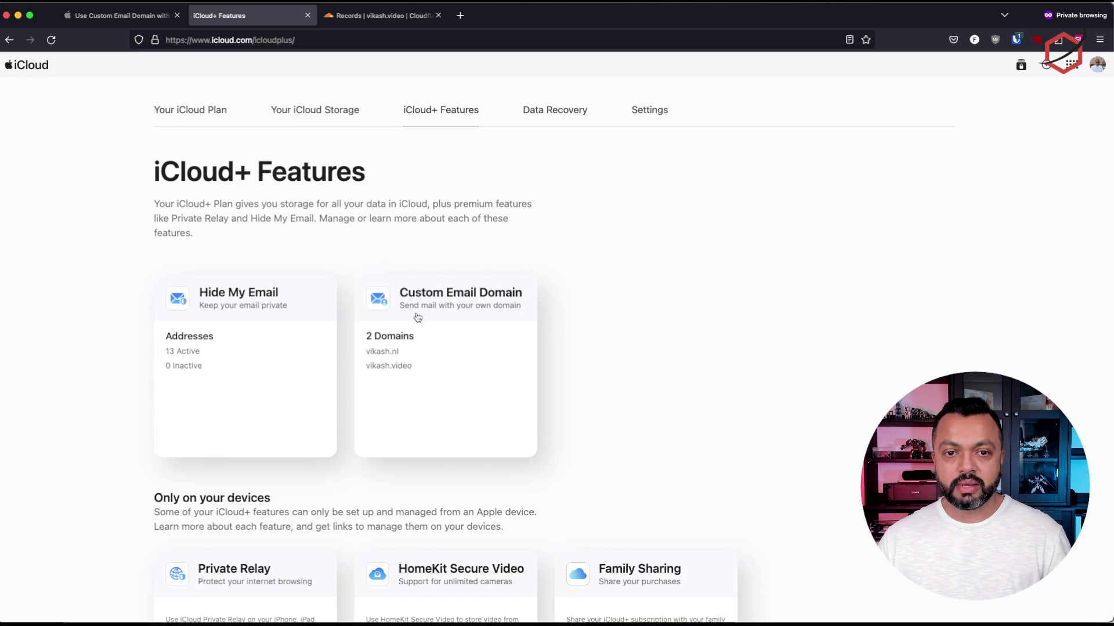
pyautogui.click(448, 342)
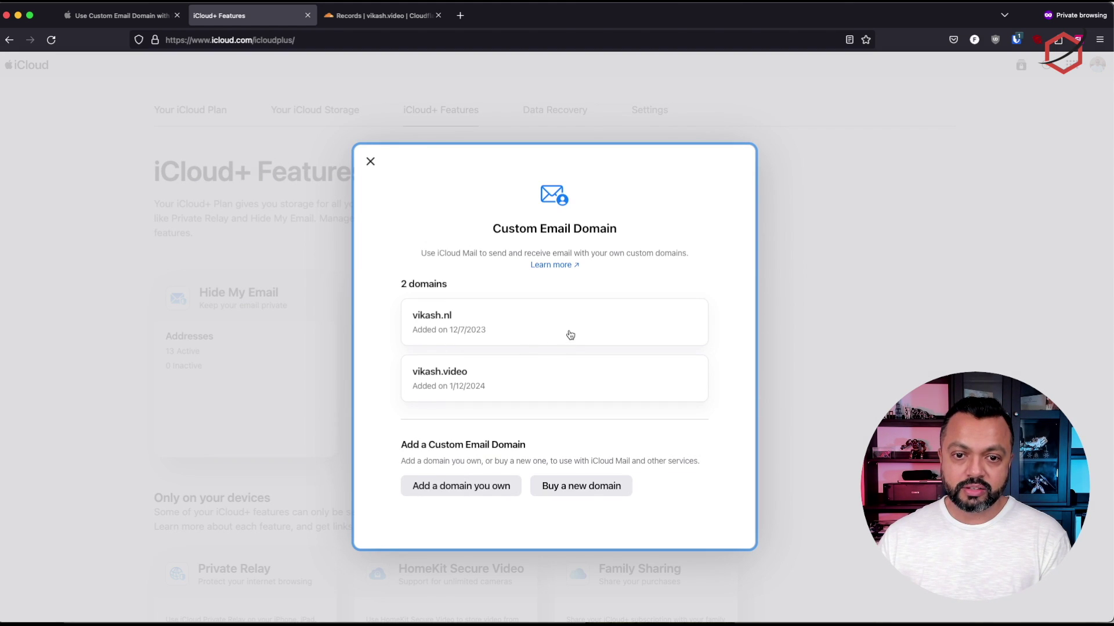
pyautogui.click(535, 385)
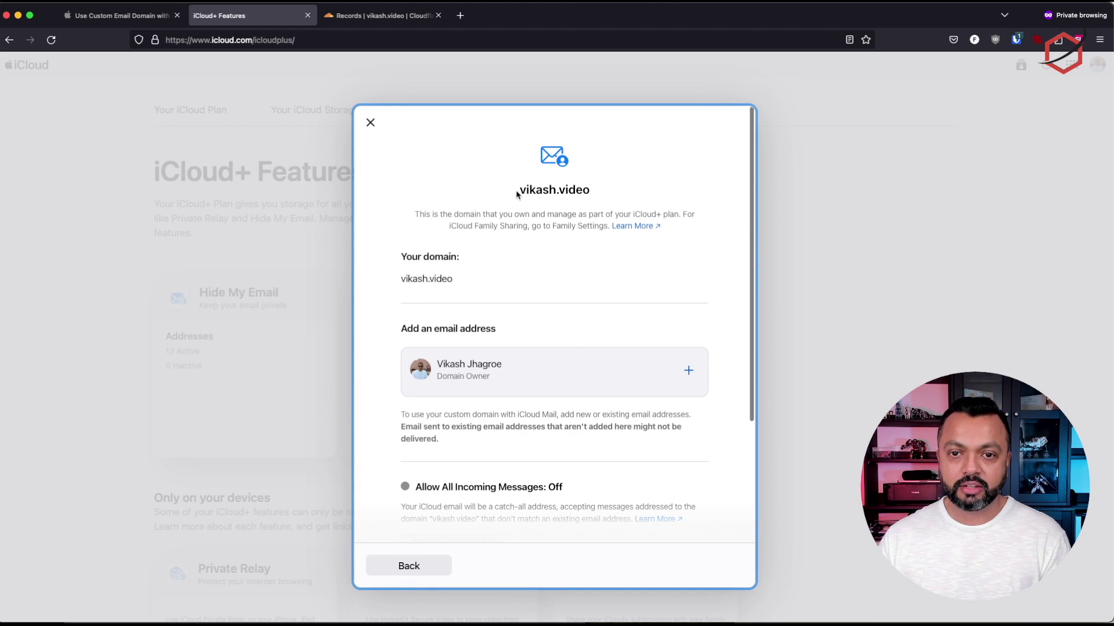
# Add a new email address on the vikash.video domain, then bring up the iCloud apps grid
pyautogui.click(688, 373)
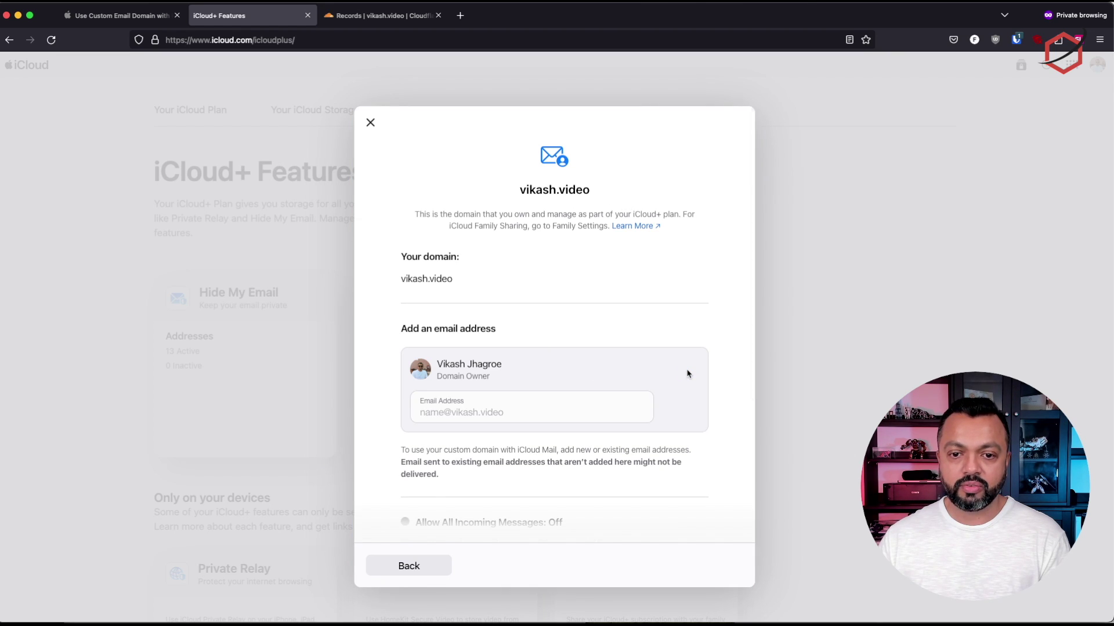
pyautogui.click(557, 412)
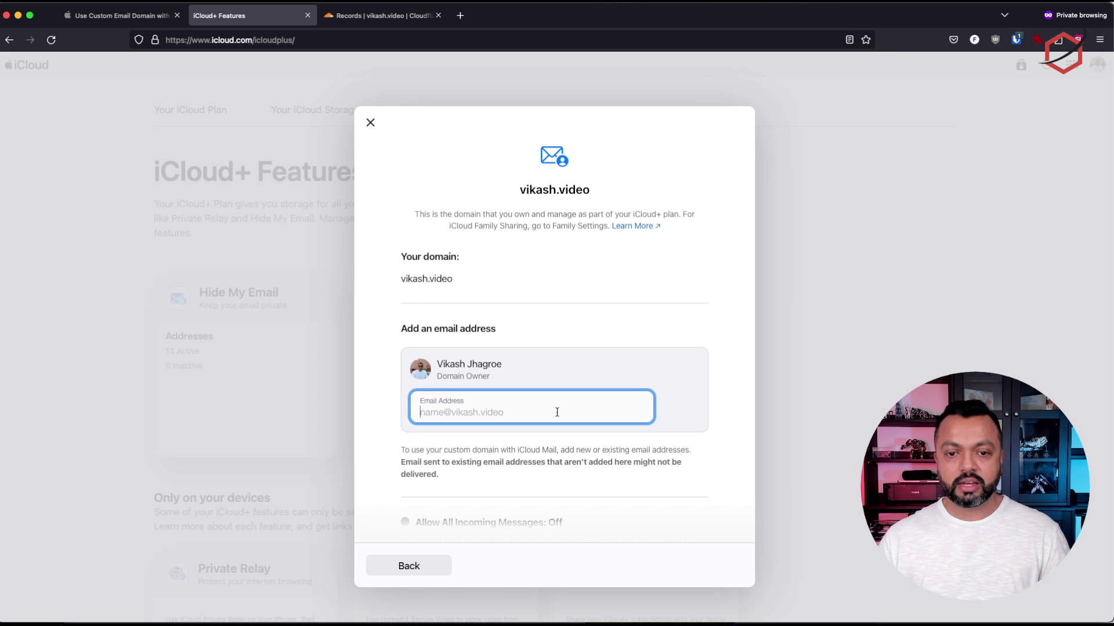
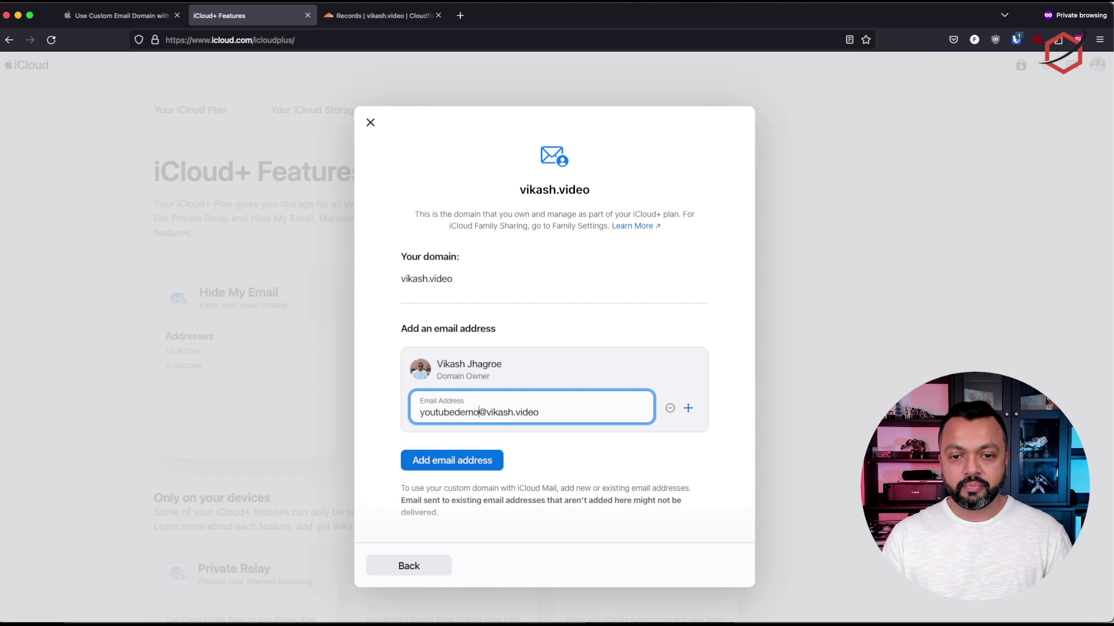
pyautogui.click(467, 469)
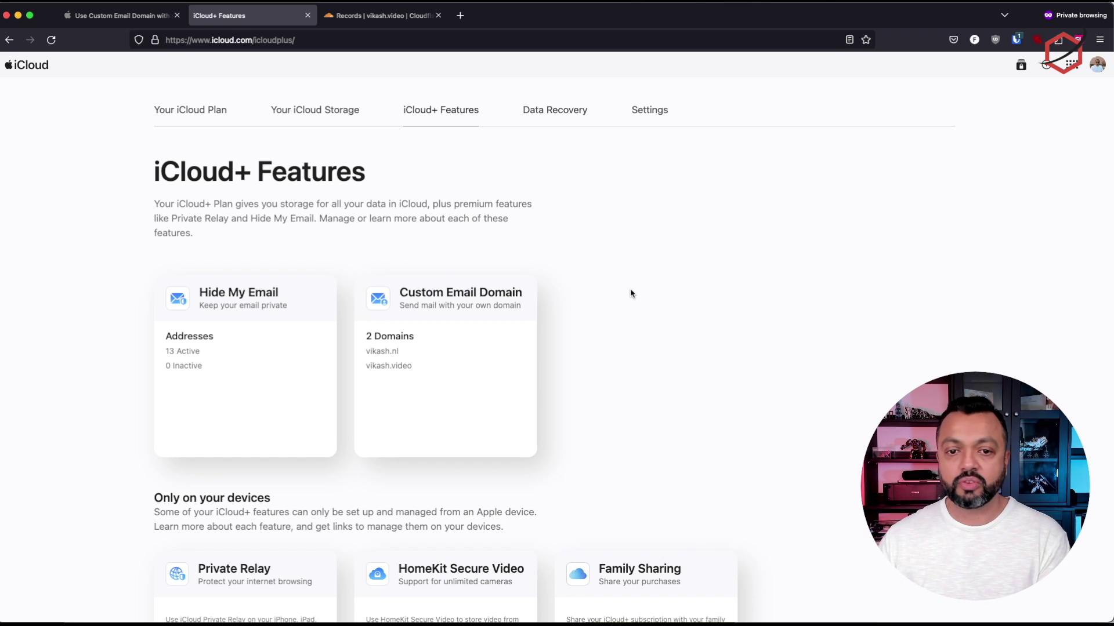
pyautogui.click(1071, 65)
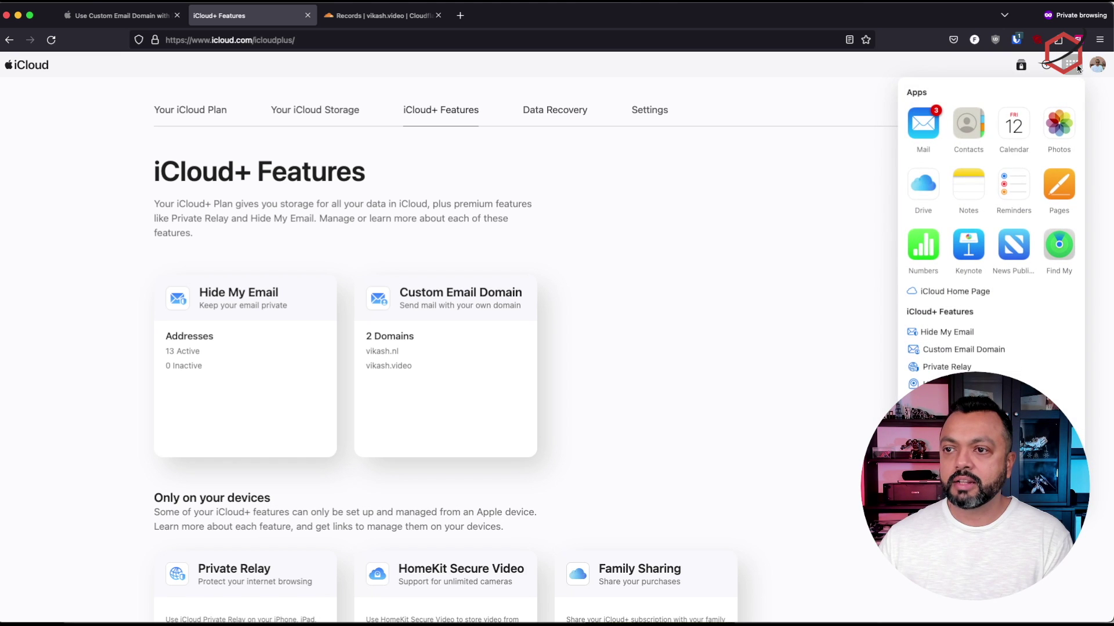
# Open iCloud Mail, compose a new message, and choose the vikash.video address as sender
pyautogui.click(913, 137)
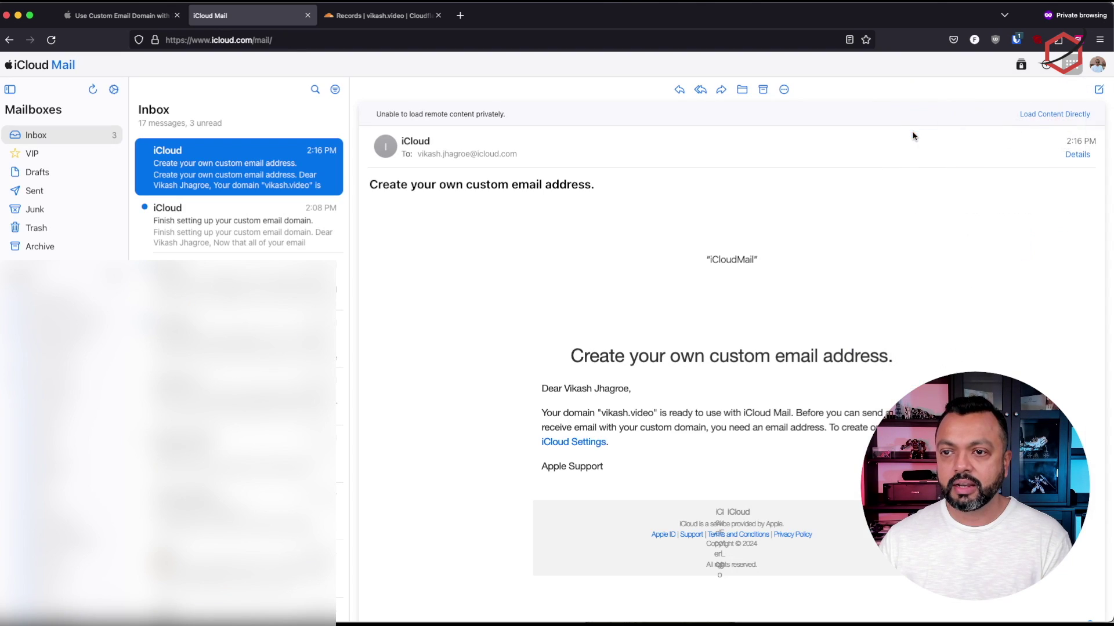
pyautogui.click(1099, 91)
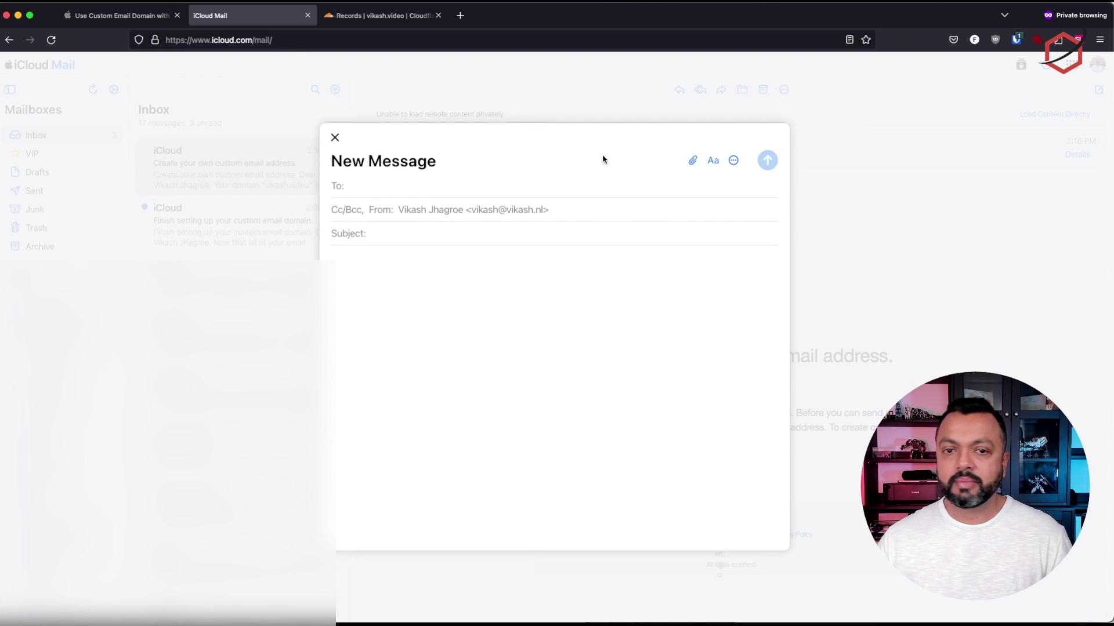
pyautogui.click(625, 210)
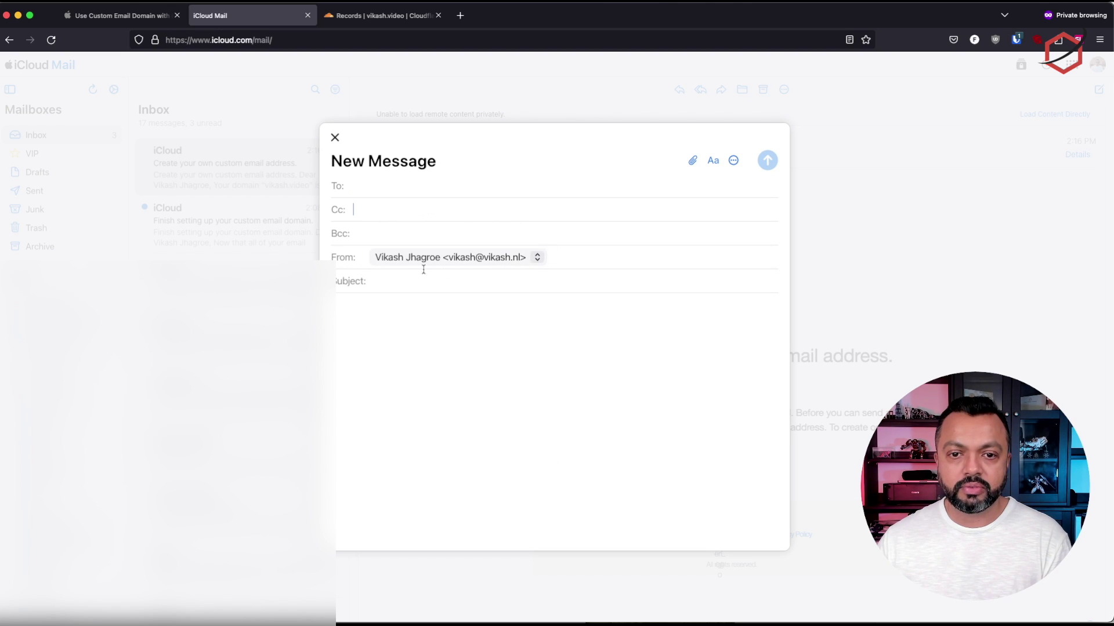
pyautogui.click(458, 261)
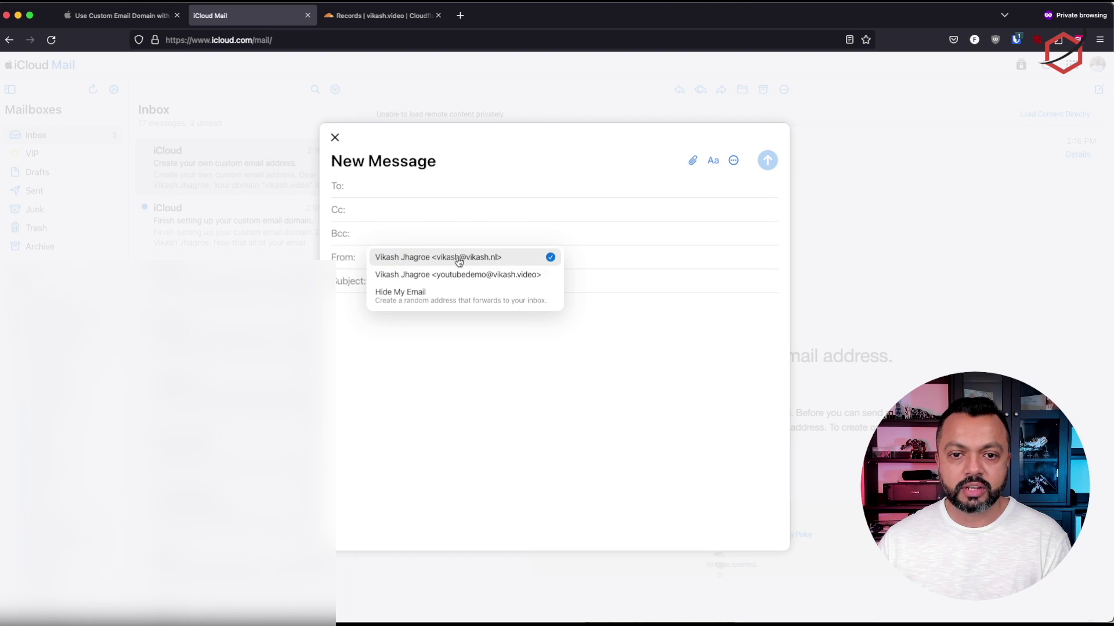
pyautogui.click(493, 276)
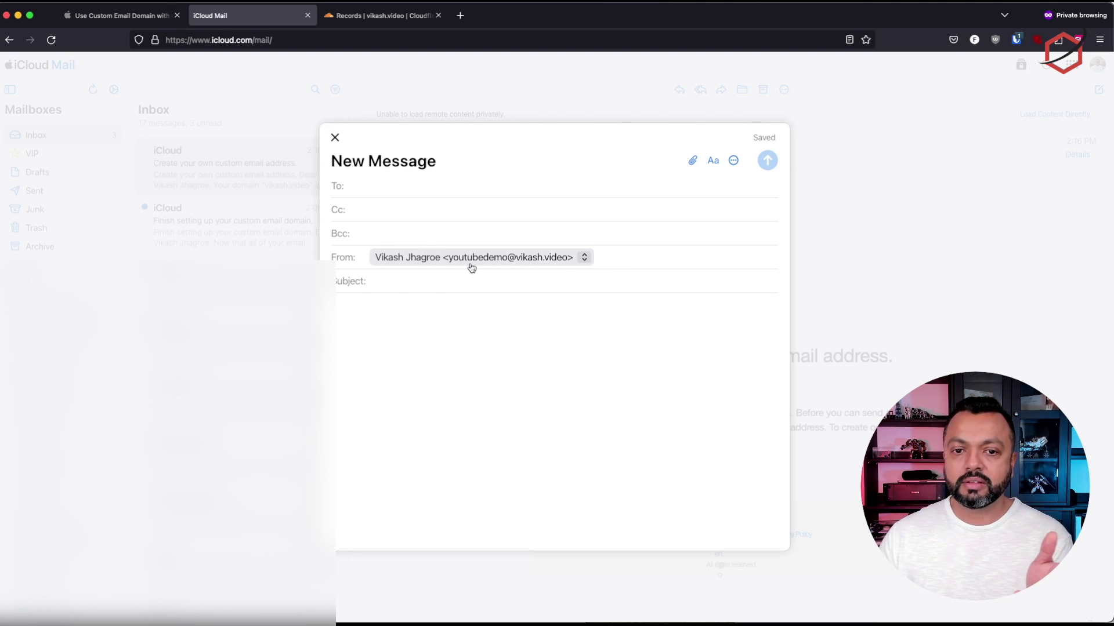
pyautogui.click(488, 258)
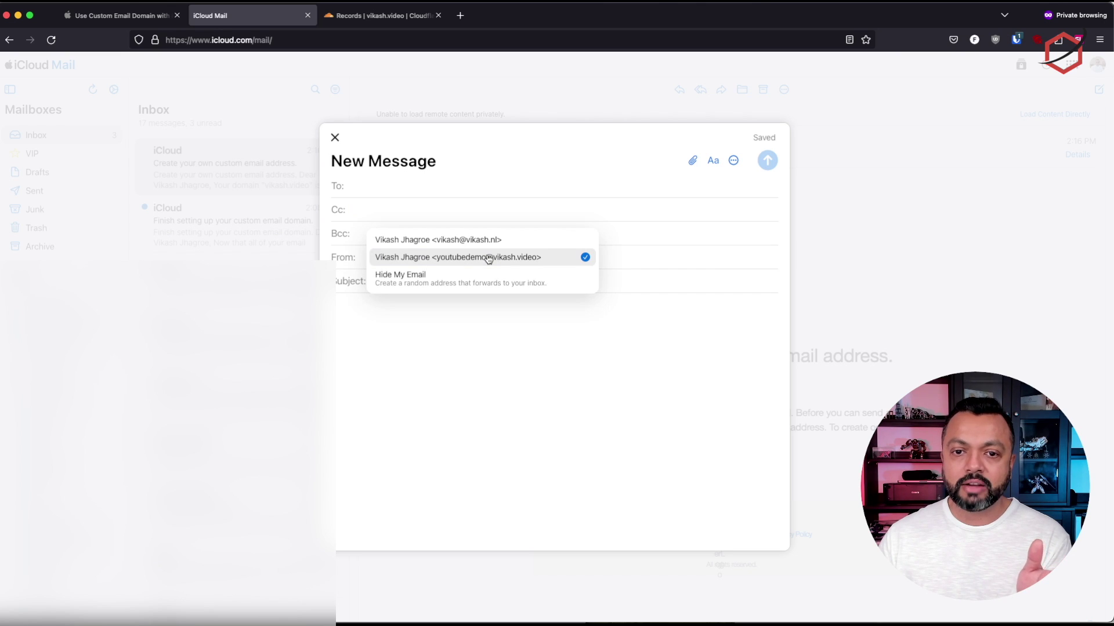